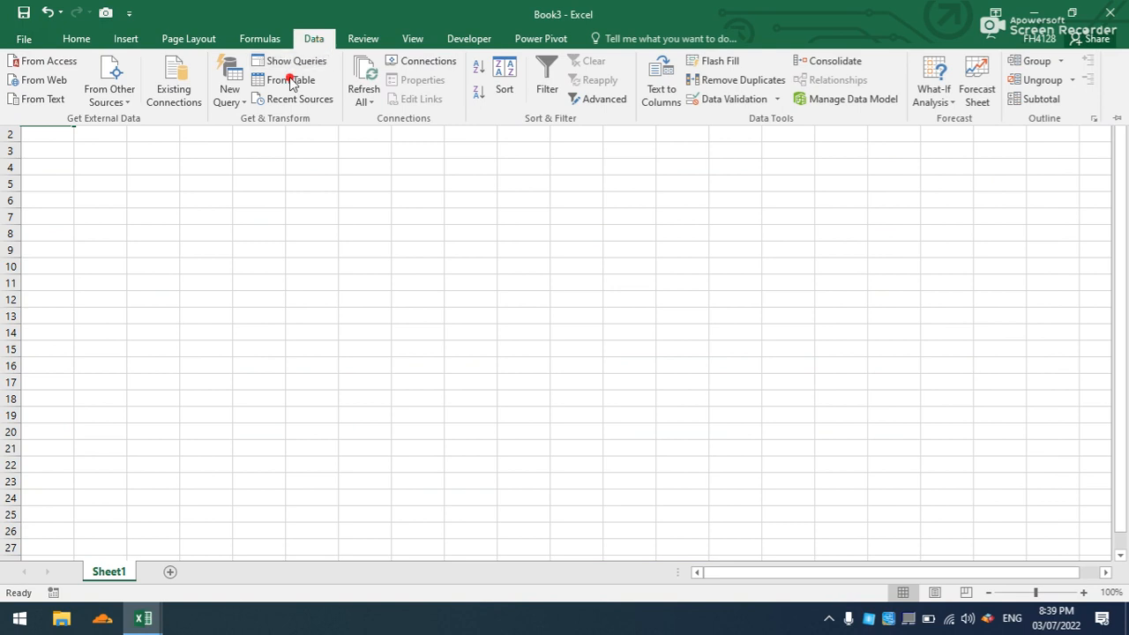
- Start a workbook query from the Main Database file in the desktop's Accounting folder
left_click(229, 95)
mouse_move(277, 125)
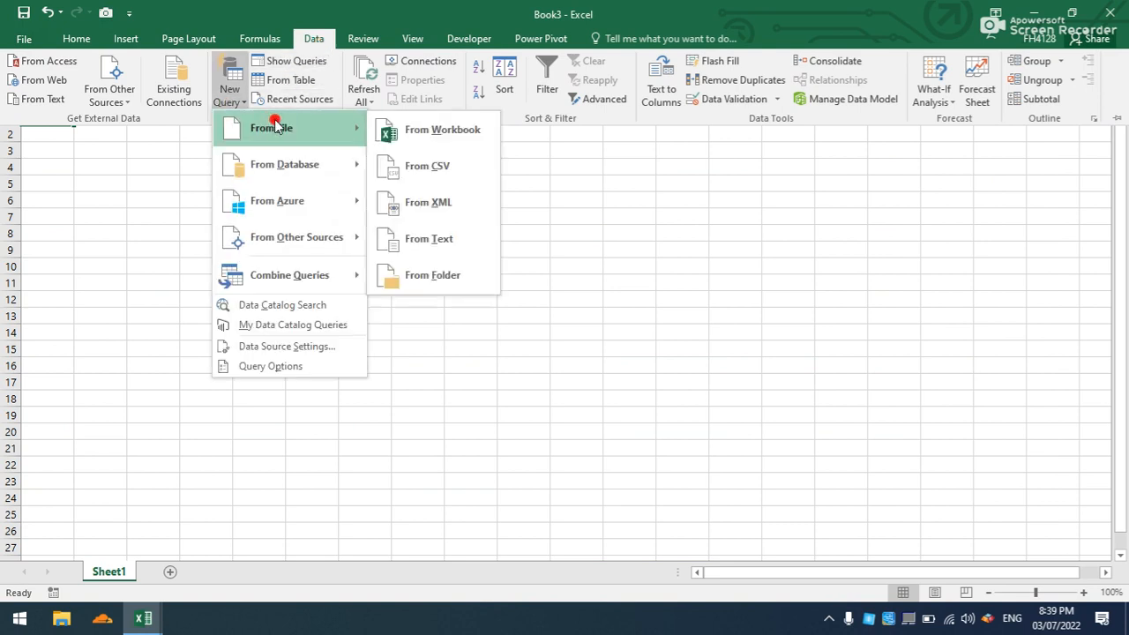
left_click(408, 141)
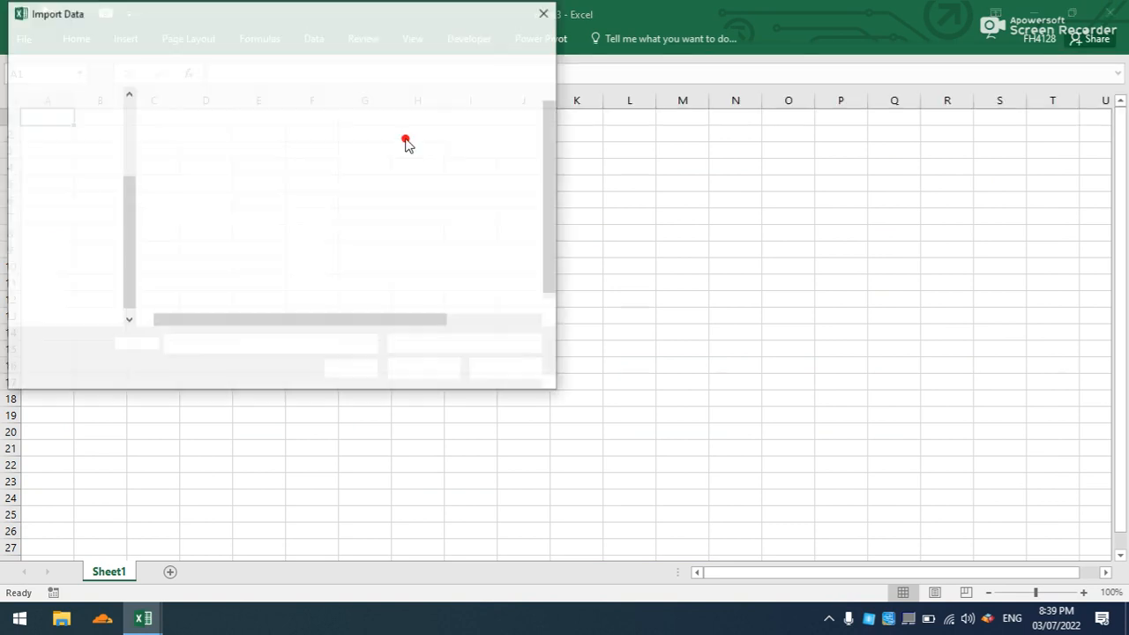
left_click(46, 170)
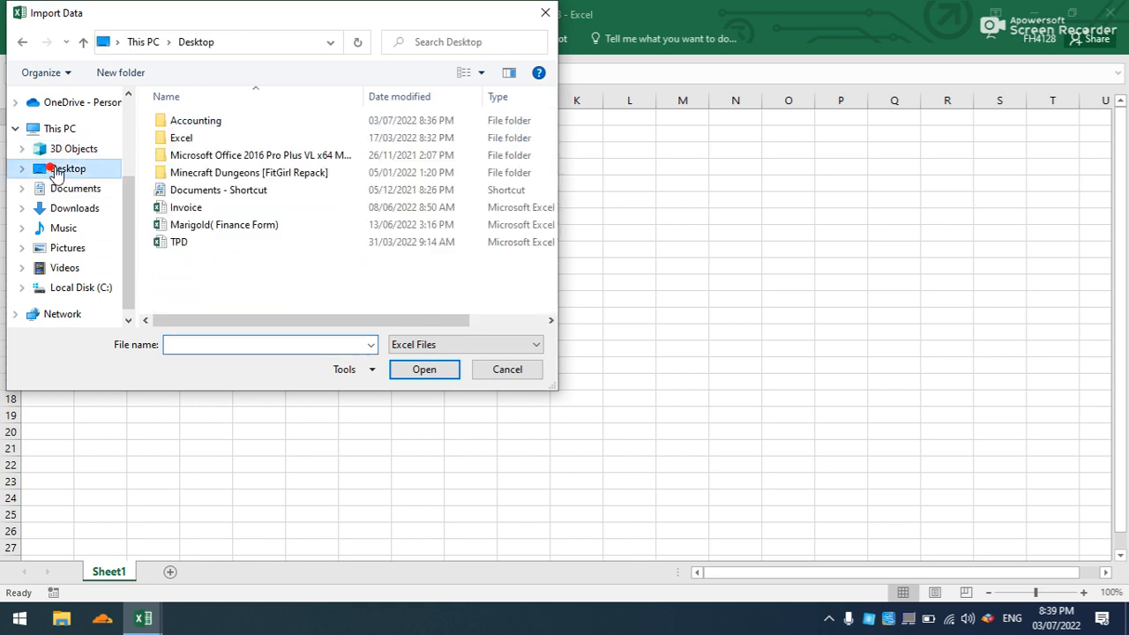
double_click(184, 121)
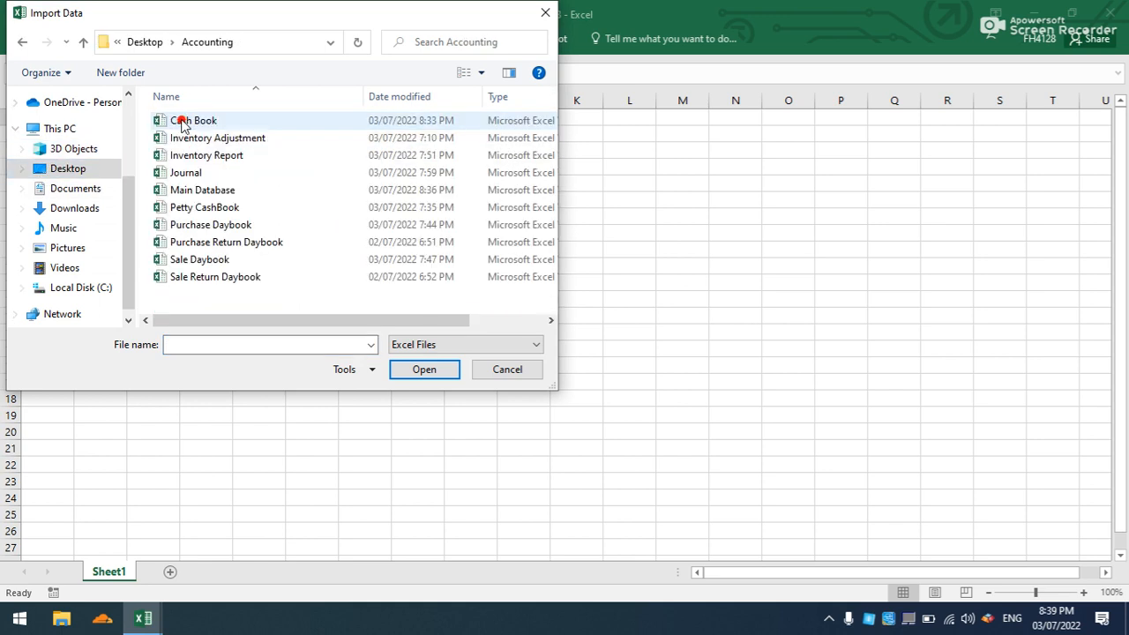
double_click(189, 187)
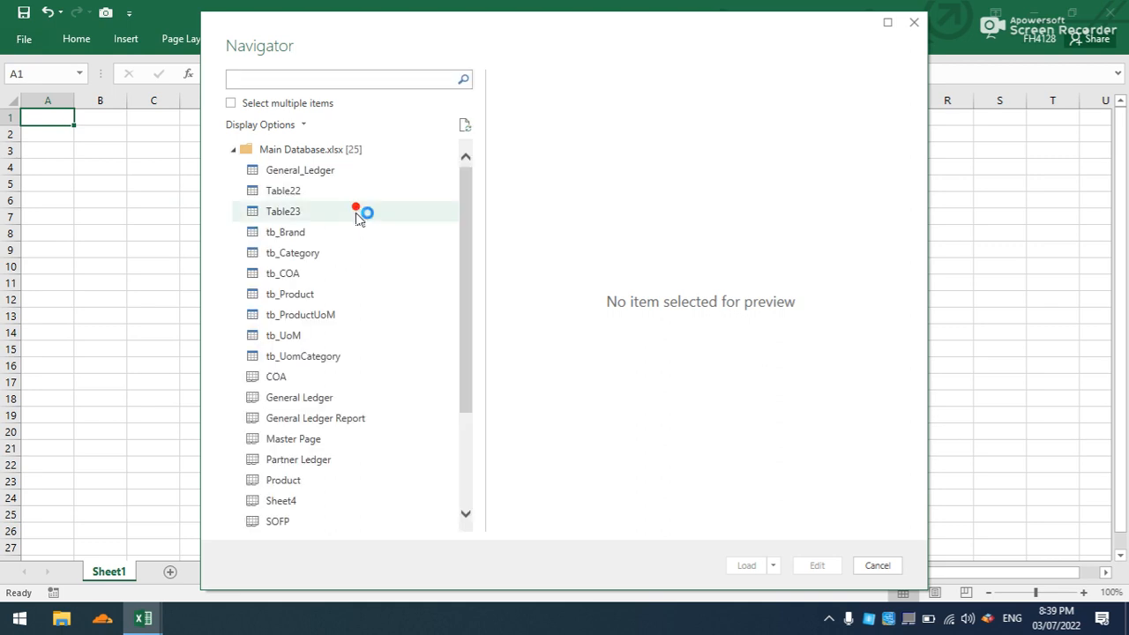
- Load the General_Ledger table into the workbook as a connection only
left_click(322, 172)
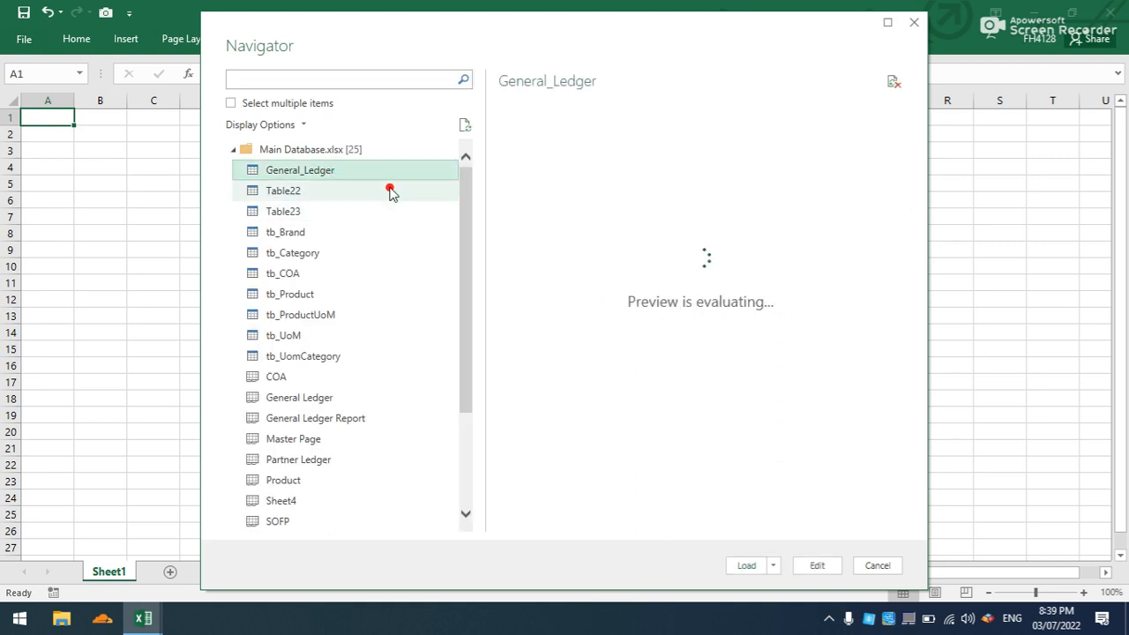
left_click(773, 565)
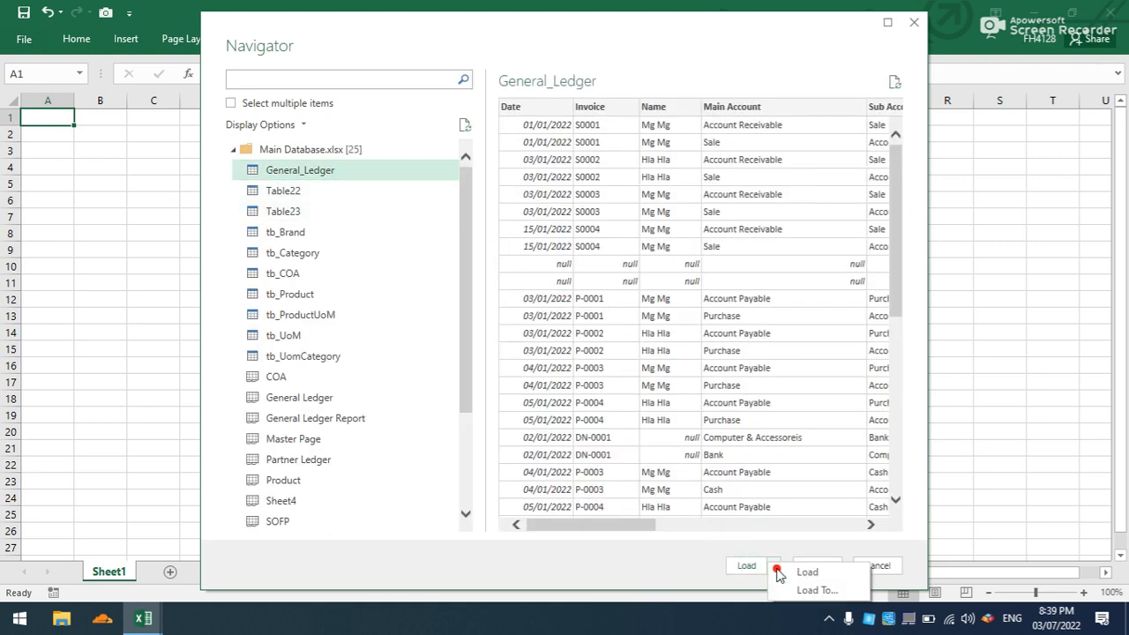
left_click(785, 591)
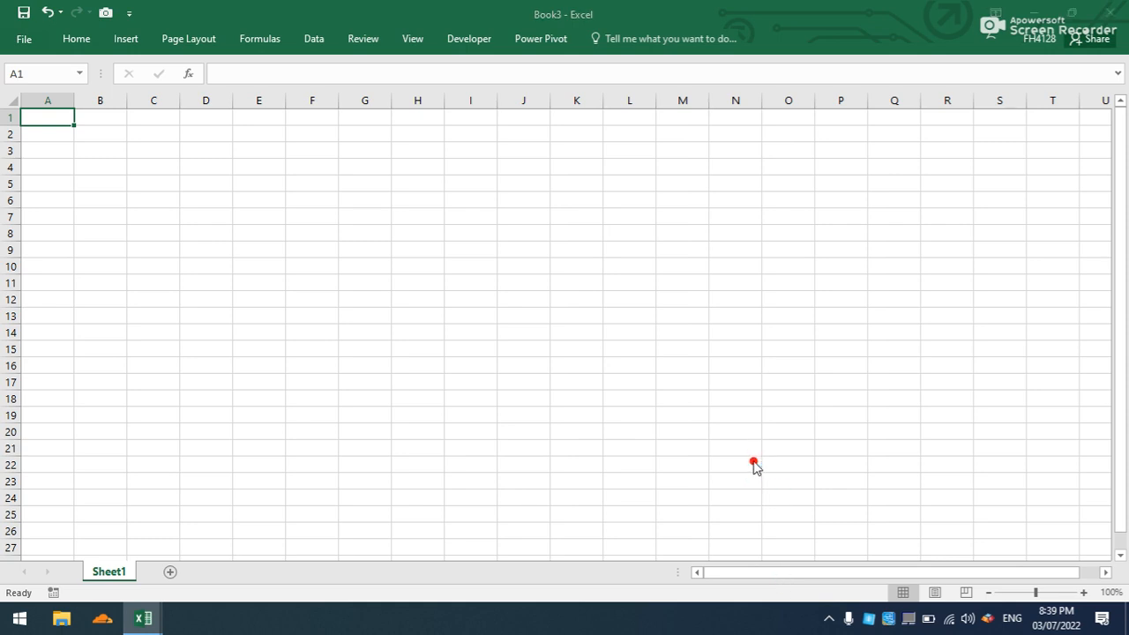
left_click(460, 256)
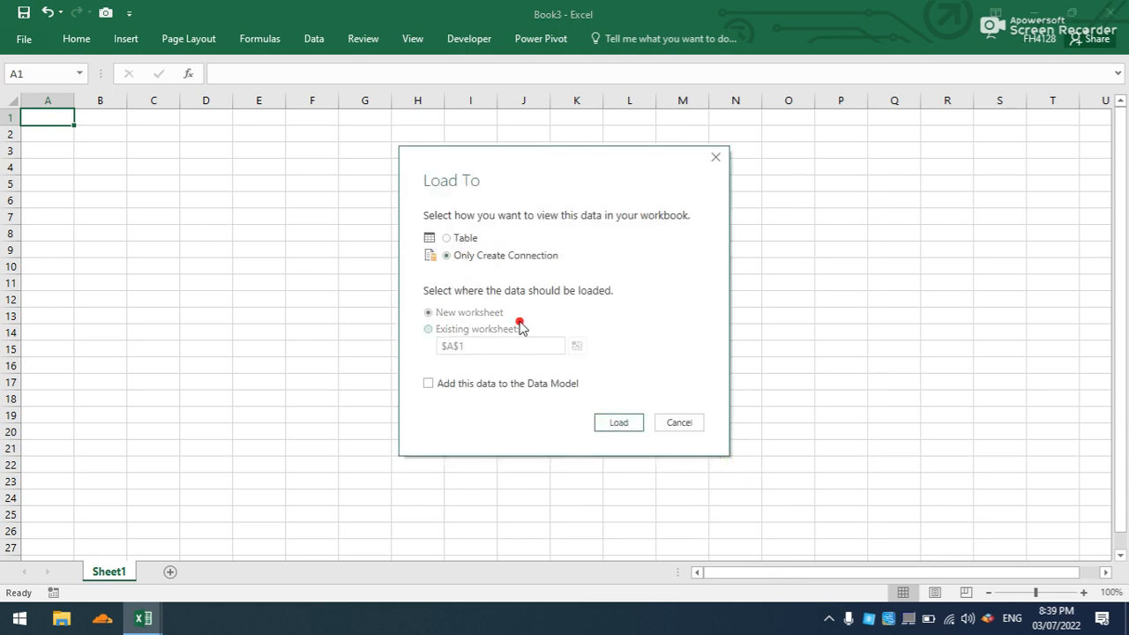
left_click(622, 421)
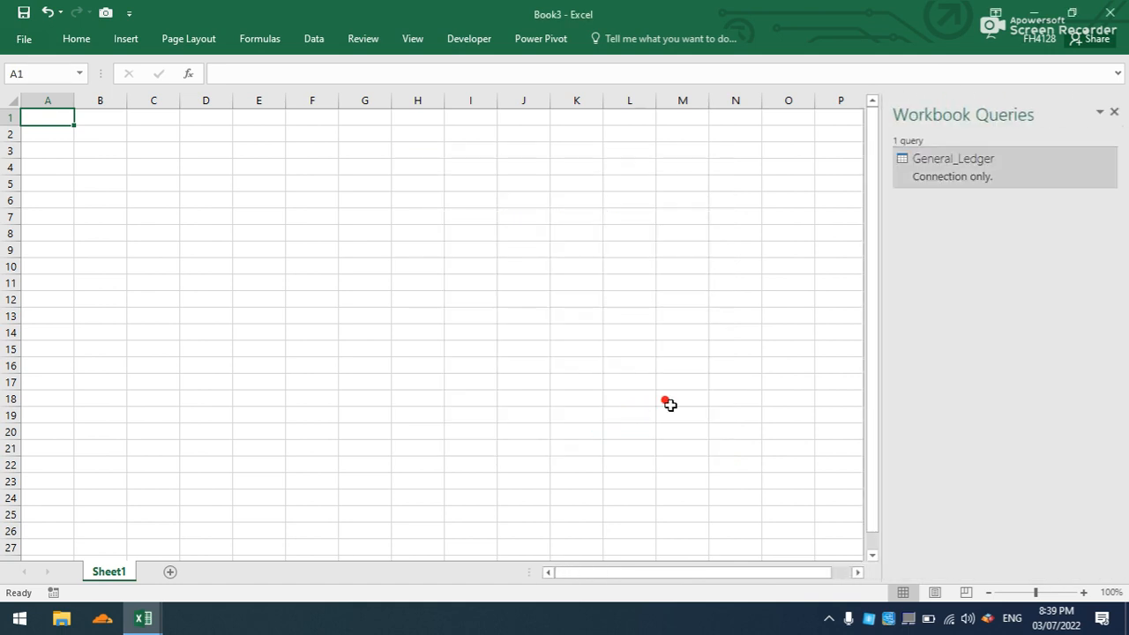
- Open the General_Ledger query for editing, duplicate it and rename the original query as AR Balance
double_click(946, 180)
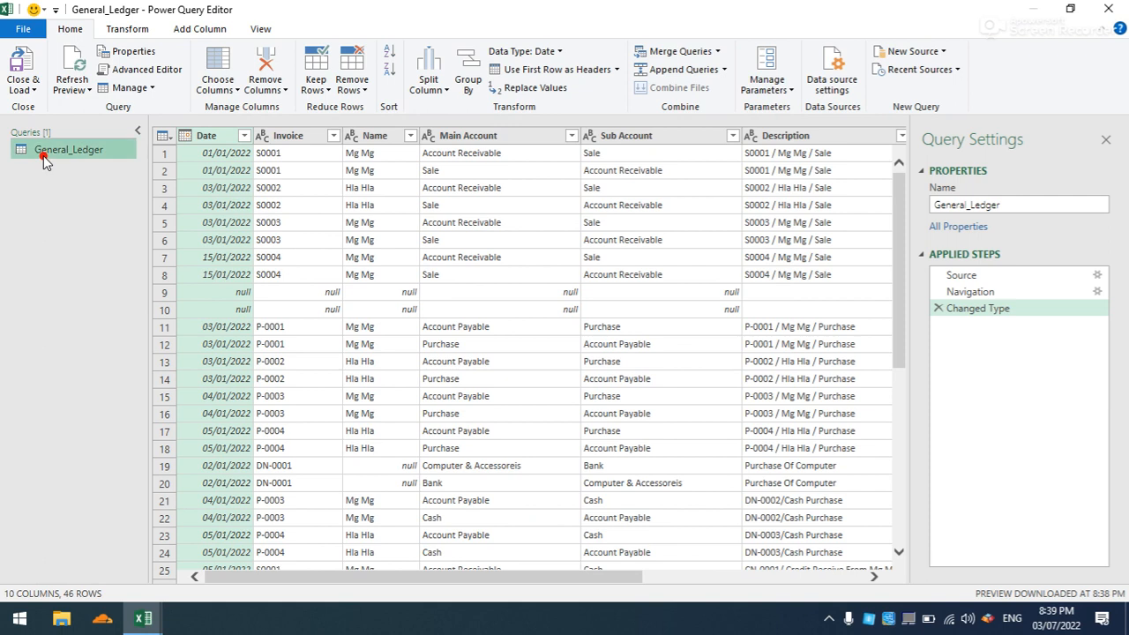
key("ctrl+c")
key("ctrl+v")
left_click(43, 155)
left_click(1034, 203)
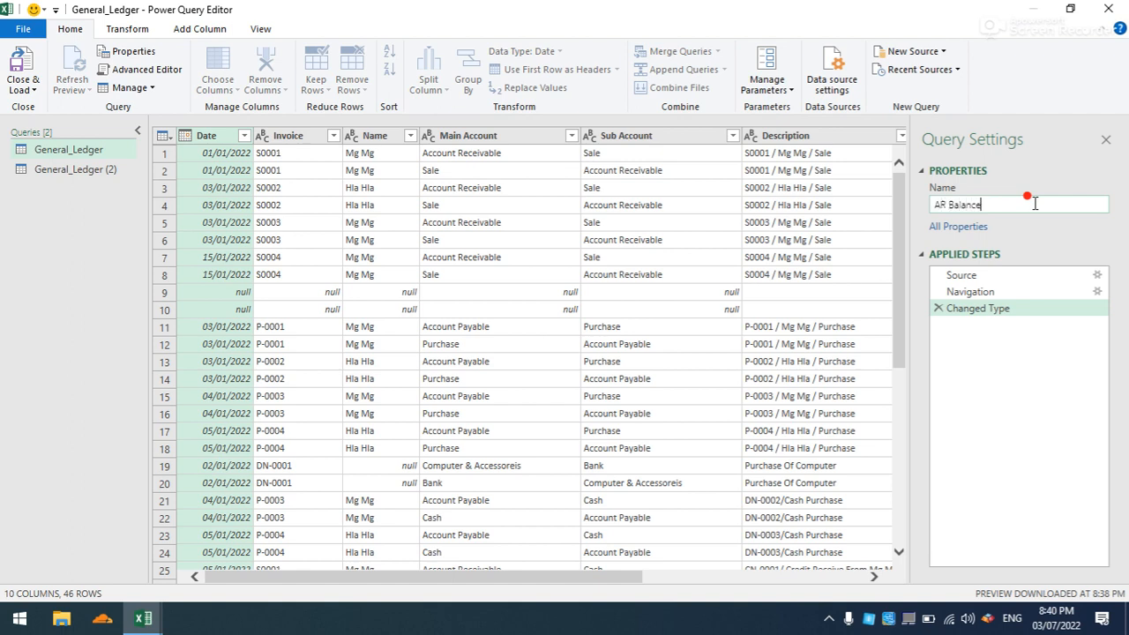
left_click(587, 272)
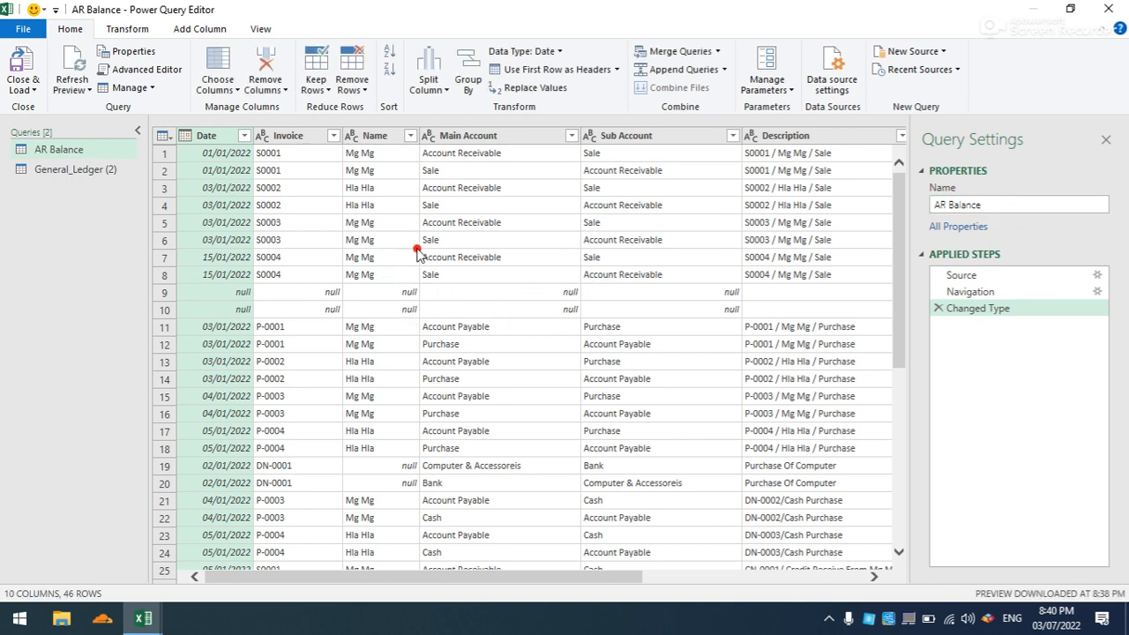
- Keep only the Invoice, Main Account and Balance columns in the AR Balance query and remove all others
left_click(286, 137)
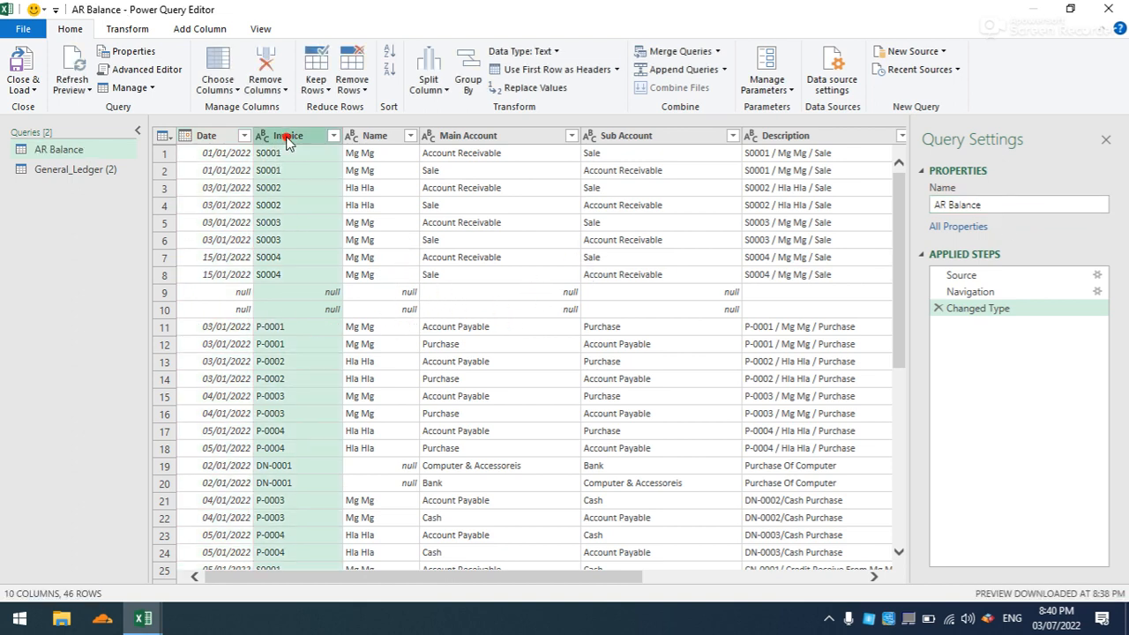
left_click(480, 141, "ctrl")
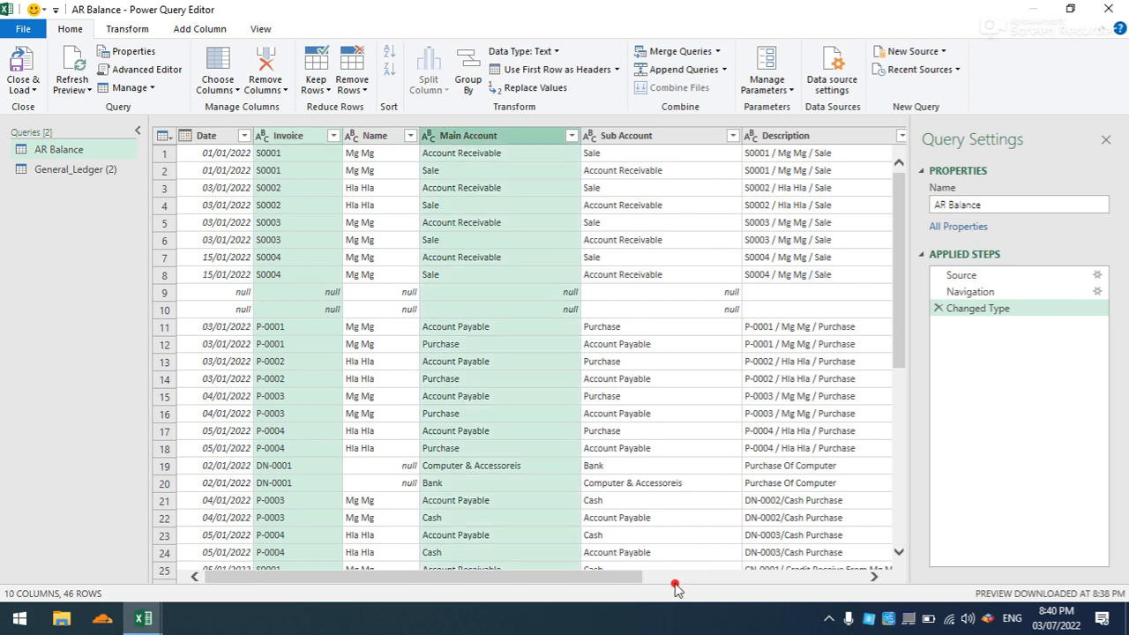
left_click_drag(648, 578, 856, 581)
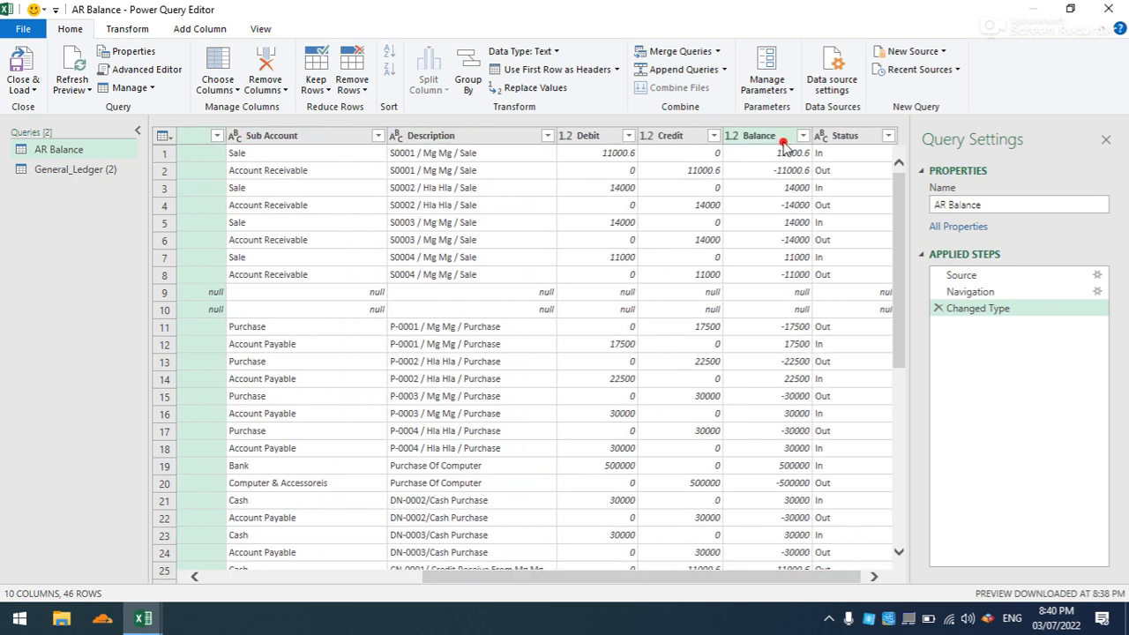
left_click(782, 139, "ctrl")
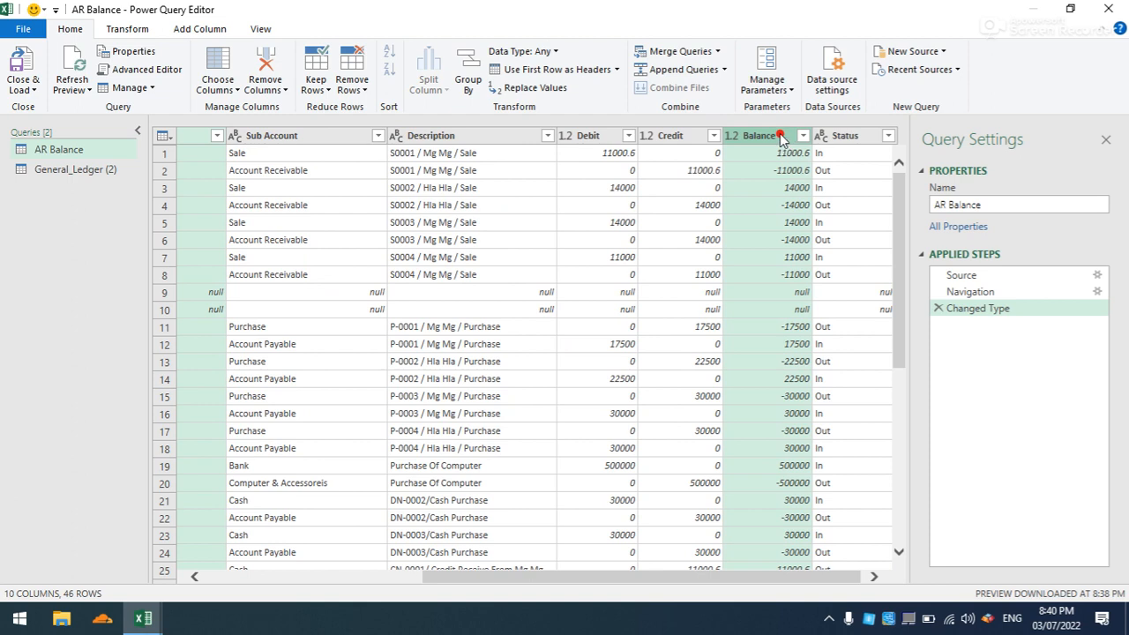
right_click(782, 140)
left_click(815, 184)
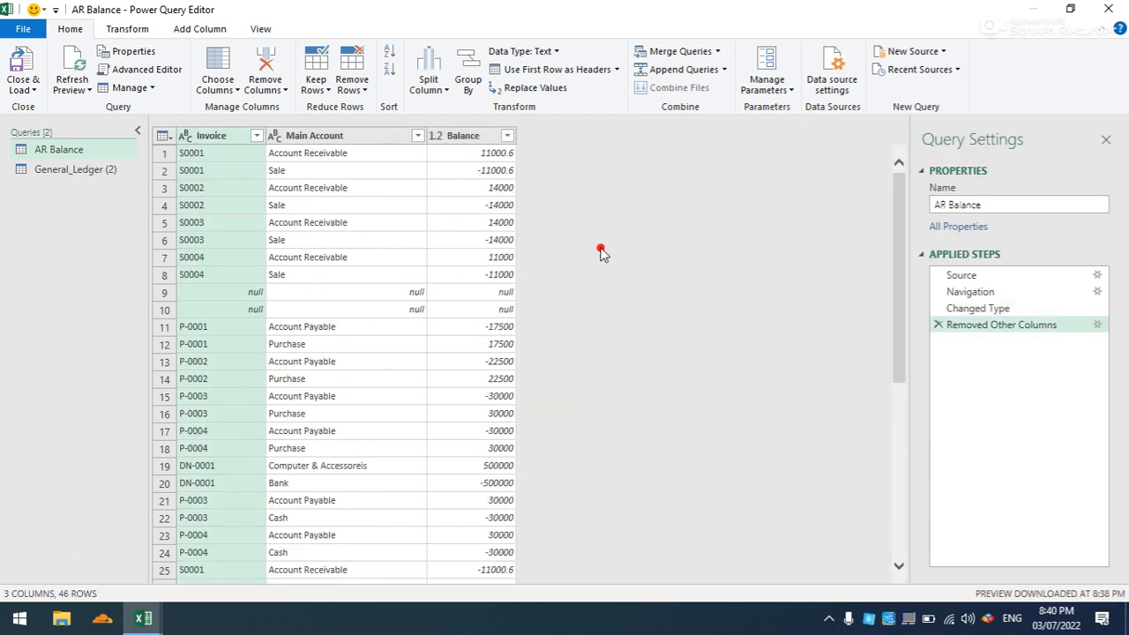
- Filter the Main Account column to show only Account Receivable rows
left_click(419, 136)
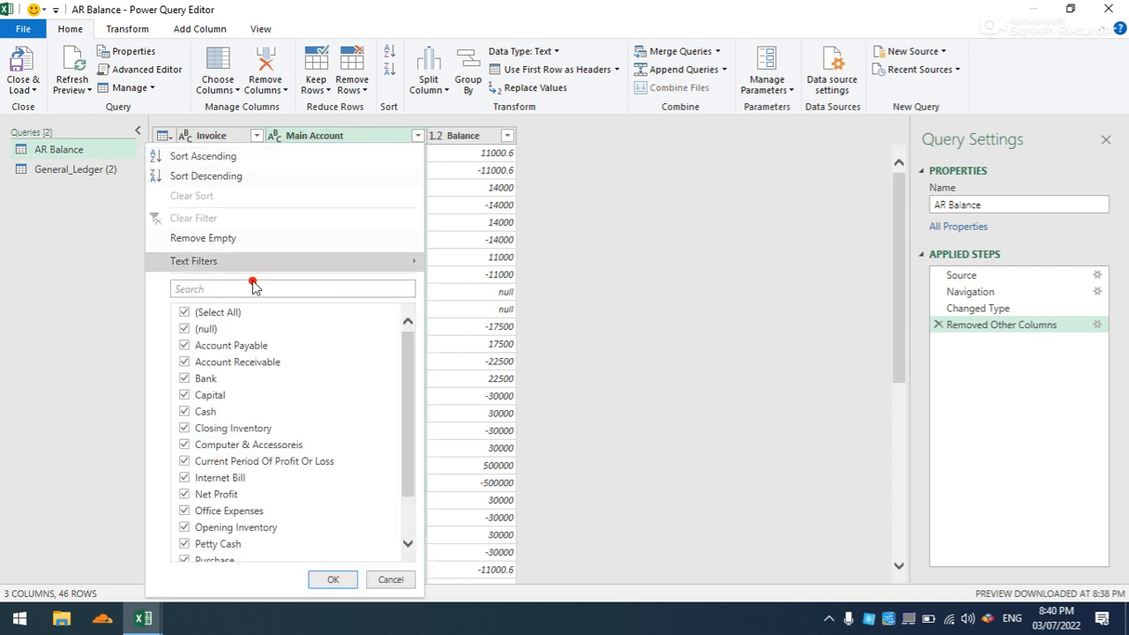
left_click(218, 314)
left_click(185, 361)
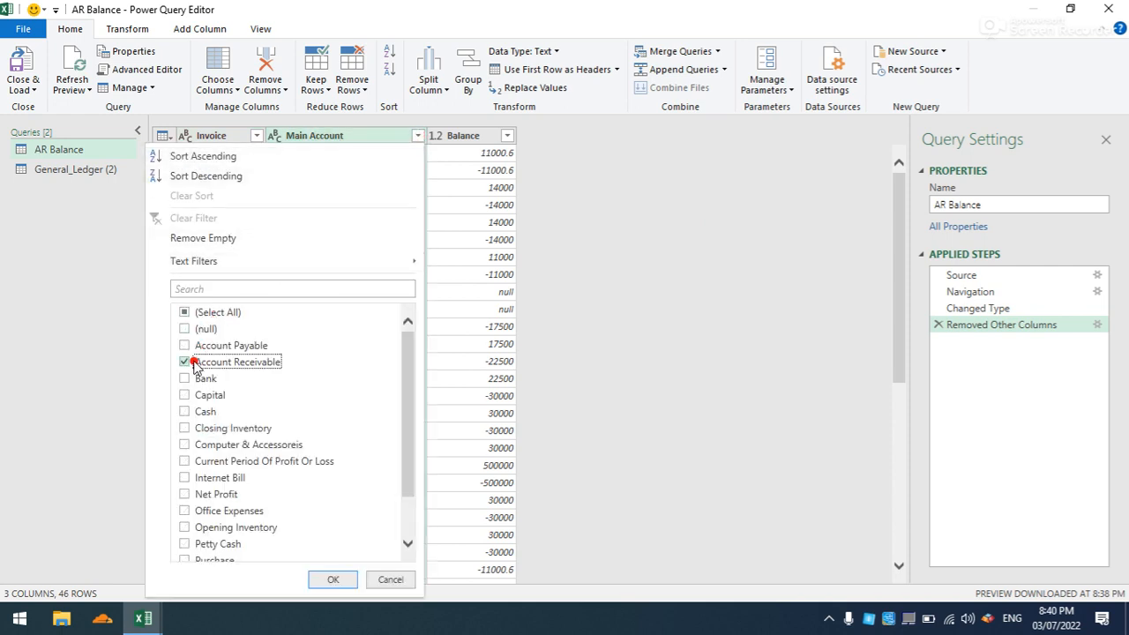
left_click(331, 578)
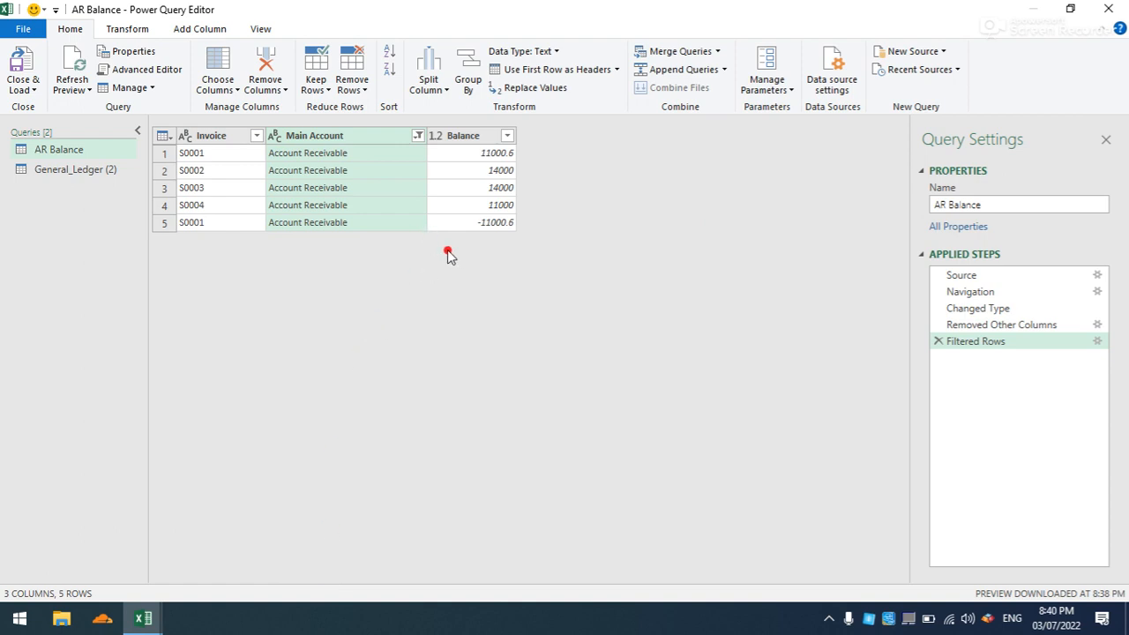
- Set up an advanced Group By on the Invoice and Main Account columns
left_click(469, 80)
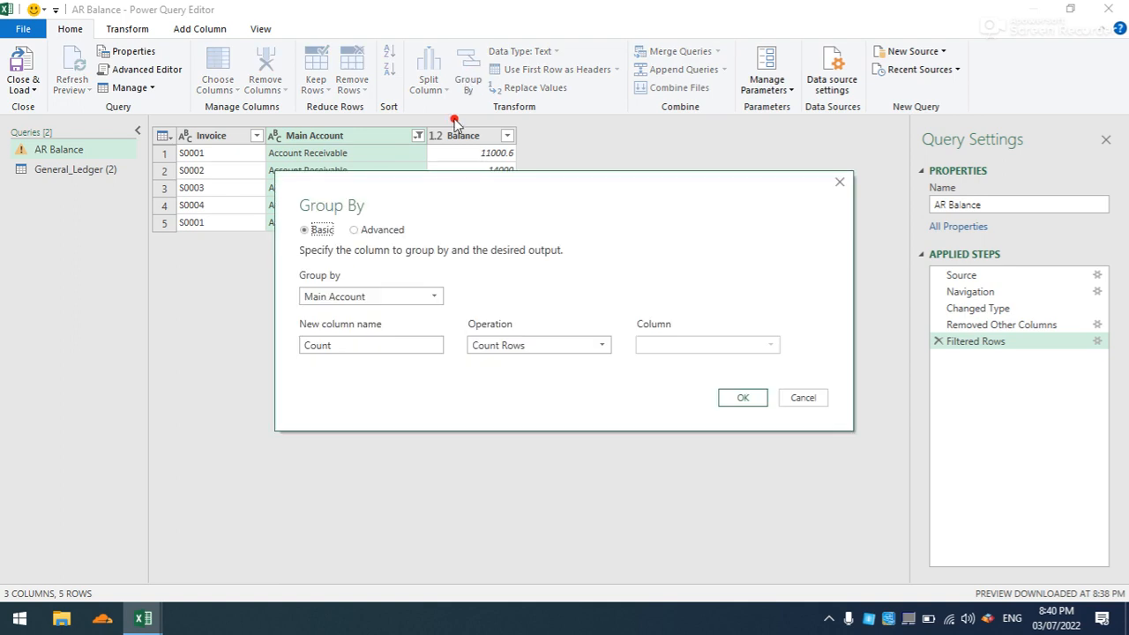
left_click(365, 232)
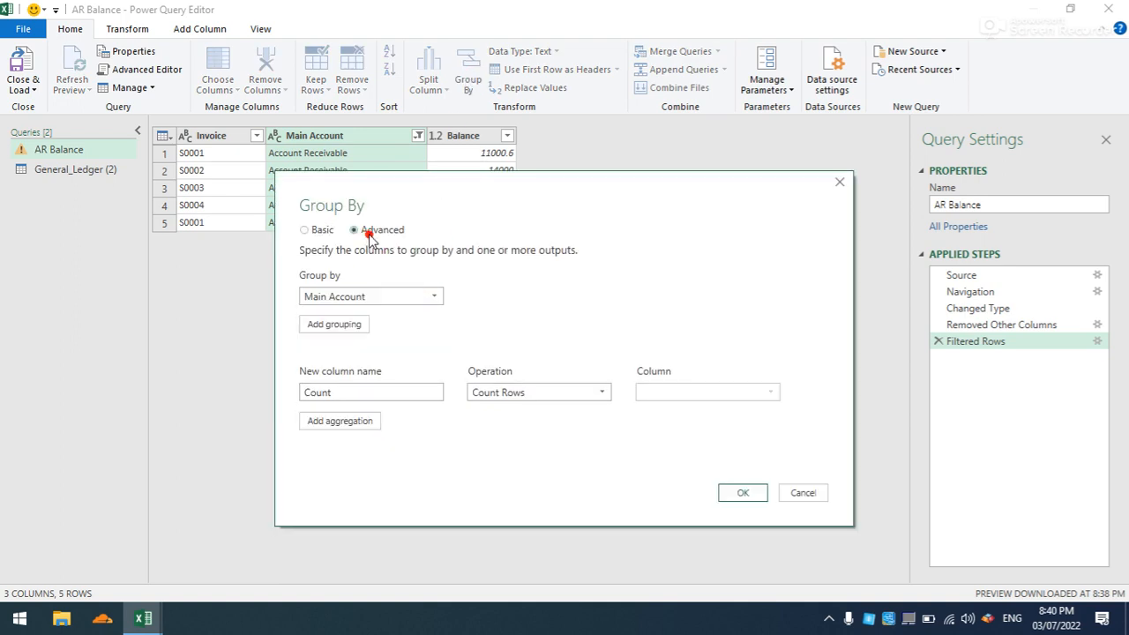
left_click(433, 300)
left_click(411, 314)
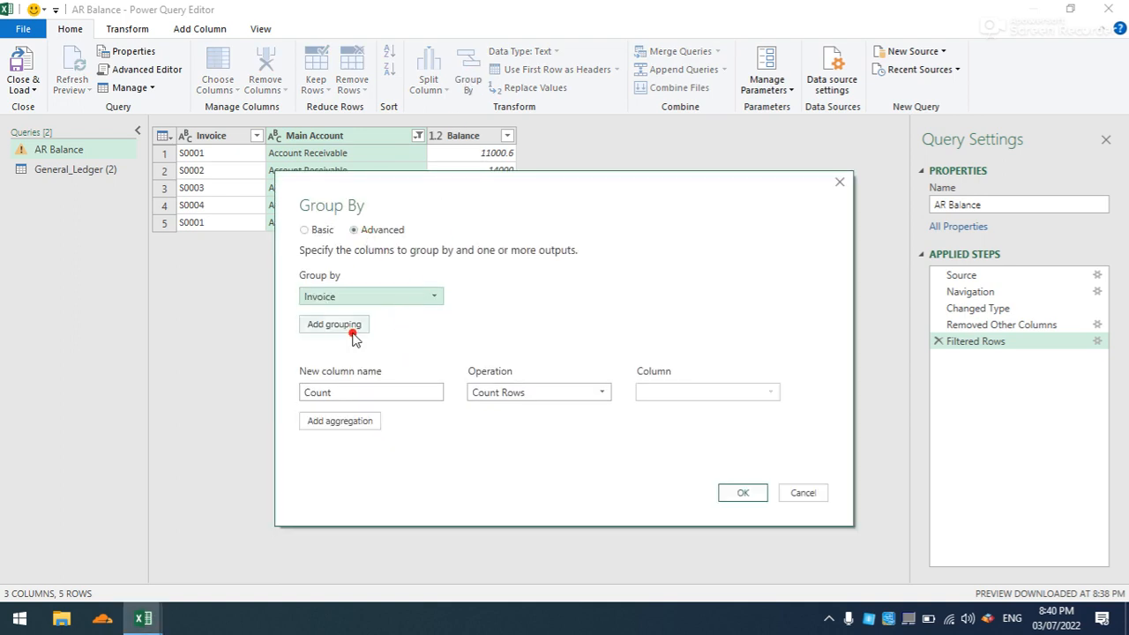
left_click(355, 325)
left_click(429, 326)
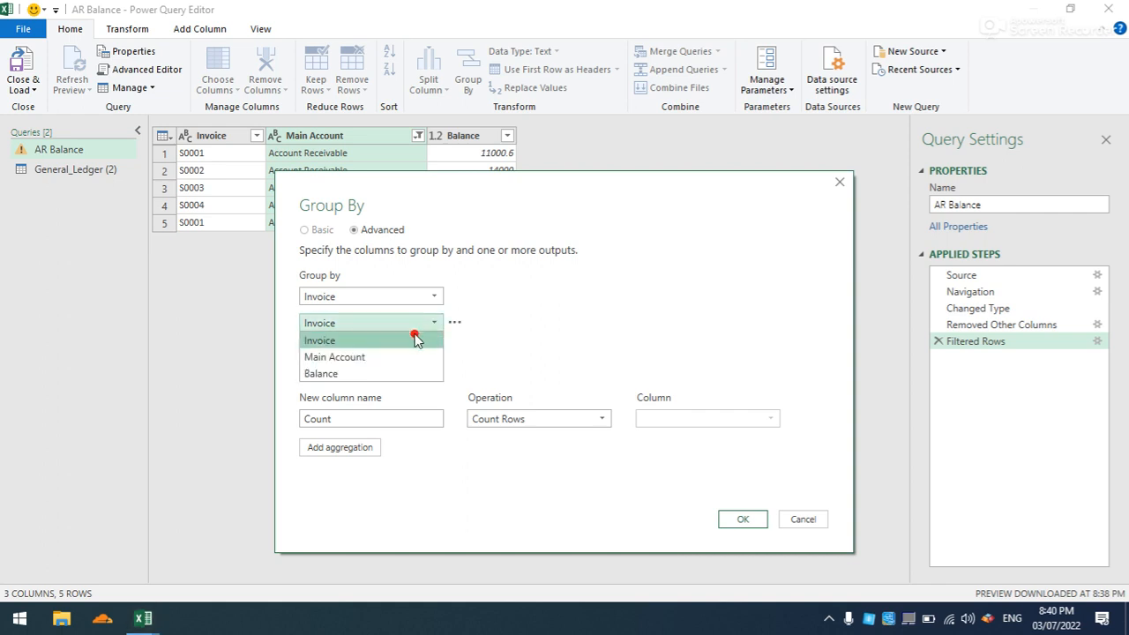
left_click(402, 357)
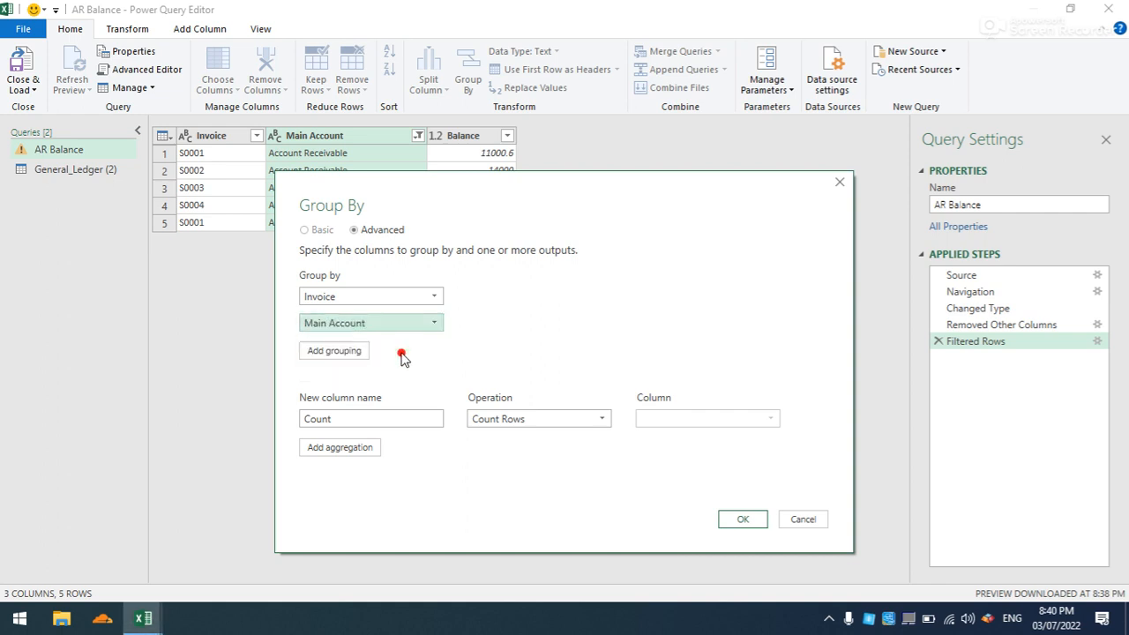
- Define the grouping's aggregation as a new column named Balance that sums the Balance column, and apply it
left_click(394, 417)
type("Balance")
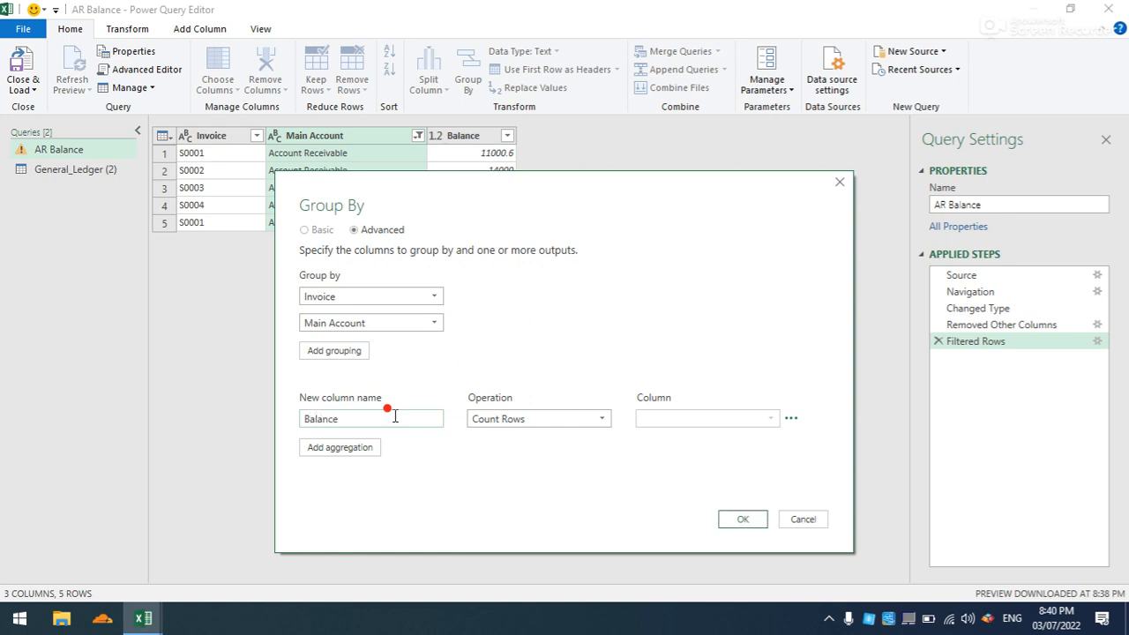
left_click(584, 425)
left_click(564, 437)
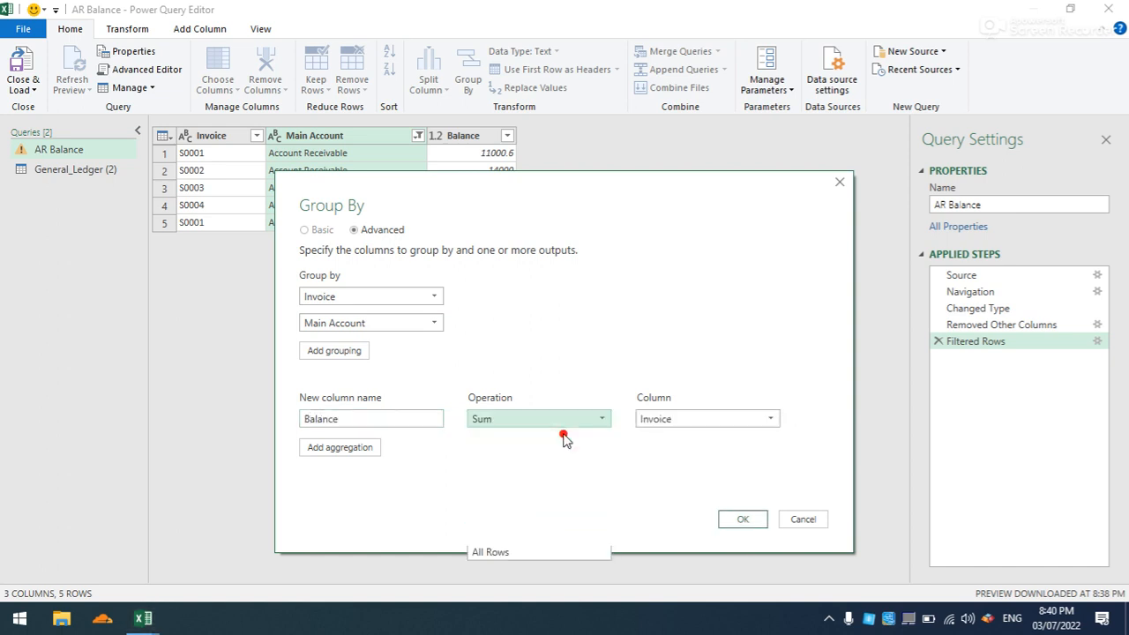
left_click(759, 421)
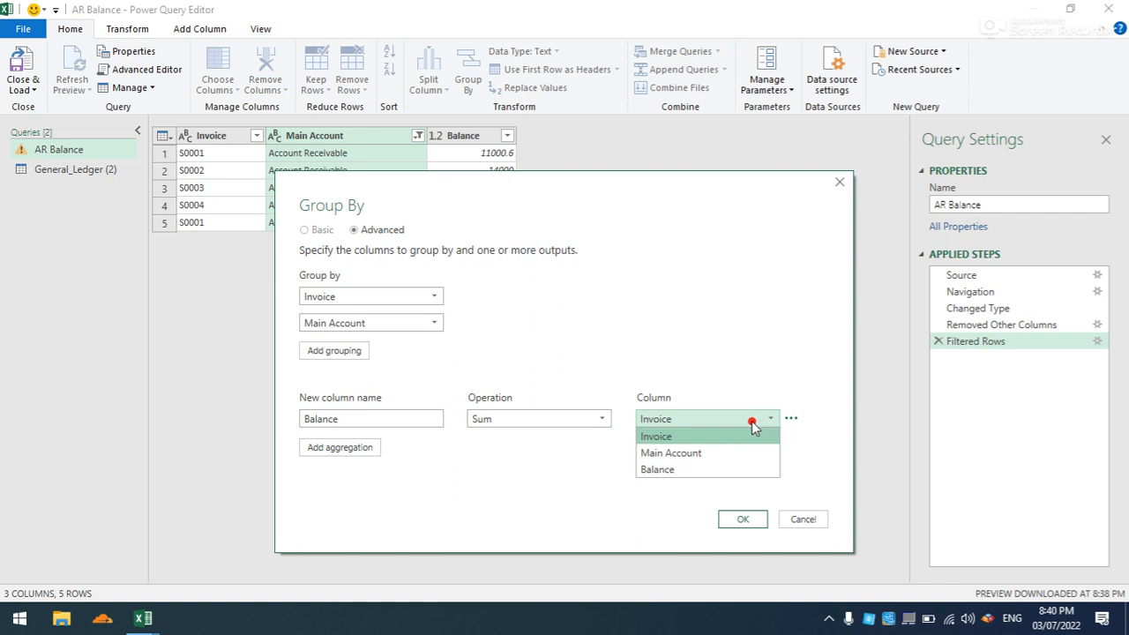
left_click(697, 469)
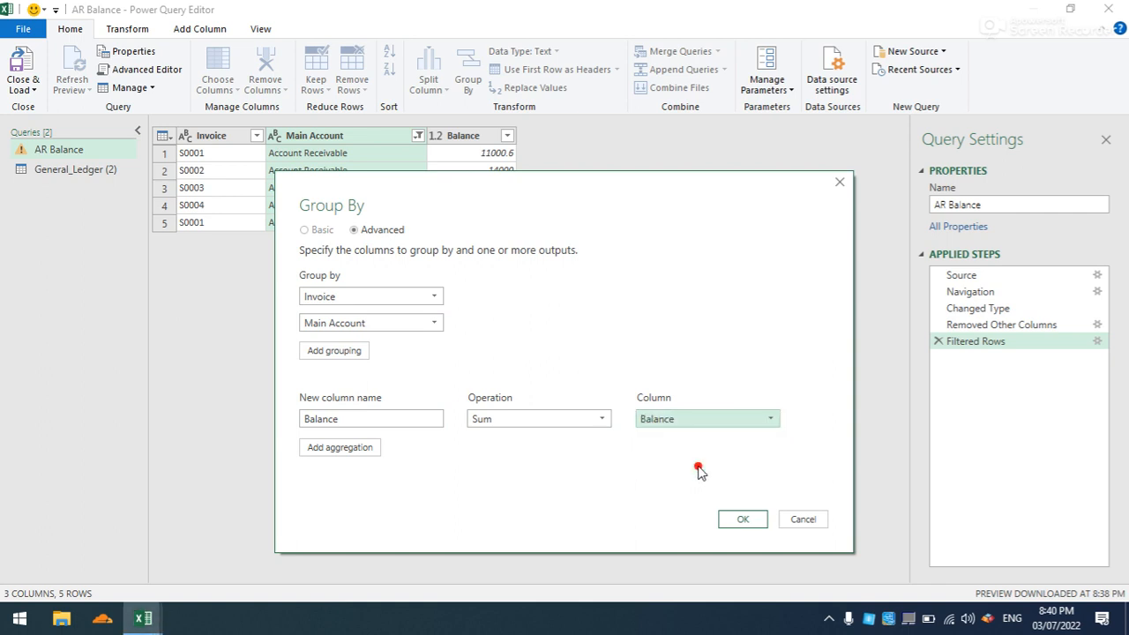
left_click(740, 519)
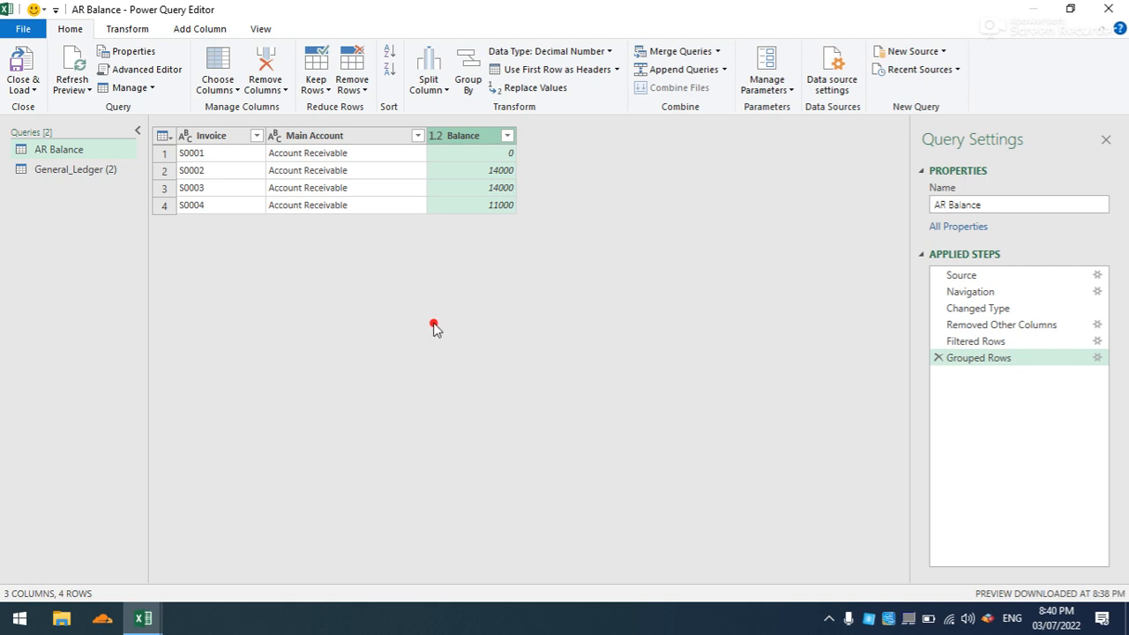
- Filter the grouped Balance column to exclude rows with a balance of 0
left_click(507, 137)
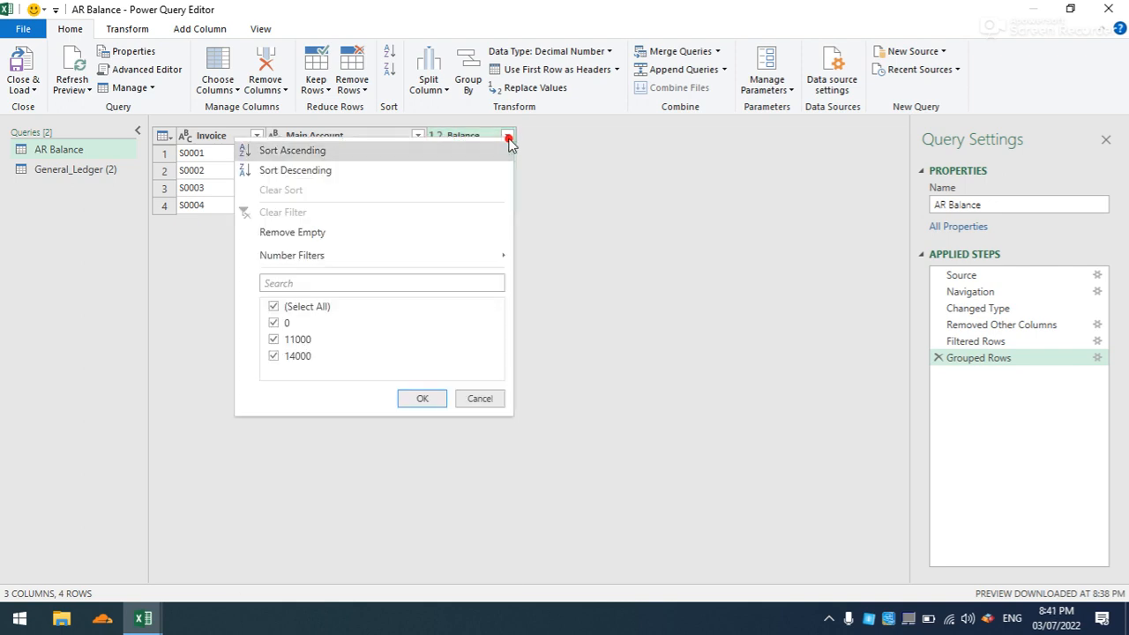
left_click(274, 322)
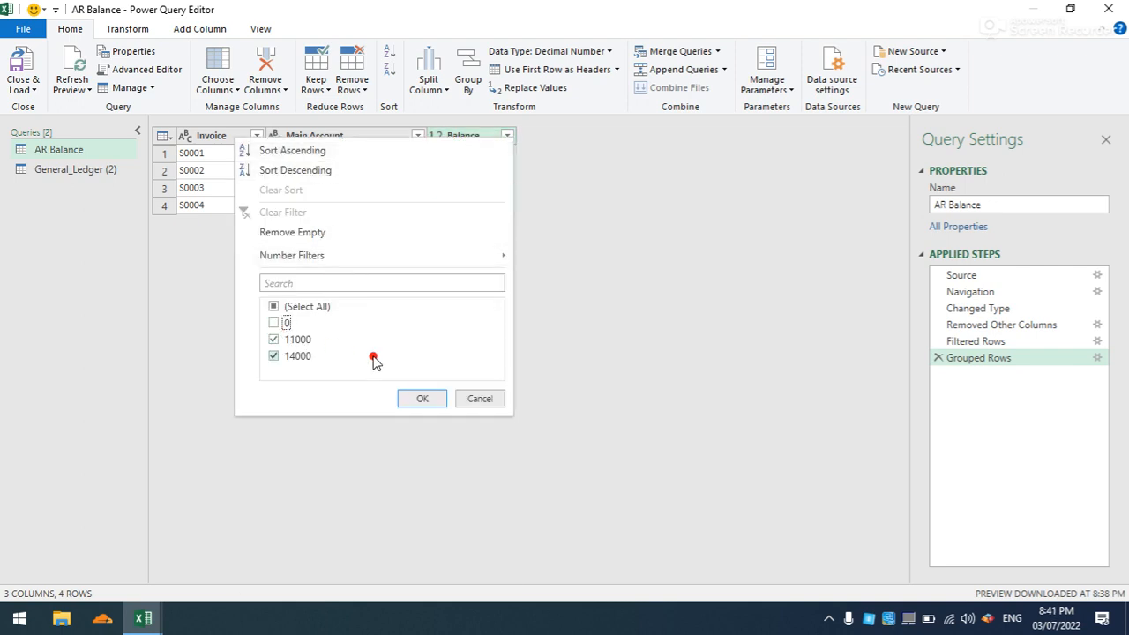
left_click(415, 398)
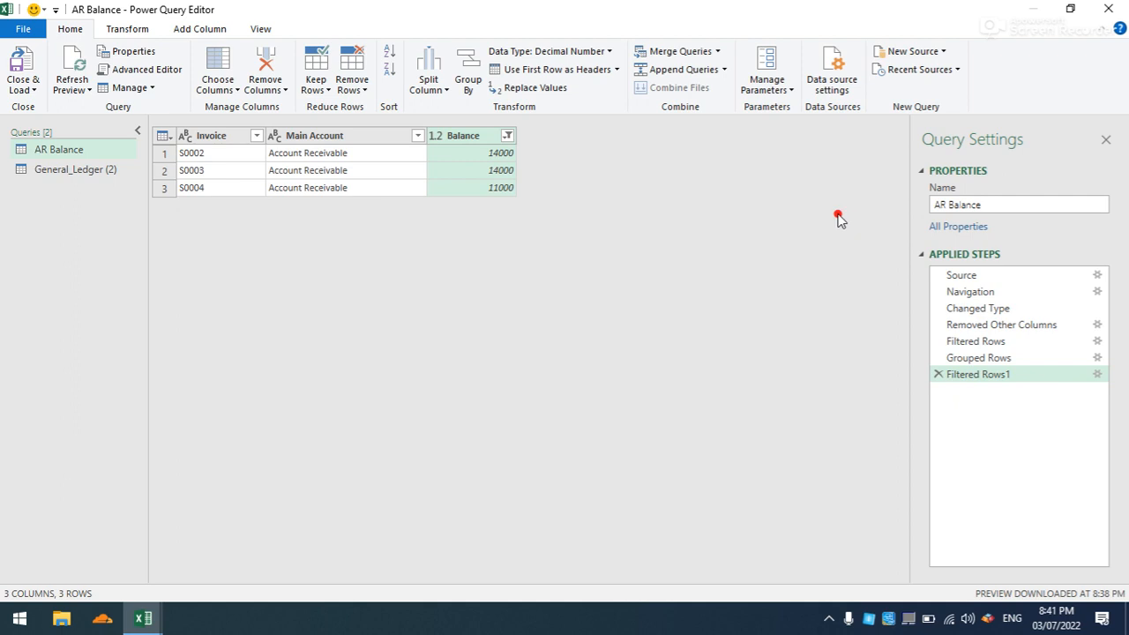
- Rename the General_Ledger (2) query as Sale Date
left_click(92, 170)
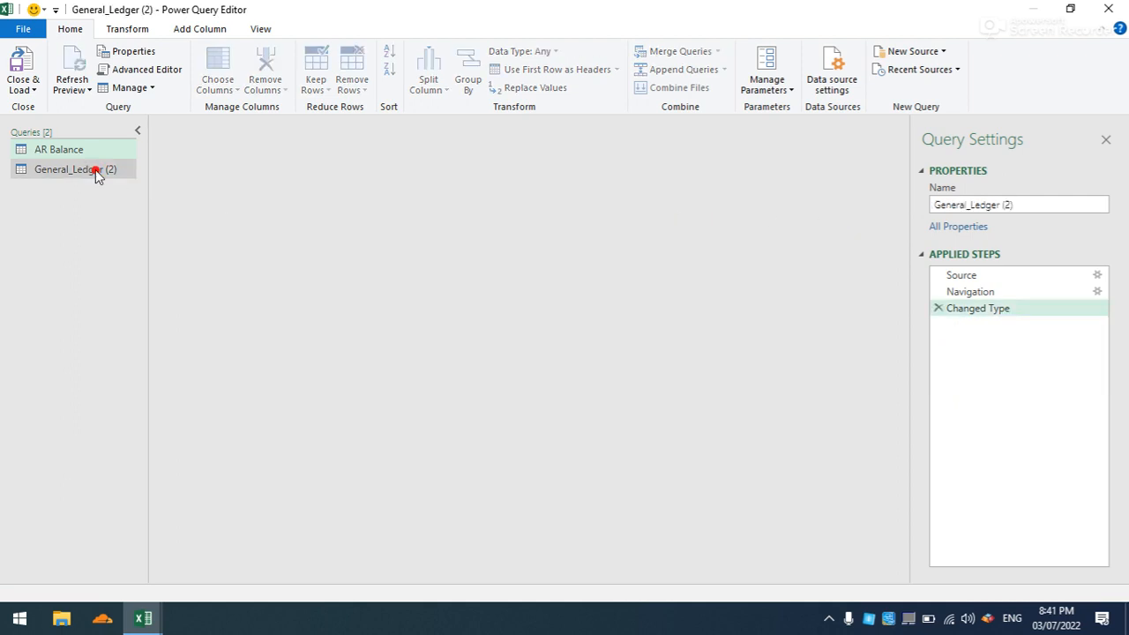
left_click(1029, 203)
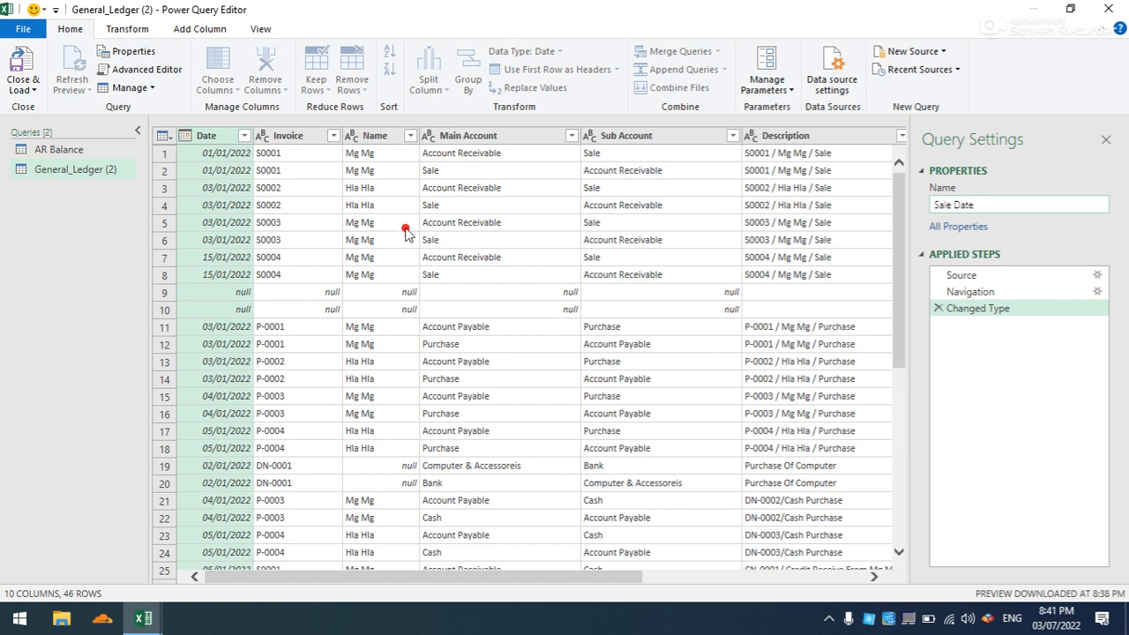
key("Return")
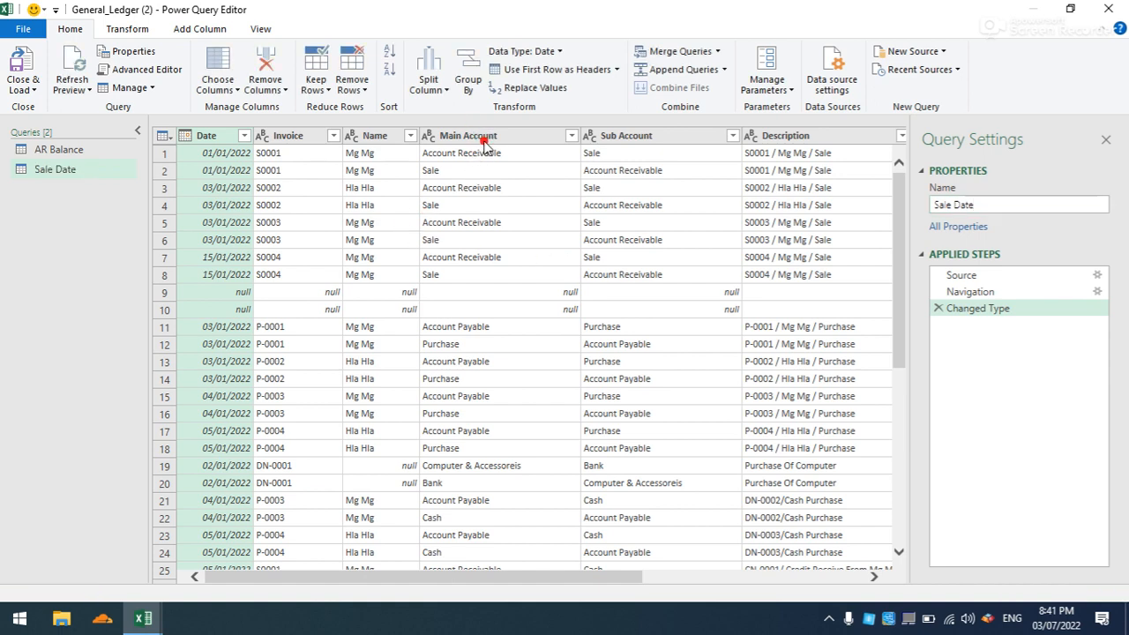
- Keep only the Date, Invoice, Name and Main Account columns in the Sale Date query, removing all other columns
left_click(485, 141)
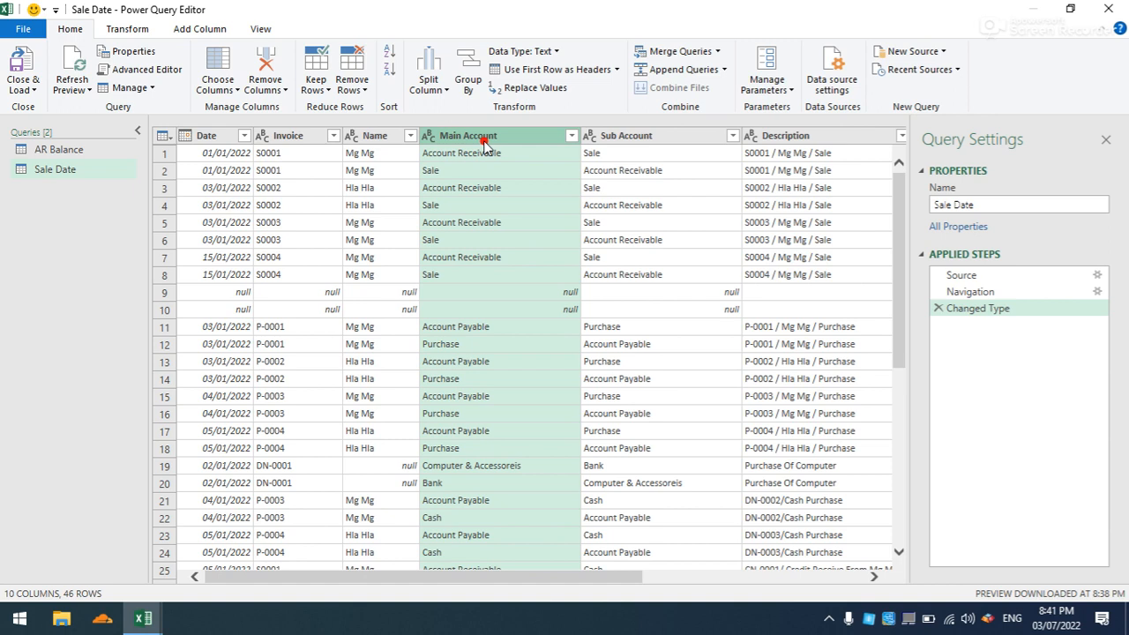
left_click(225, 141)
left_click(299, 137, "ctrl")
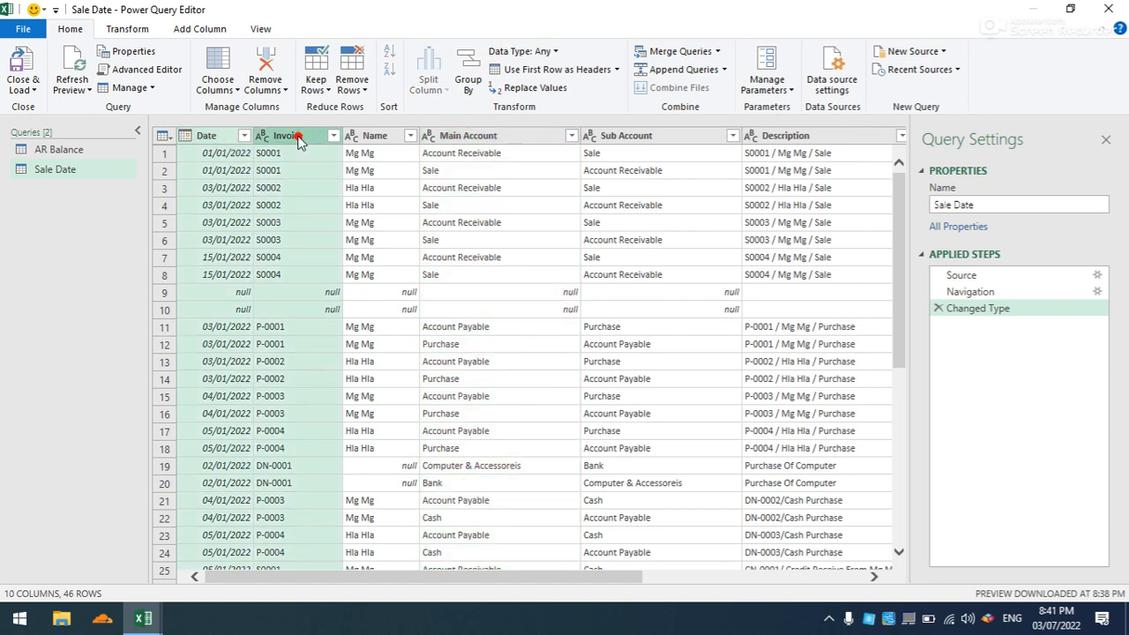
left_click(372, 139, "ctrl")
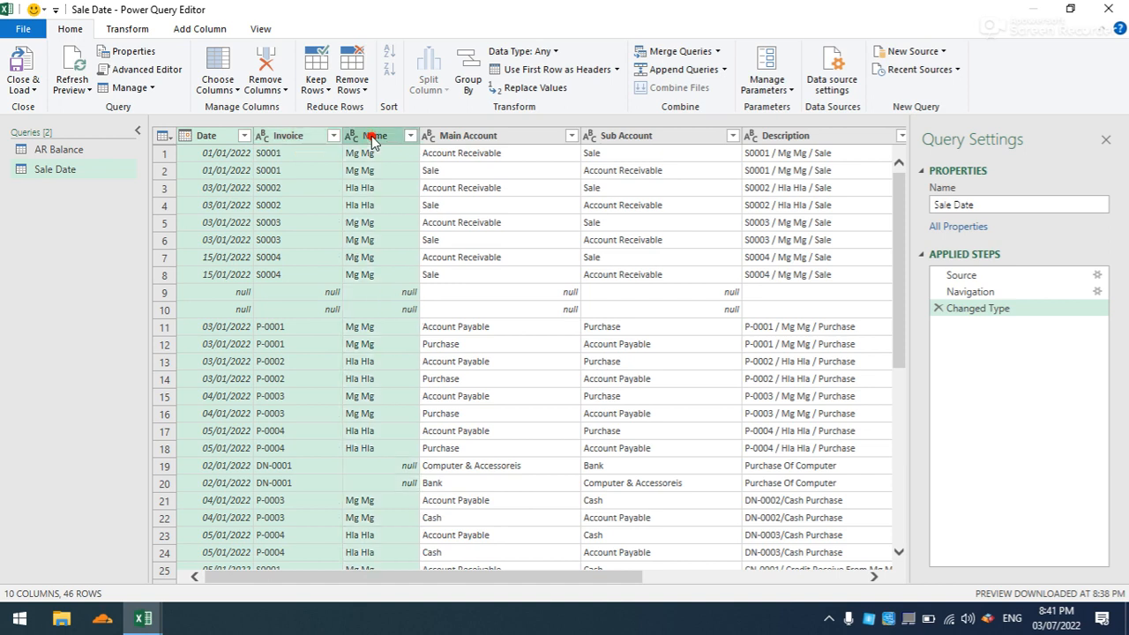
left_click(465, 139, "ctrl")
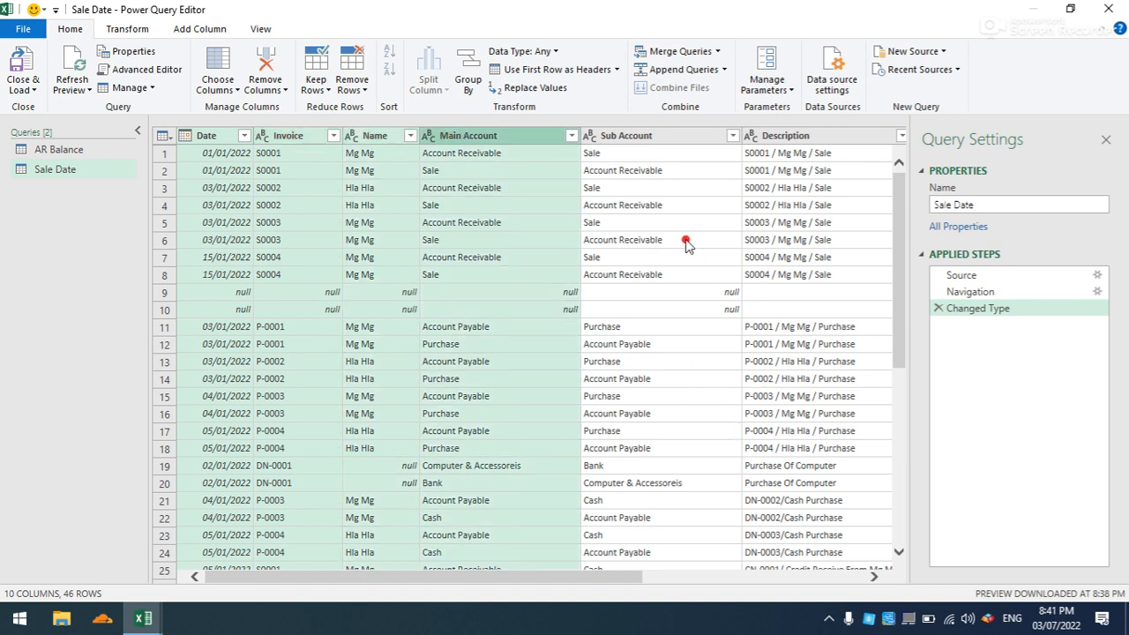
right_click(534, 143)
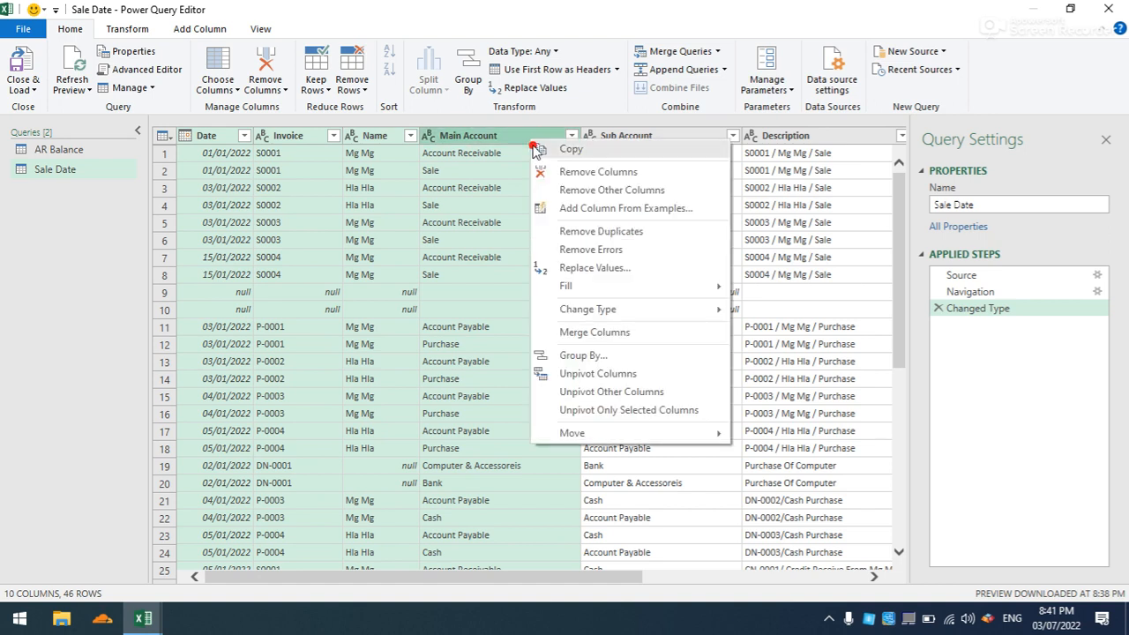
left_click(560, 189)
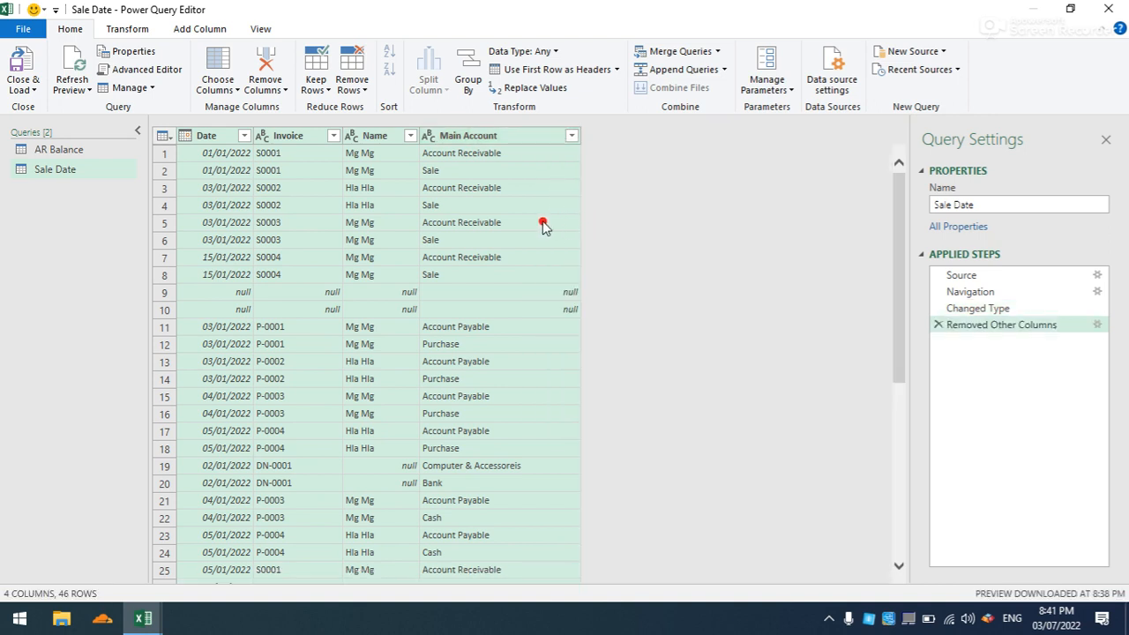
- Filter the Main Account column of the Sale Date query to show only Sale rows
left_click(448, 220)
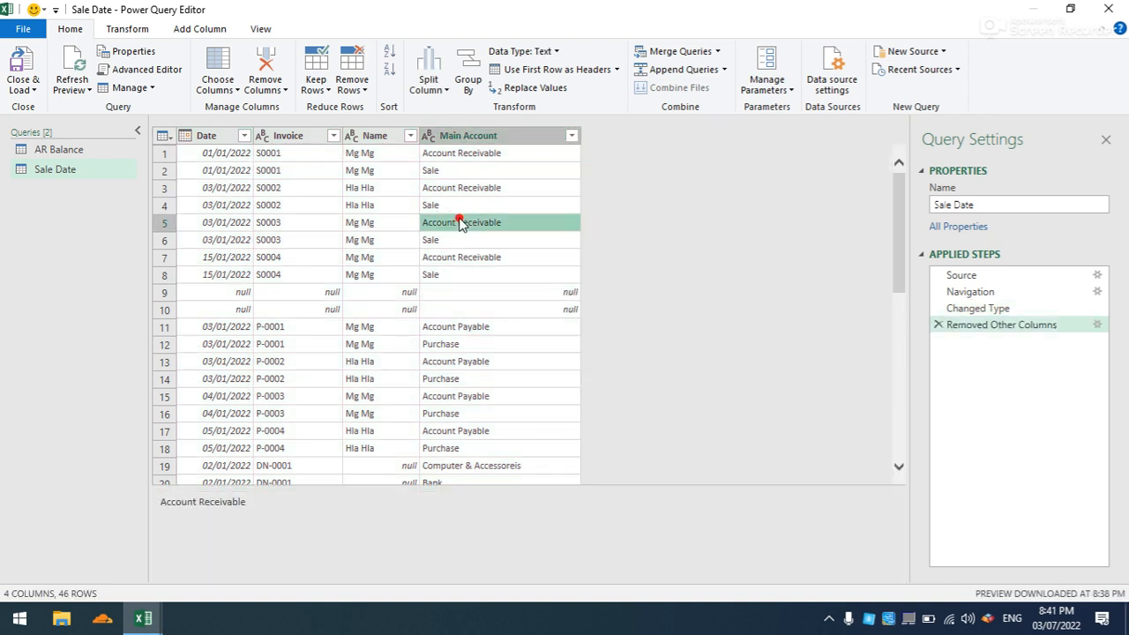
left_click(571, 137)
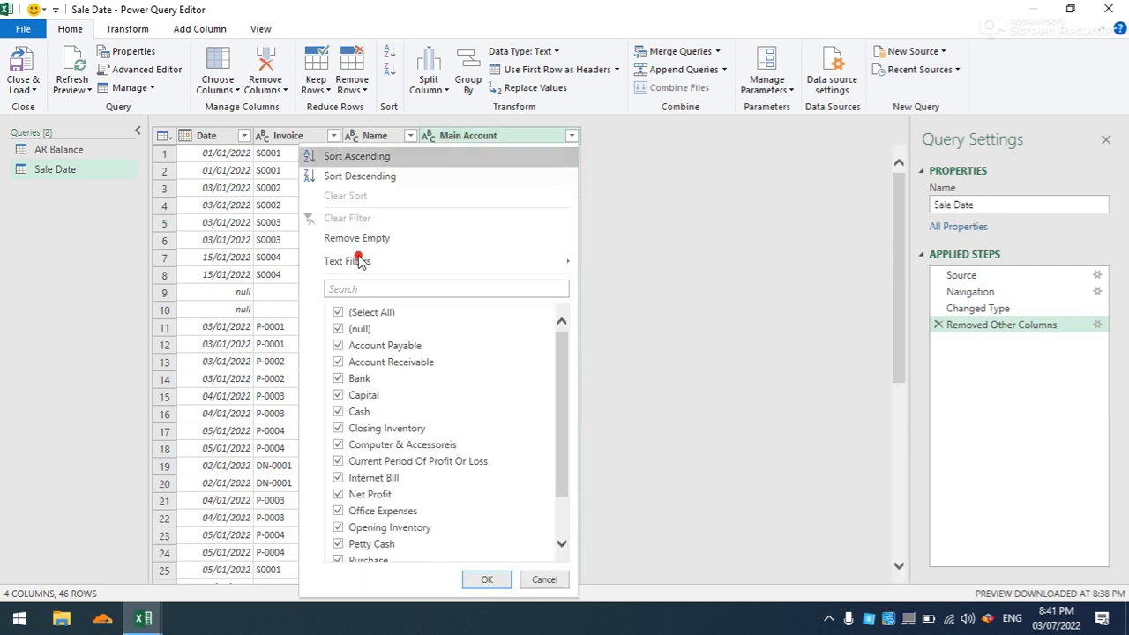
left_click(357, 314)
scroll(358, 335, "down", 2)
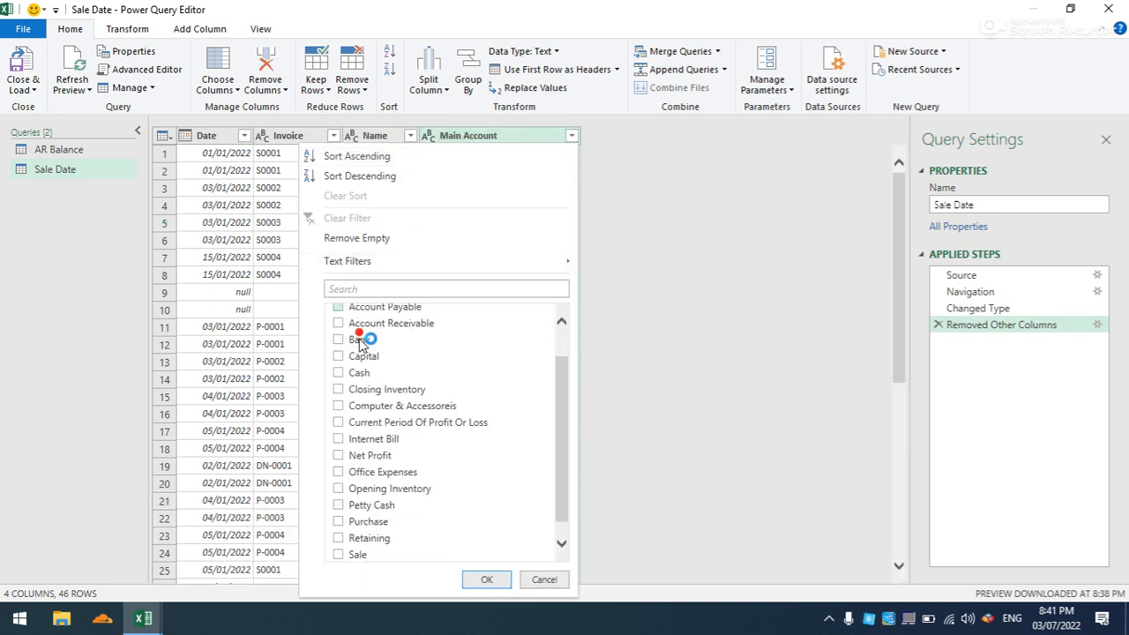
left_click(338, 537)
left_click(477, 581)
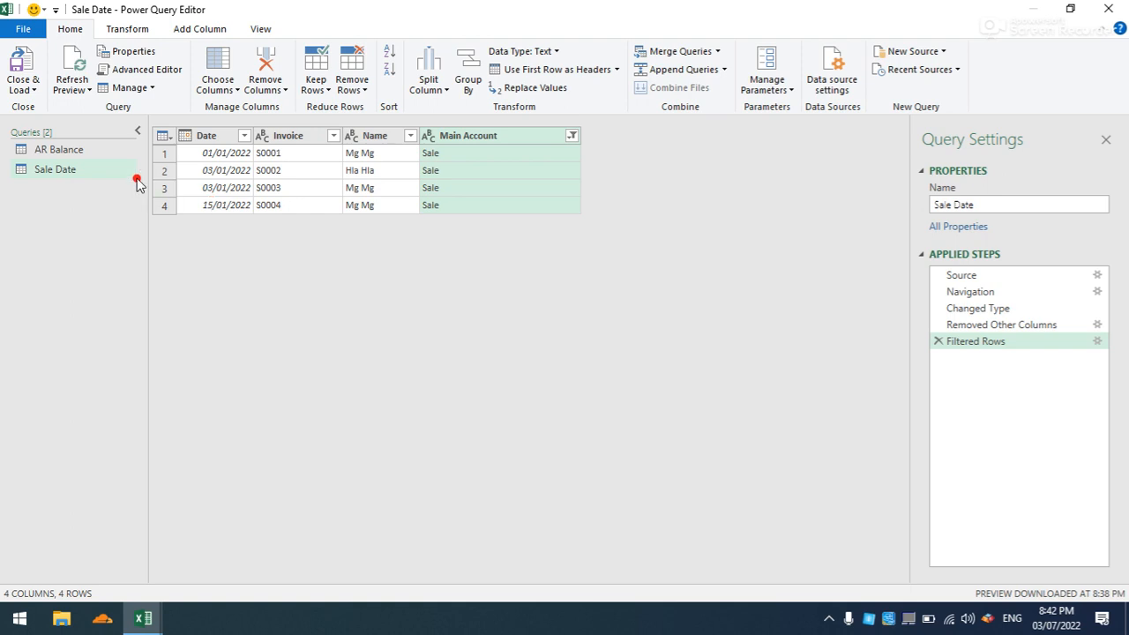
- Merge AR Balance with Sale Date as a new query, matching on Invoice with a Left Outer join
left_click(117, 156)
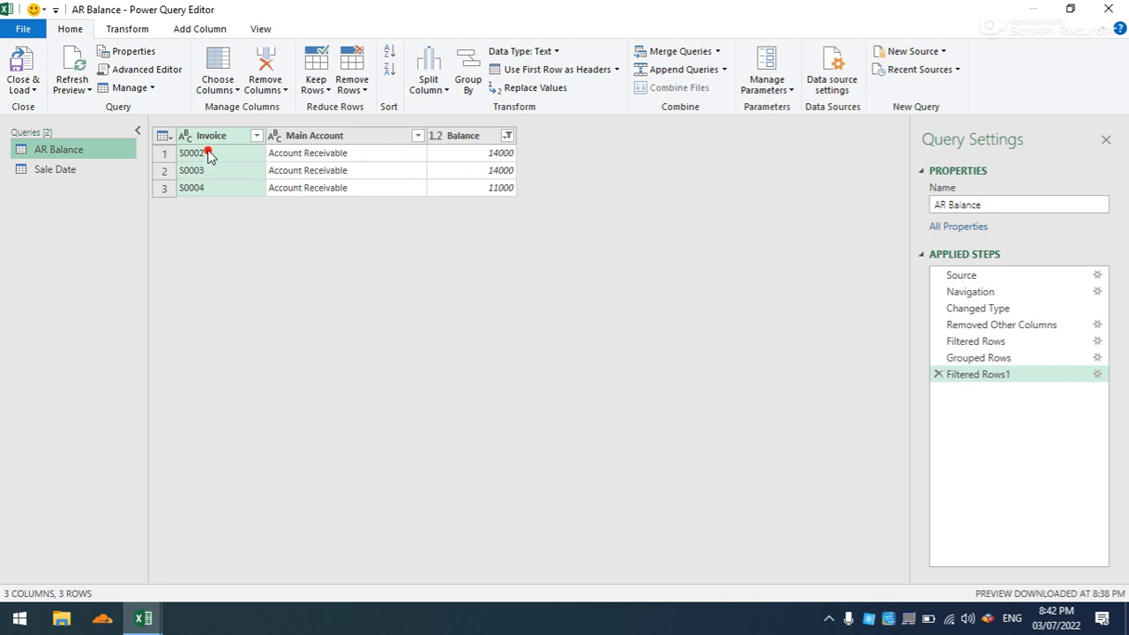
left_click(716, 51)
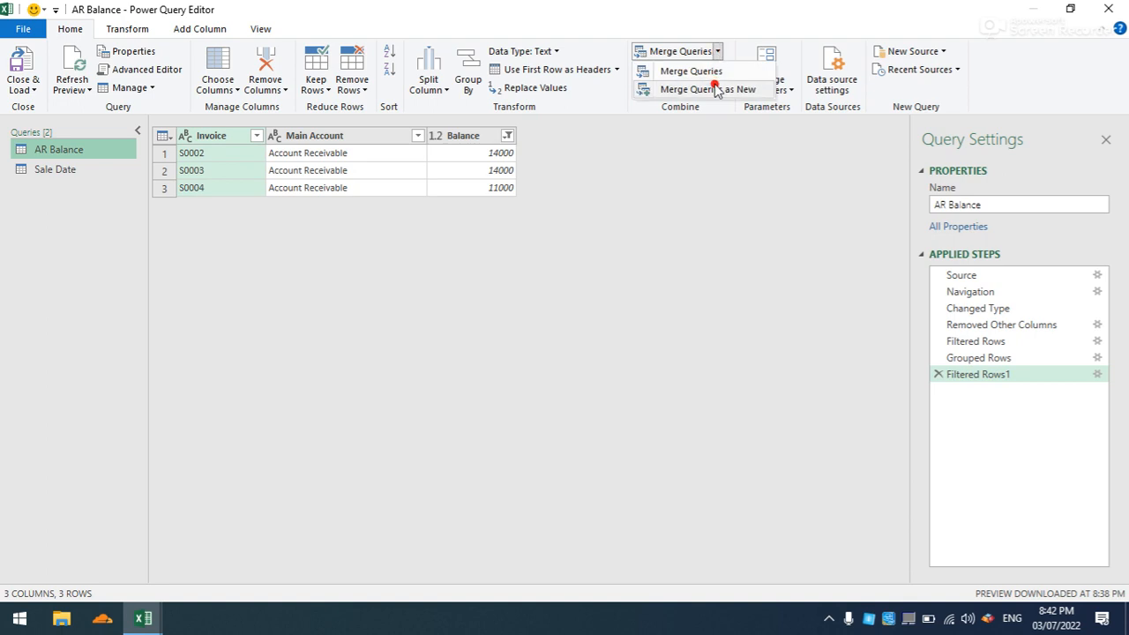
left_click(716, 90)
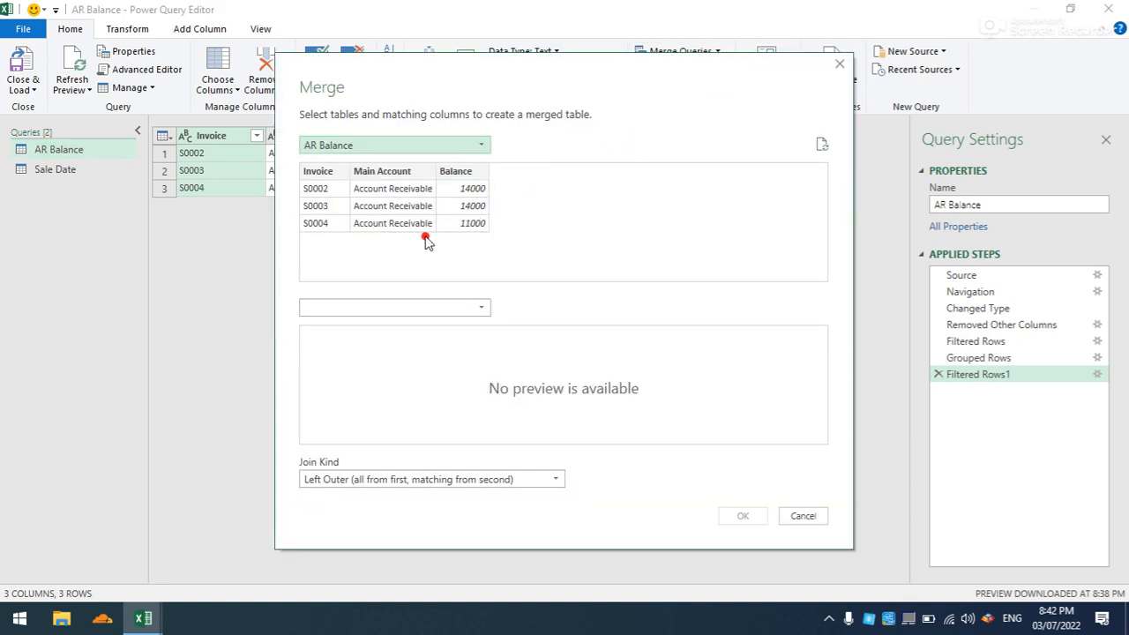
left_click(330, 174)
left_click(478, 304)
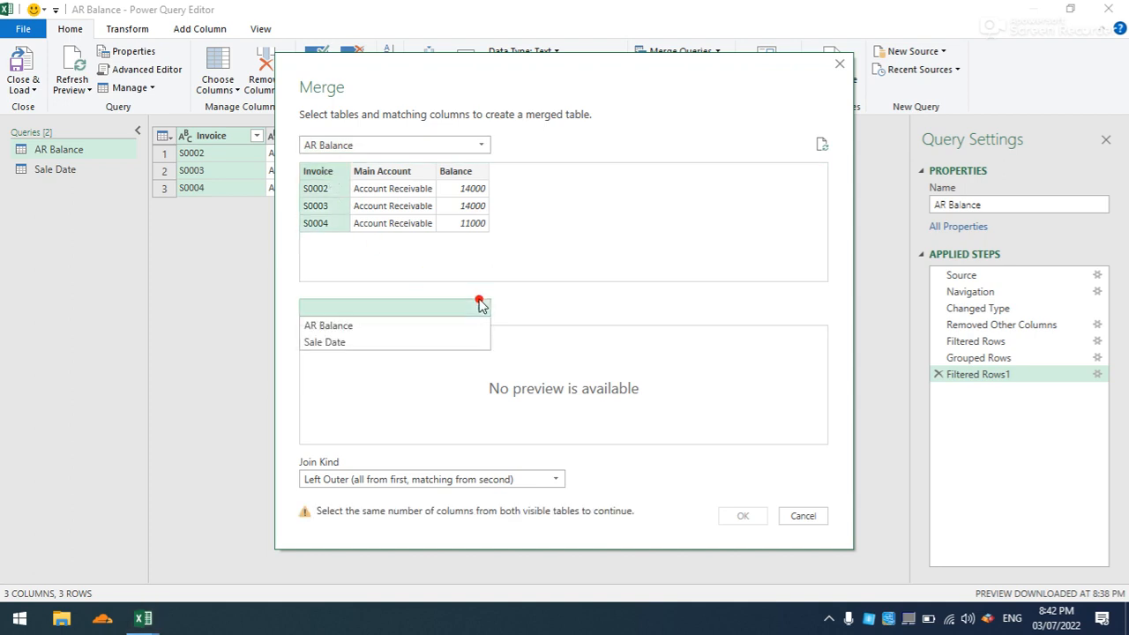
left_click(374, 344)
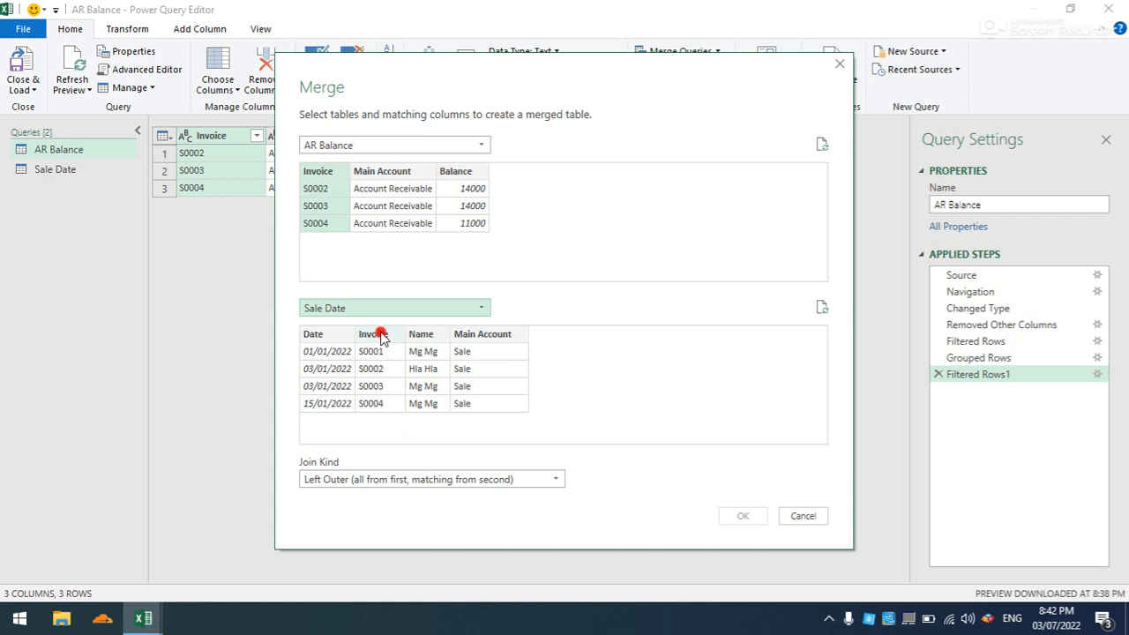
left_click(377, 337)
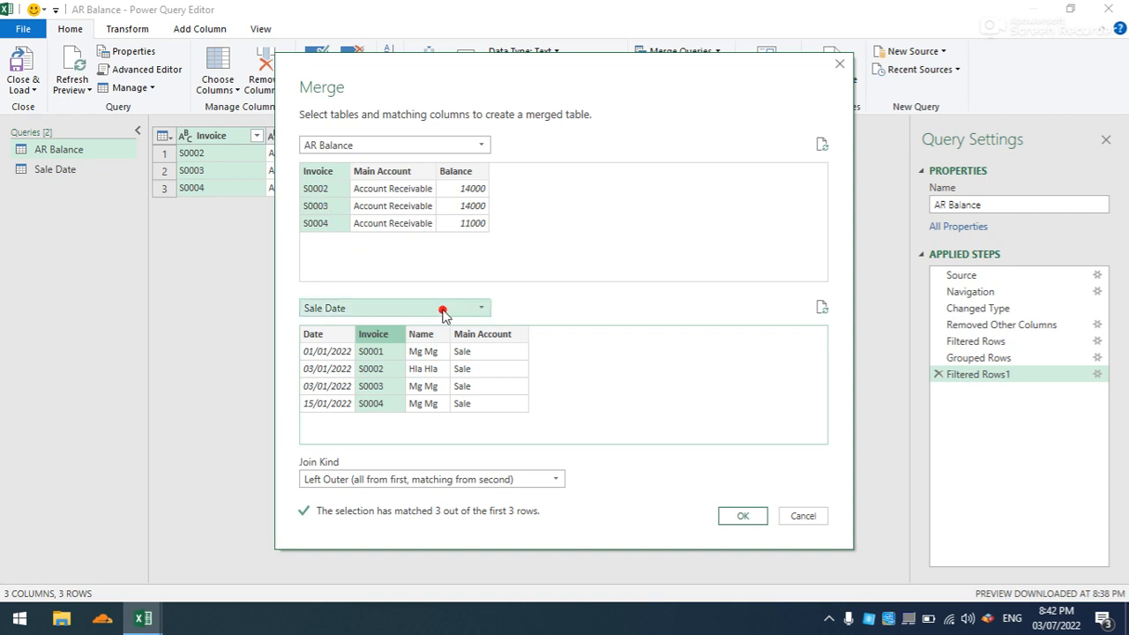
left_click(739, 517)
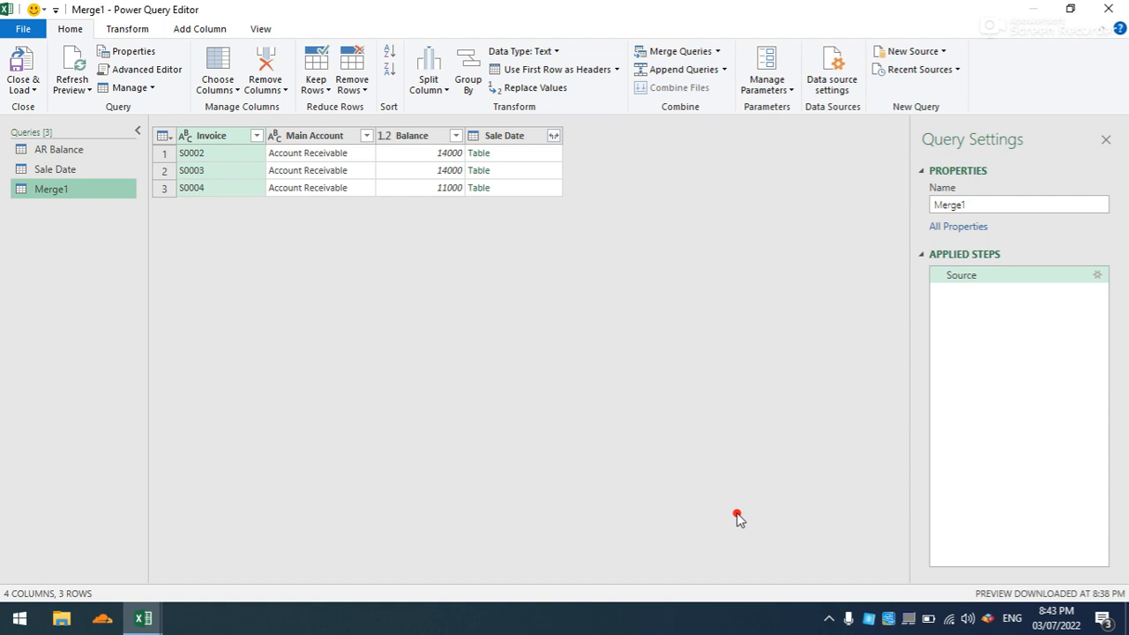
- Expand the merged Sale Date column to only Date and Name, without the original column name as prefix
left_click(553, 136)
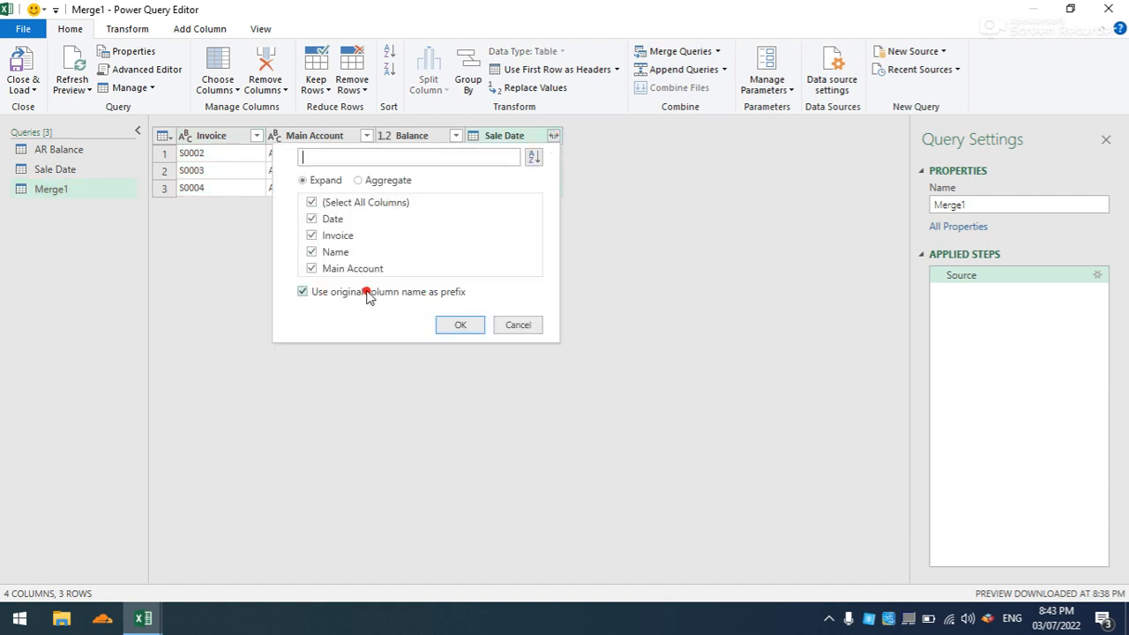
left_click(305, 291)
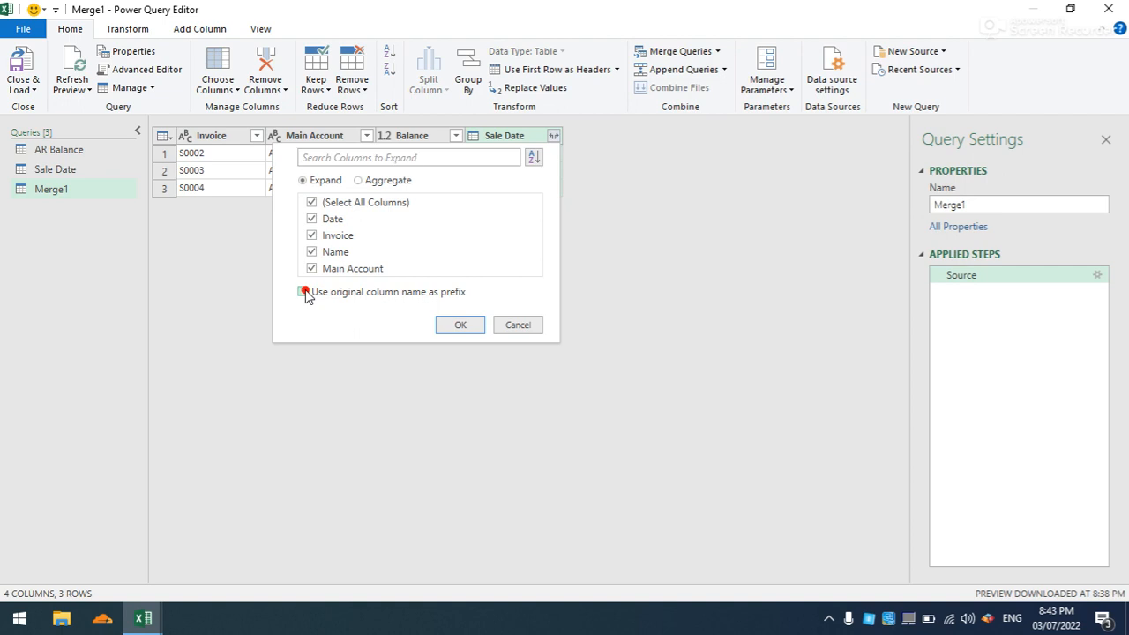
left_click(311, 235)
left_click(313, 269)
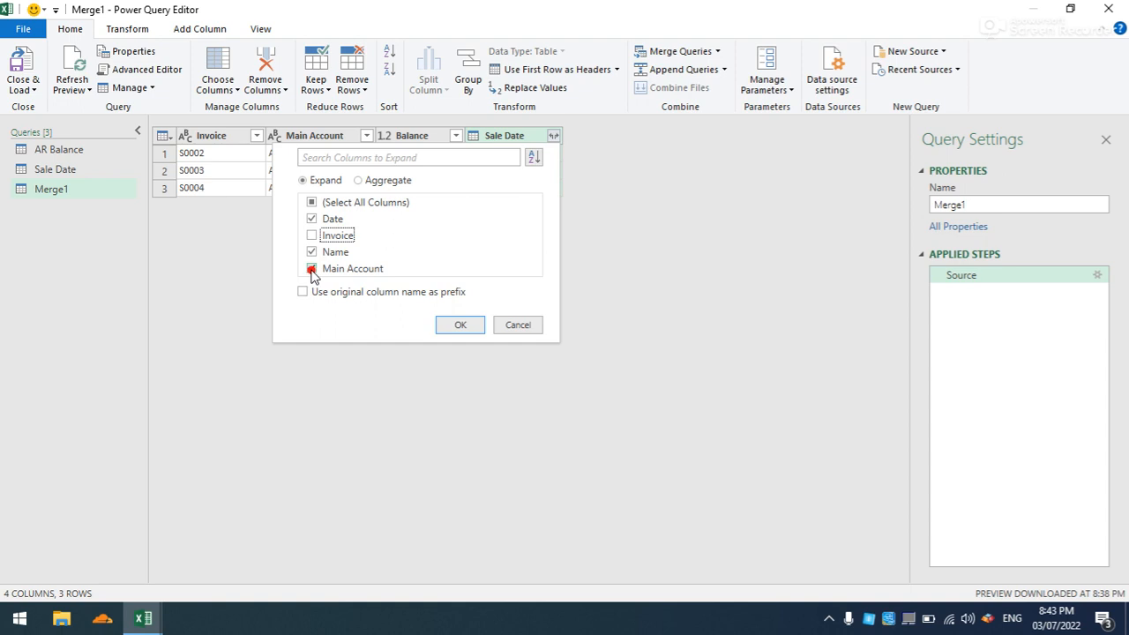
left_click(310, 270)
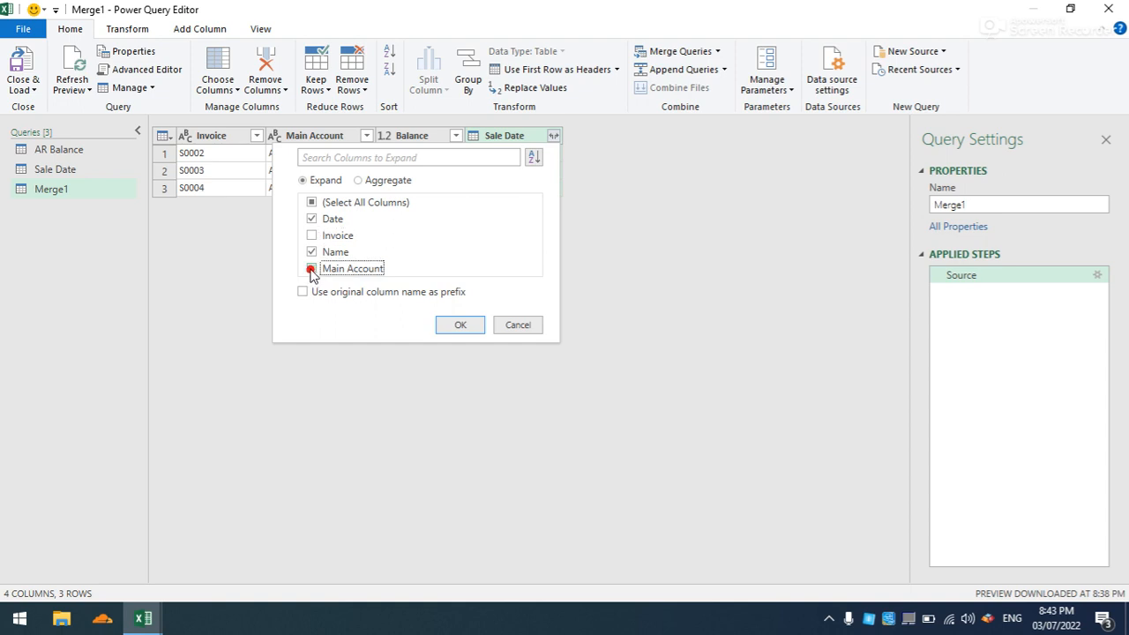
left_click(451, 327)
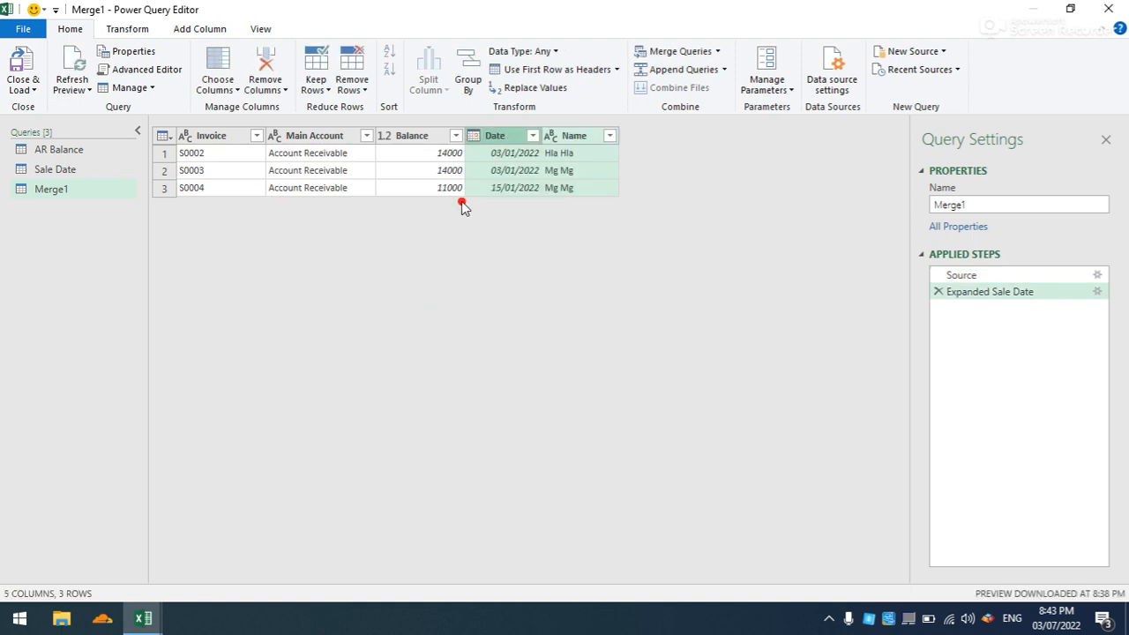
- Move the Date and Name columns before Invoice and remove the Main Account column from the merged query
left_click_drag(494, 141, 233, 135)
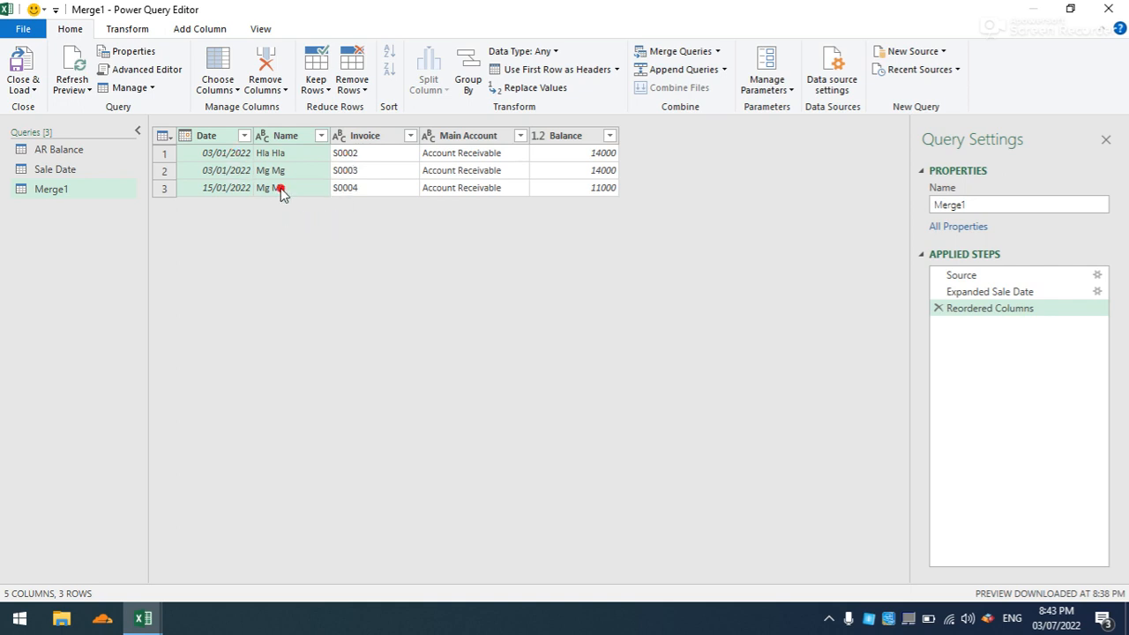
left_click(437, 137)
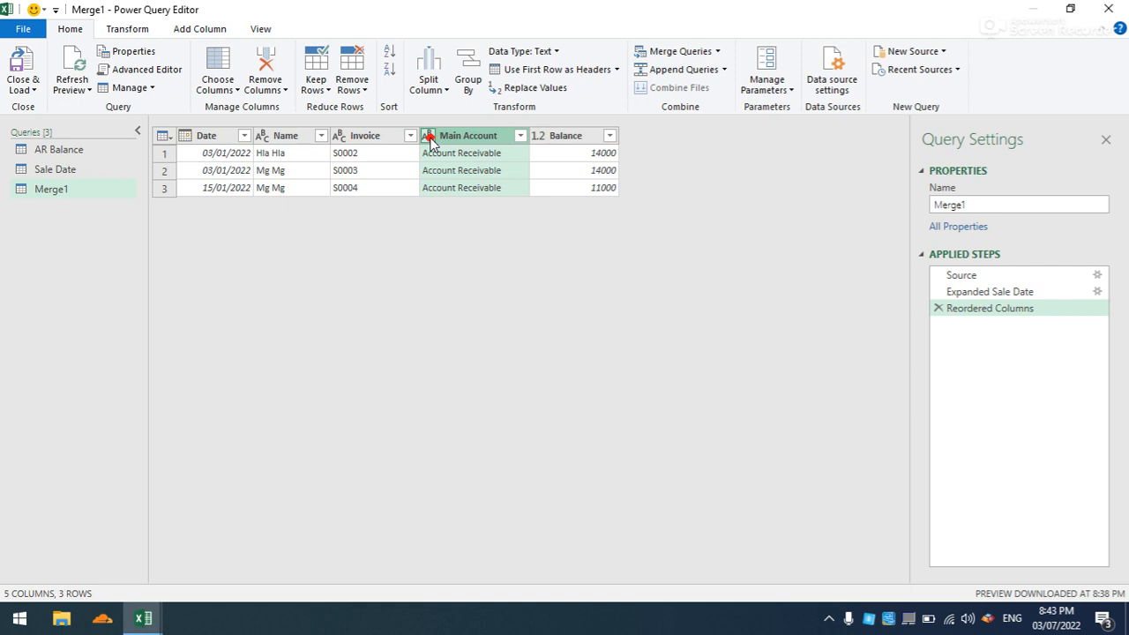
key("Delete")
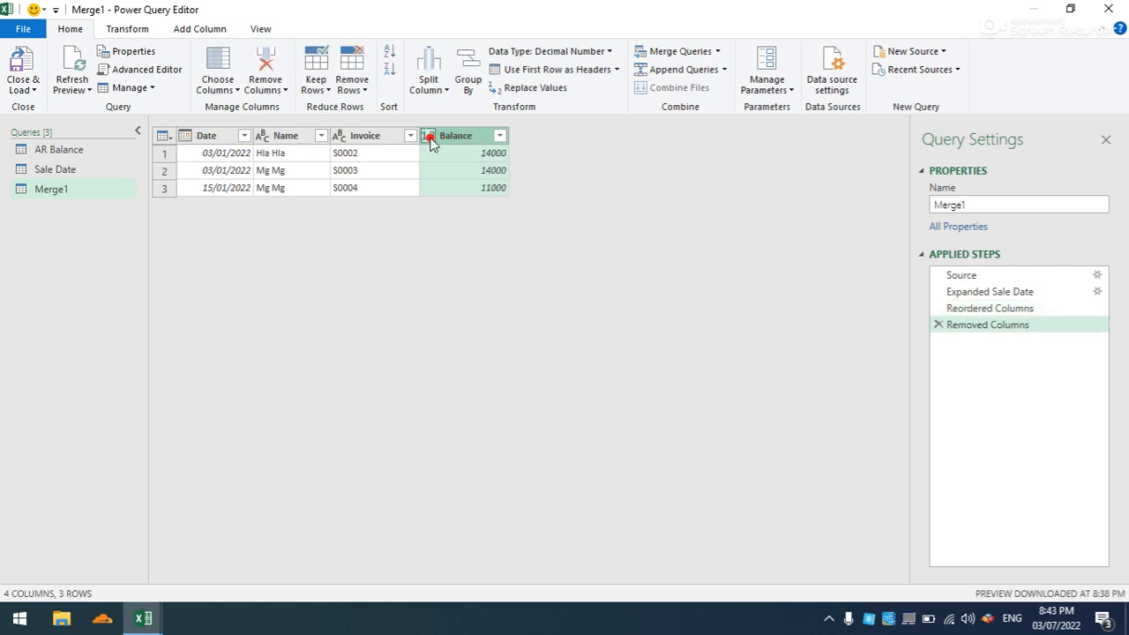
- Add an Age column calculated from the Date column of the merged query
left_click(227, 136)
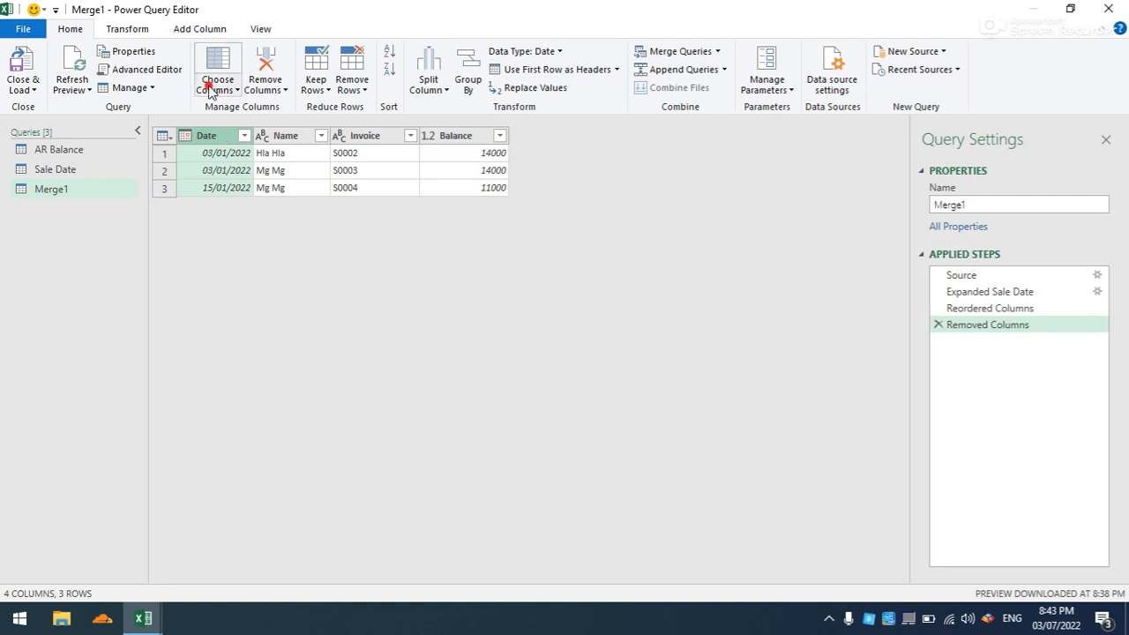
left_click(211, 31)
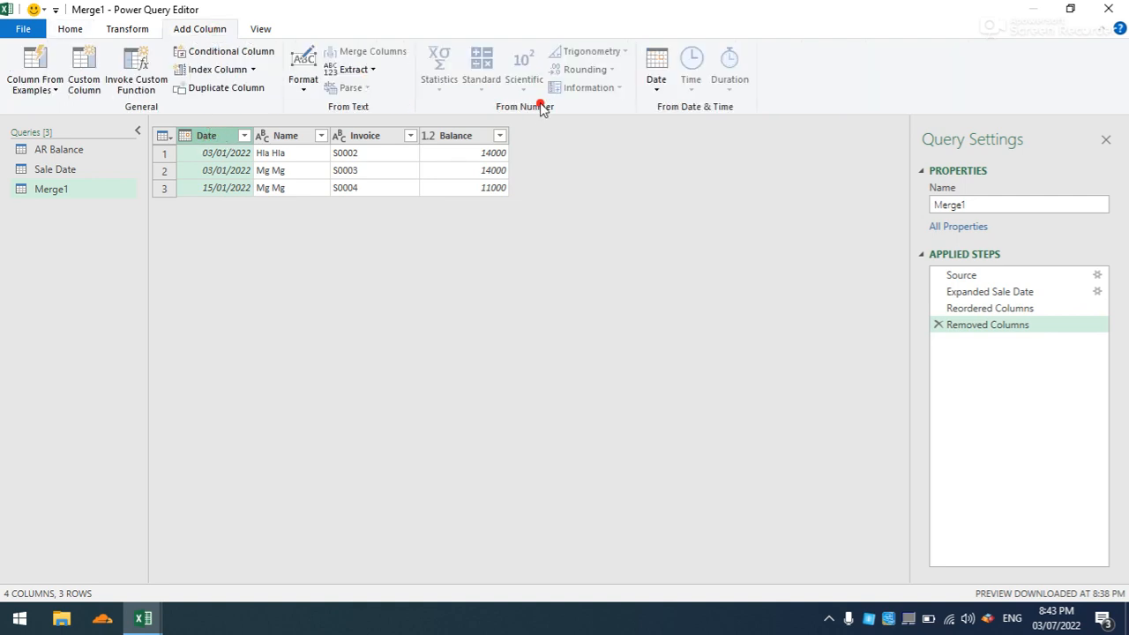
left_click(653, 83)
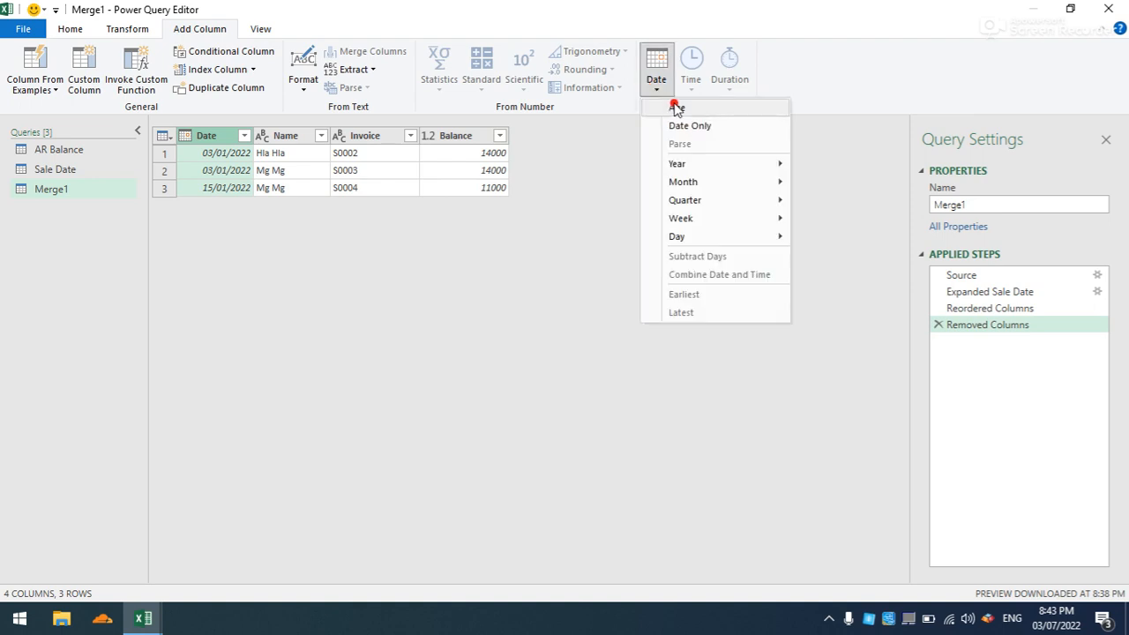
left_click(672, 107)
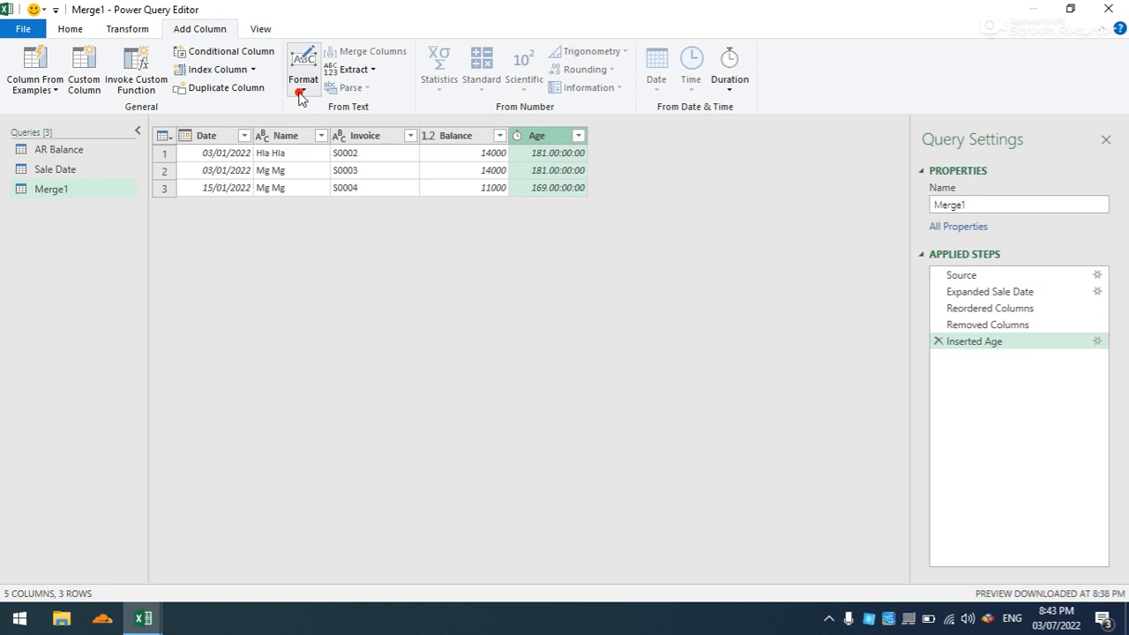
- Change the Age column's data type to Whole Number
left_click(122, 30)
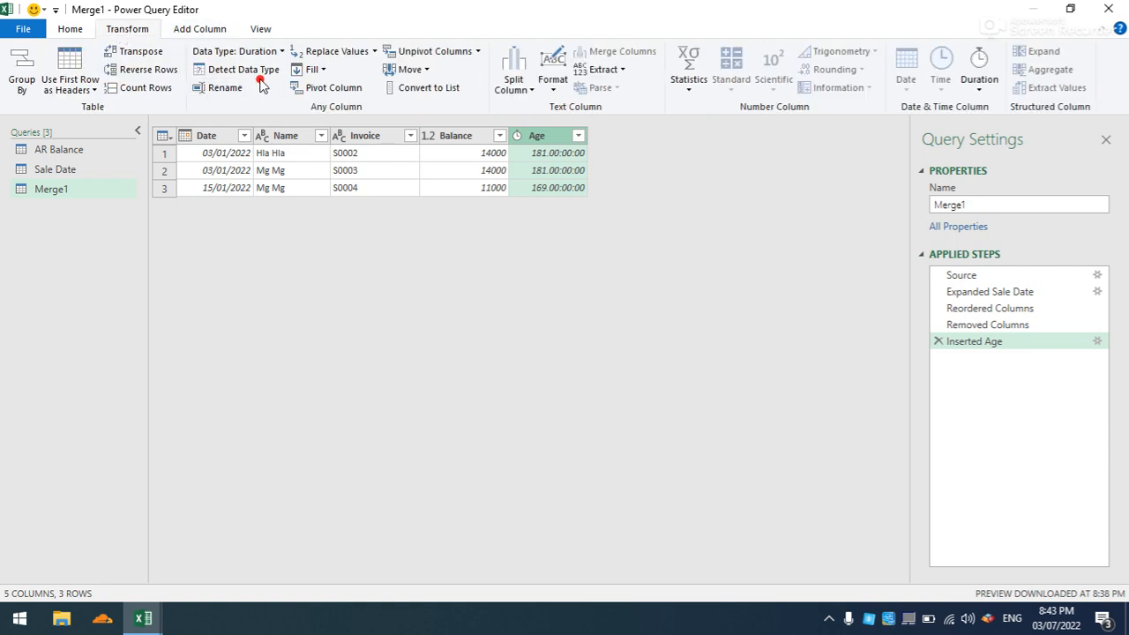
left_click(271, 51)
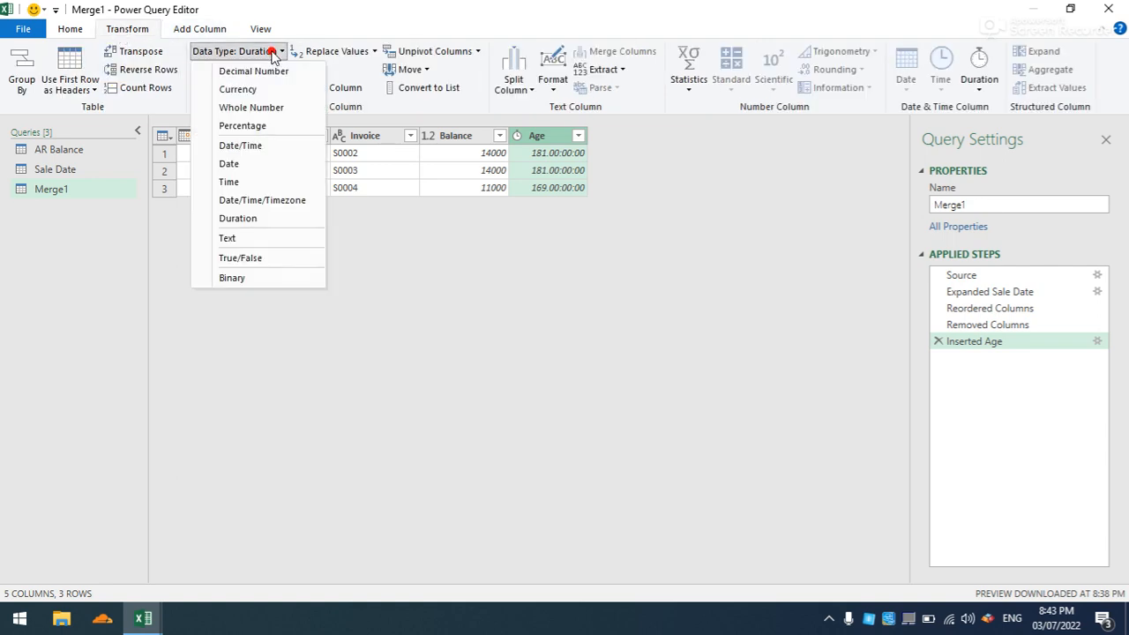
left_click(254, 106)
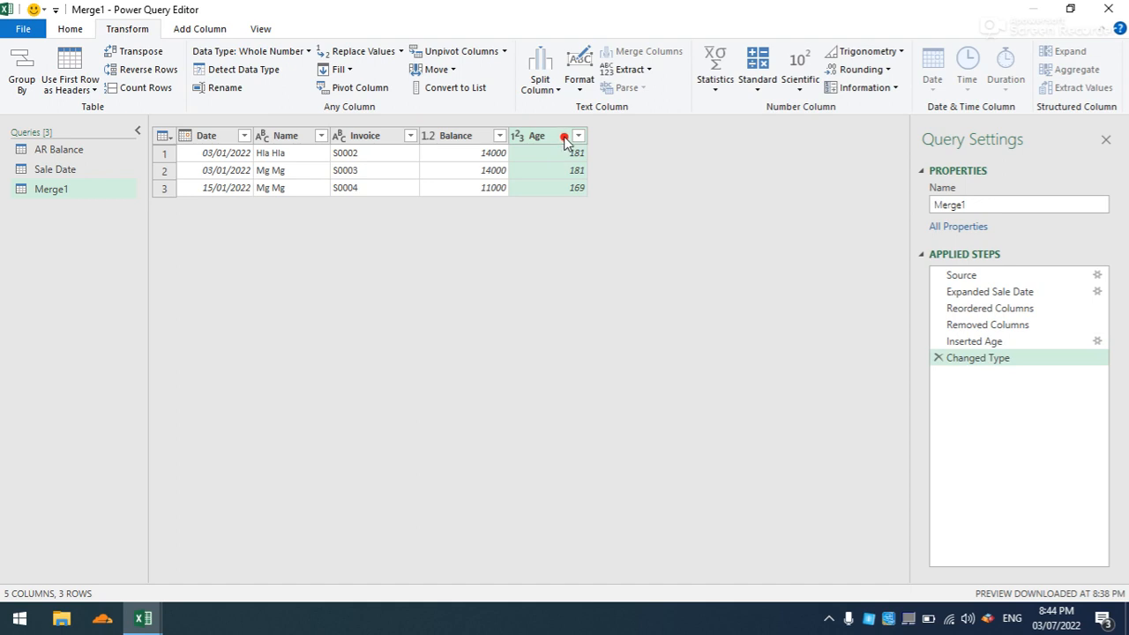
- Start a conditional column in the merged query and name it Debtor Aging
left_click(176, 31)
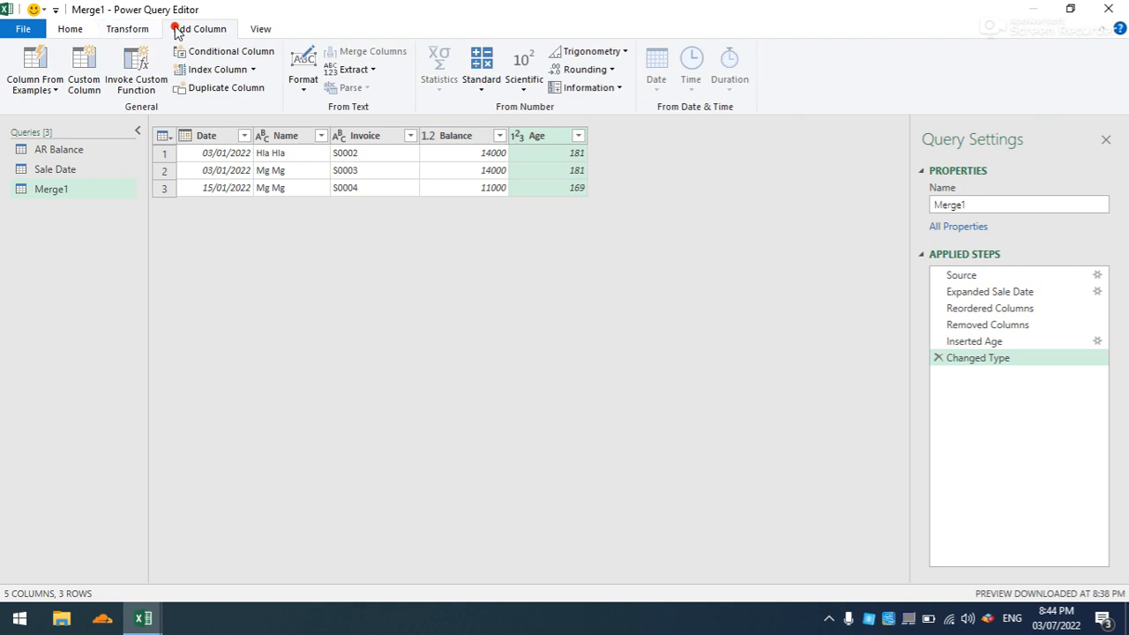
left_click(245, 53)
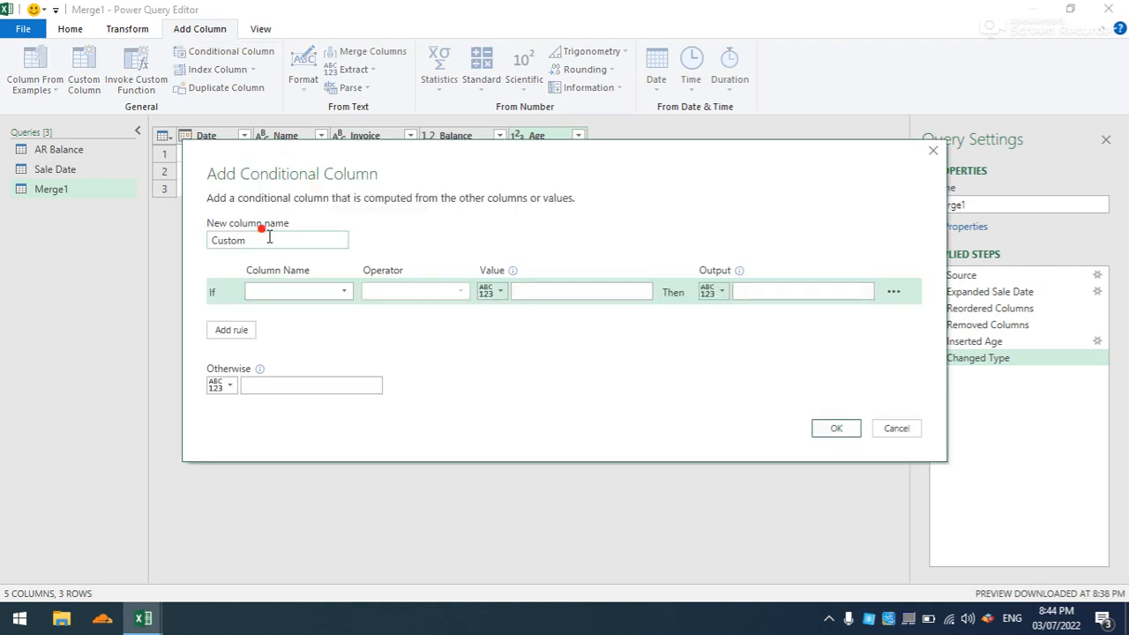
key("BackSpace")
key("BackSpace")
key("BackSpace")
key("BackSpace")
key("BackSpace")
type("Debtor Age")
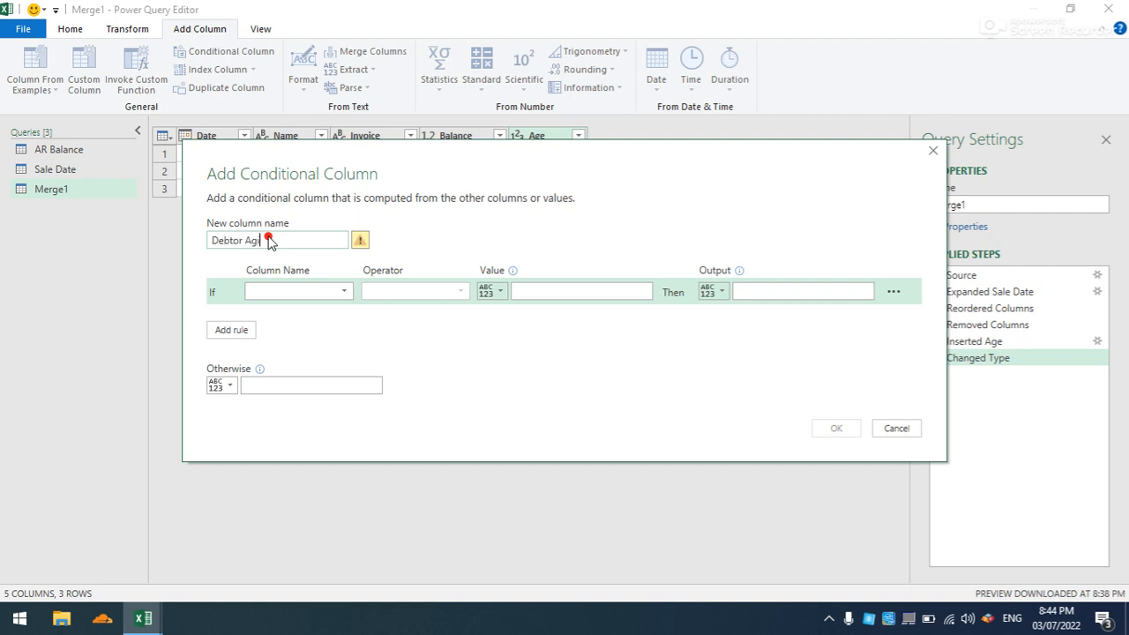
type("ng")
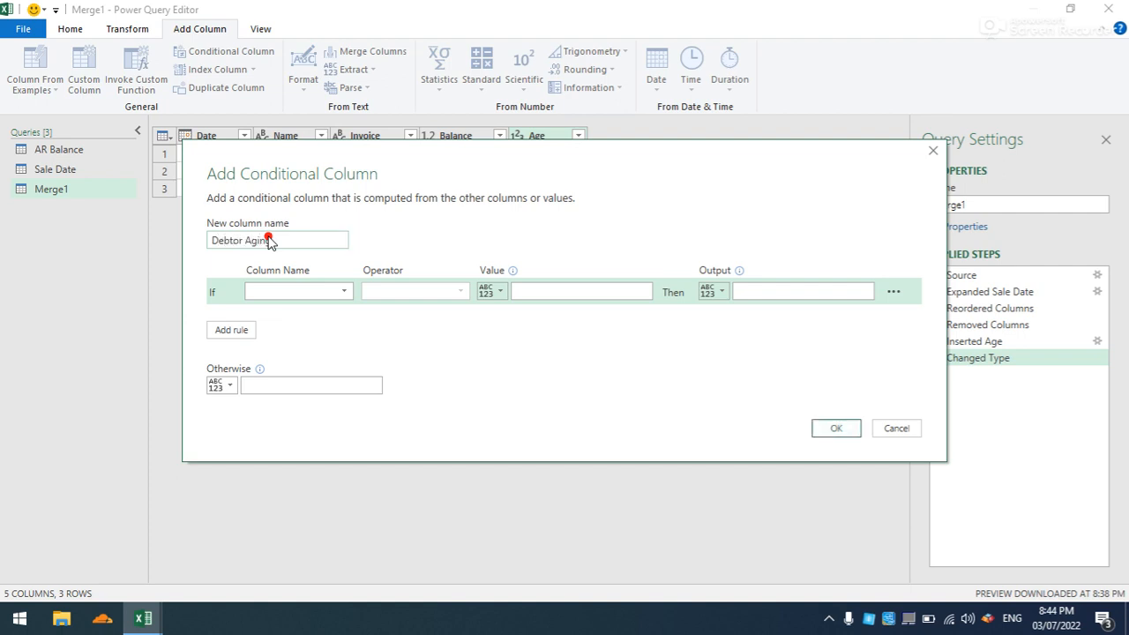
- Set the first Debtor Aging rule to output "No Due" when Age is less than 30
left_click(344, 291)
left_click(282, 375)
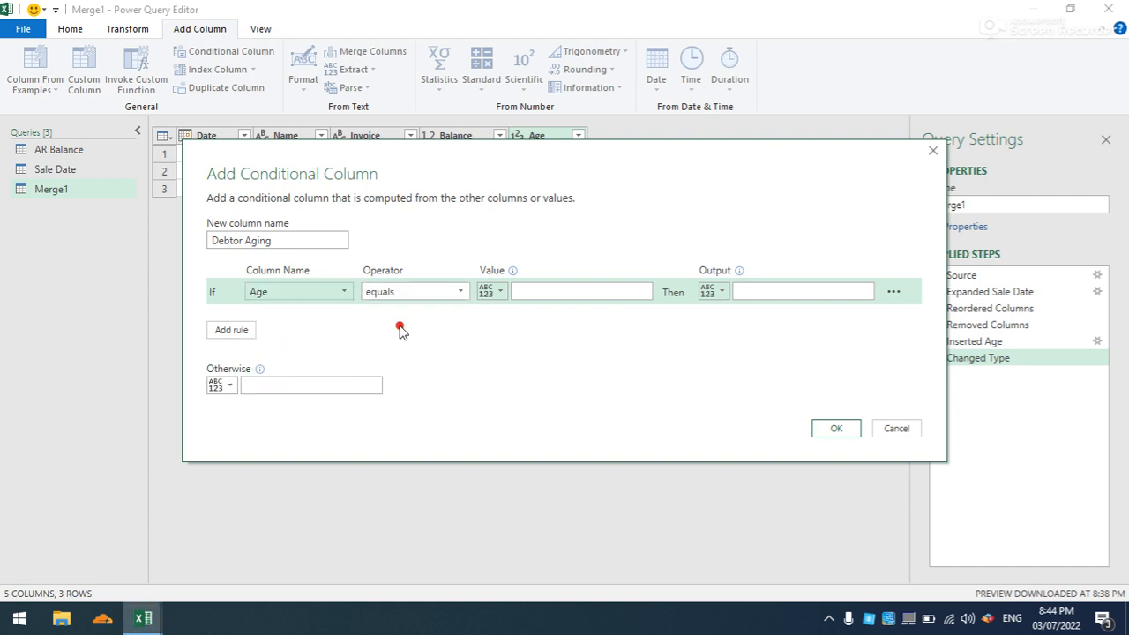
left_click(457, 295)
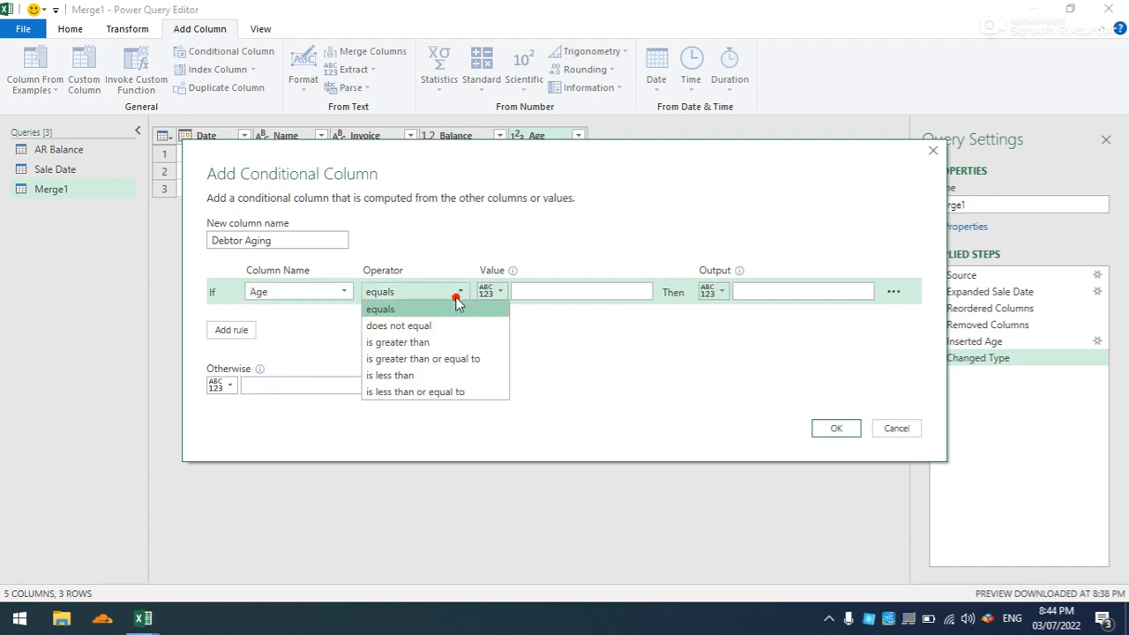
left_click(426, 376)
left_click(556, 291)
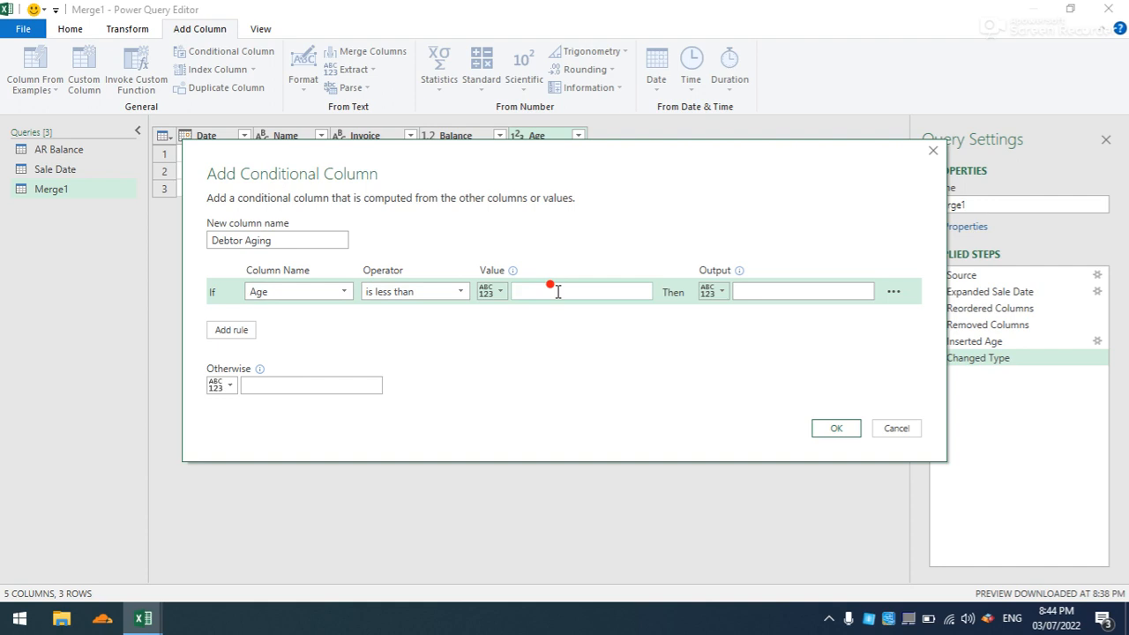
type("4")
type("30")
left_click(767, 290)
type("M")
key("BackSpace")
type("Nod")
key("BackSpace")
type("Due")
- Add an Else If rule that outputs "1-30 Days" when Age is less than or equal to 30
left_click(250, 330)
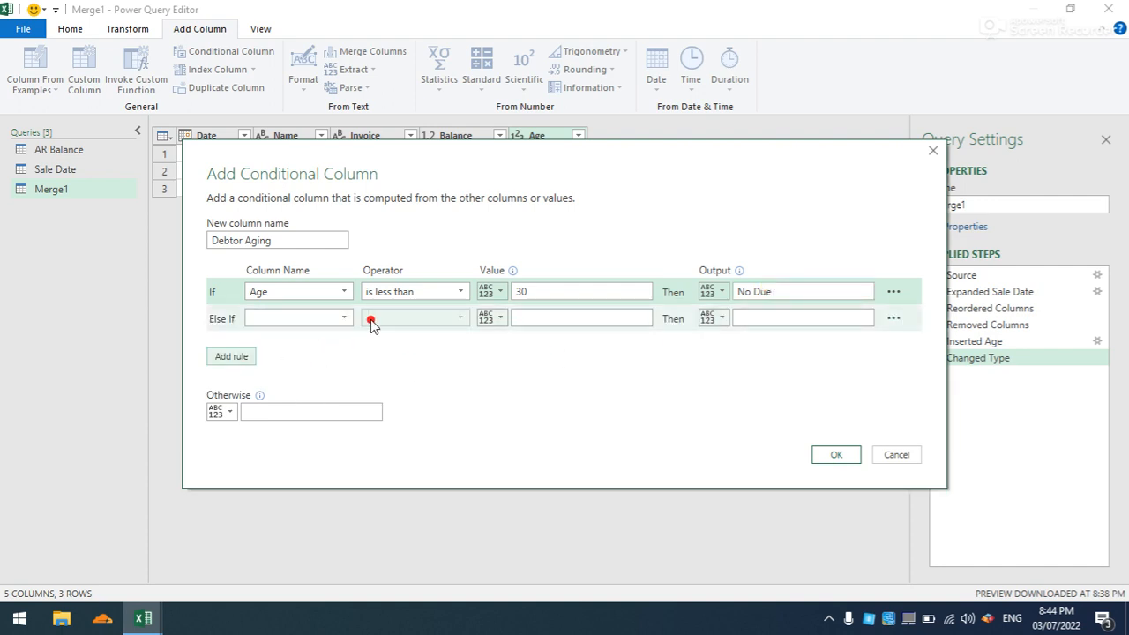
left_click(338, 321)
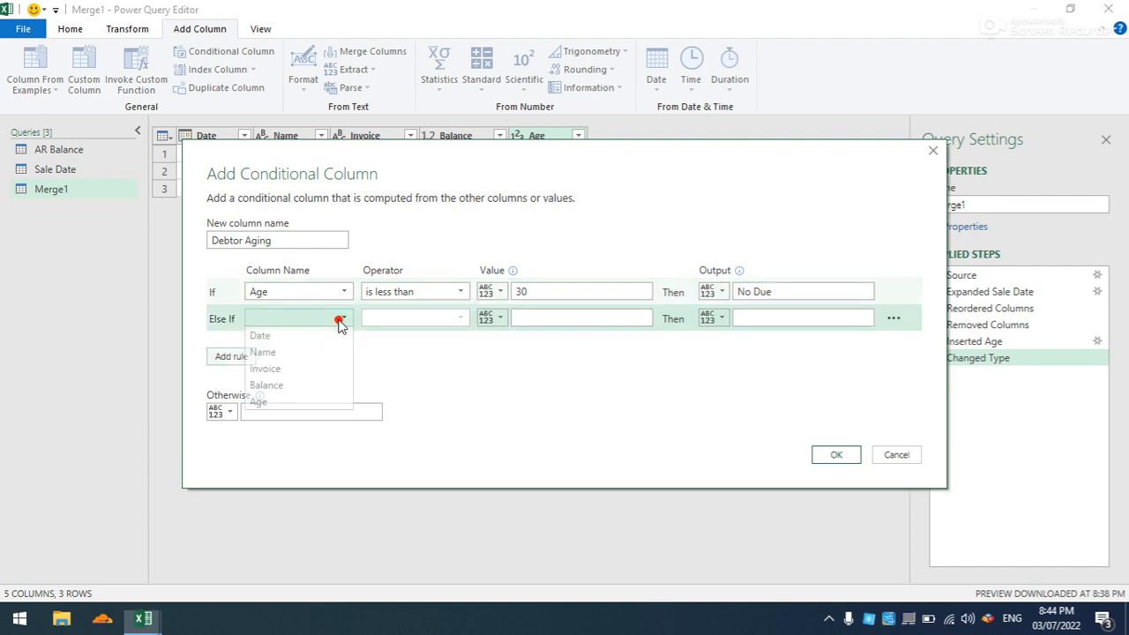
left_click(297, 399)
left_click(456, 320)
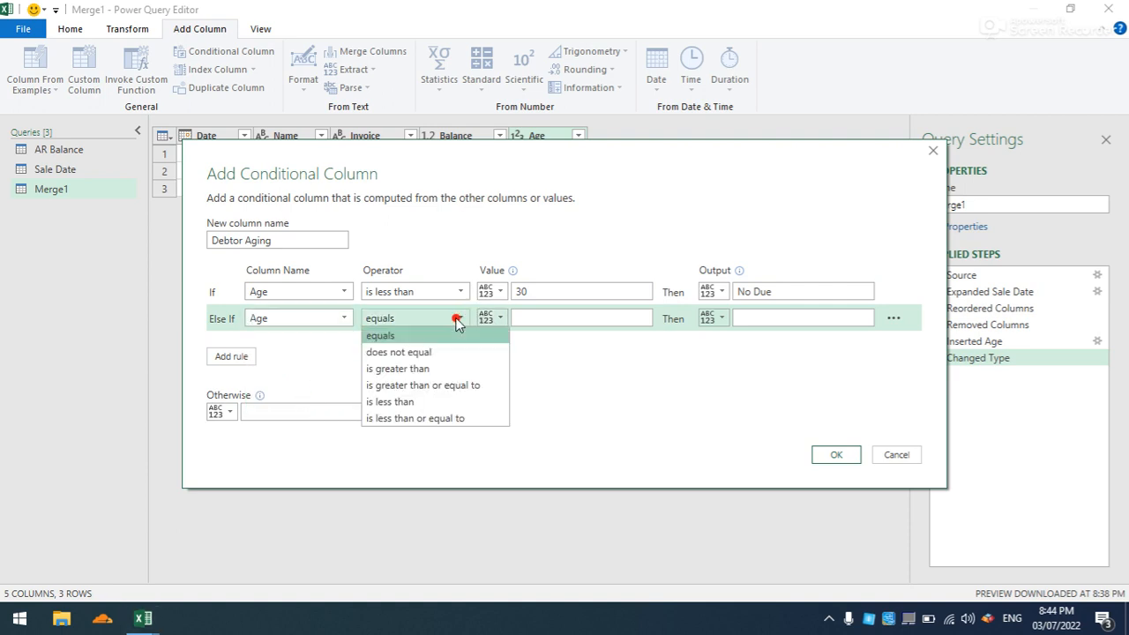
left_click(437, 418)
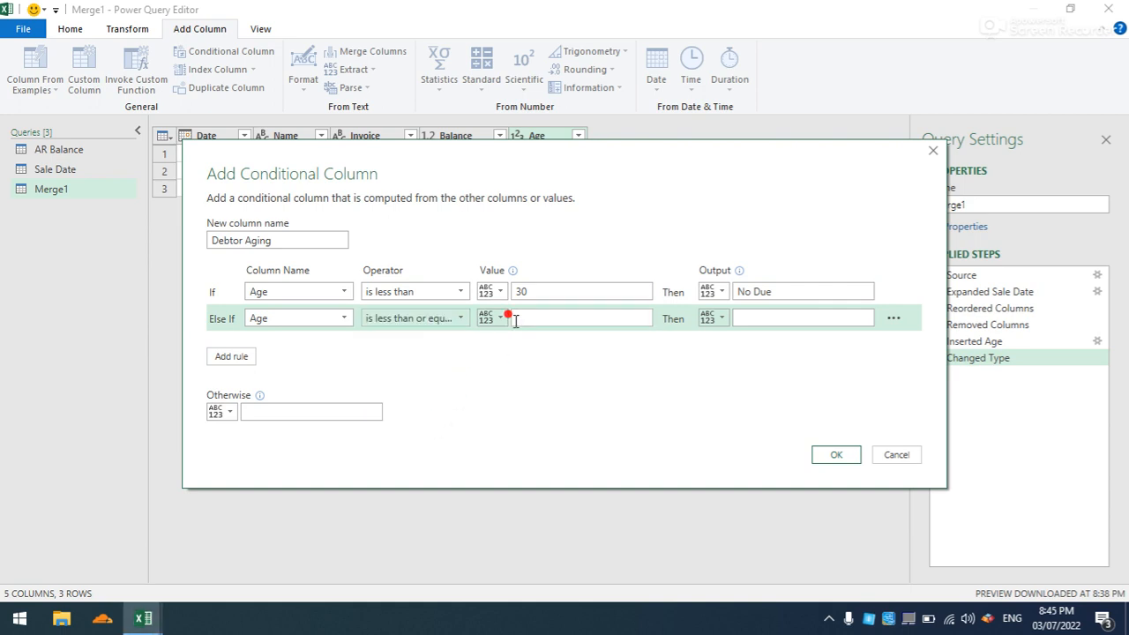
left_click(560, 316)
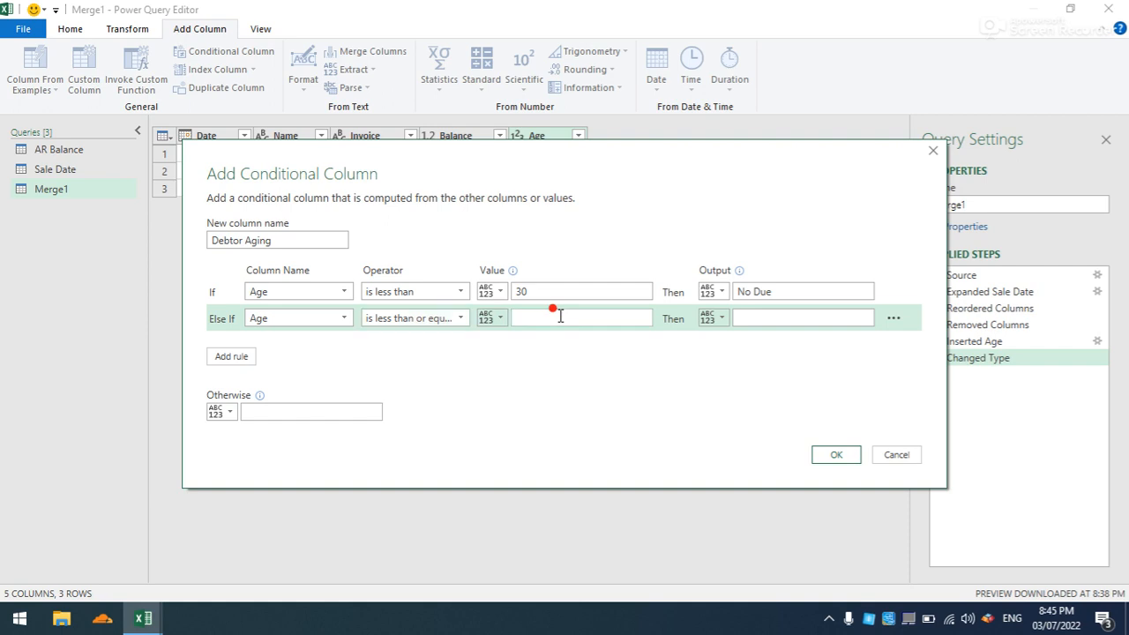
type("30")
left_click(764, 318)
key("BackSpace")
type("1")
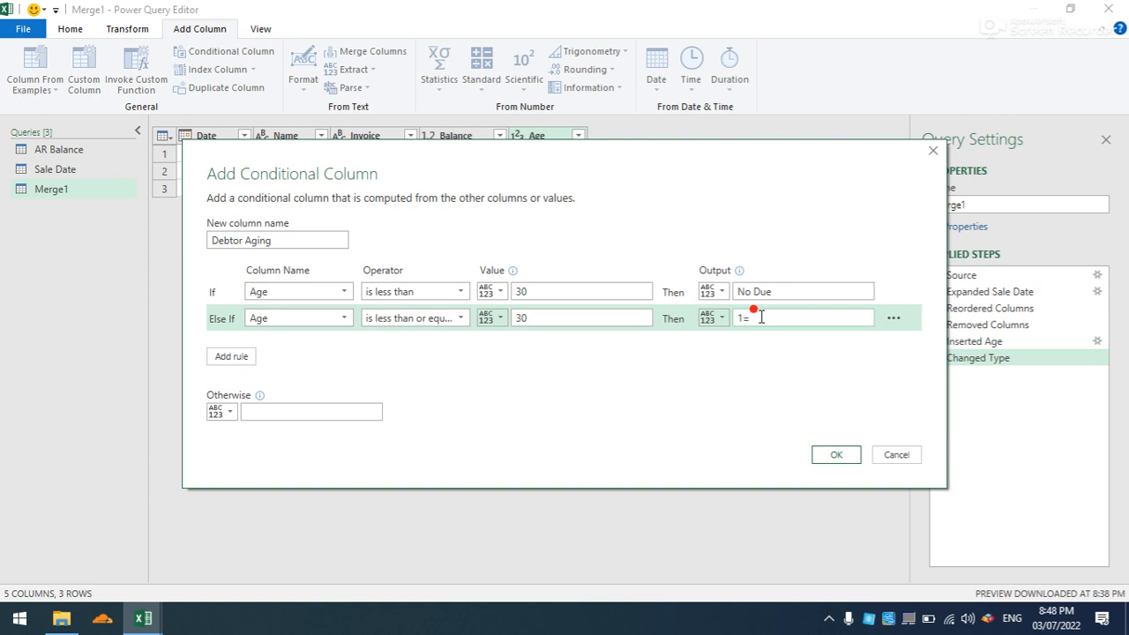
type("-30 Days")
- Add an Else If rule that outputs "30-60 Days" when Age is less than or equal to 60
left_click(231, 355)
left_click(323, 346)
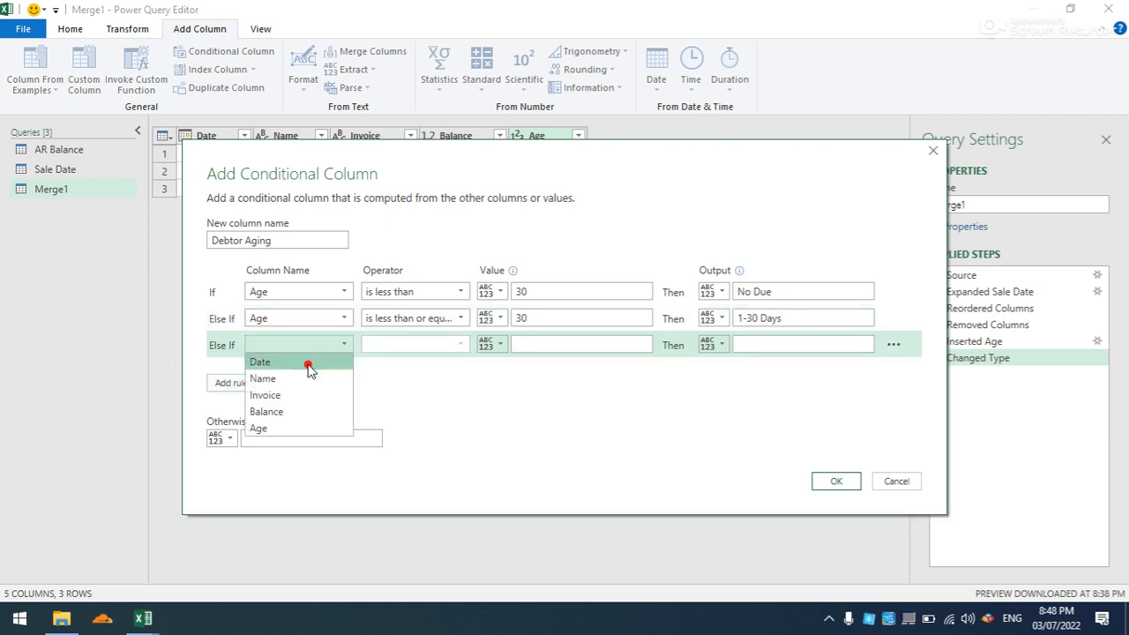
left_click(263, 425)
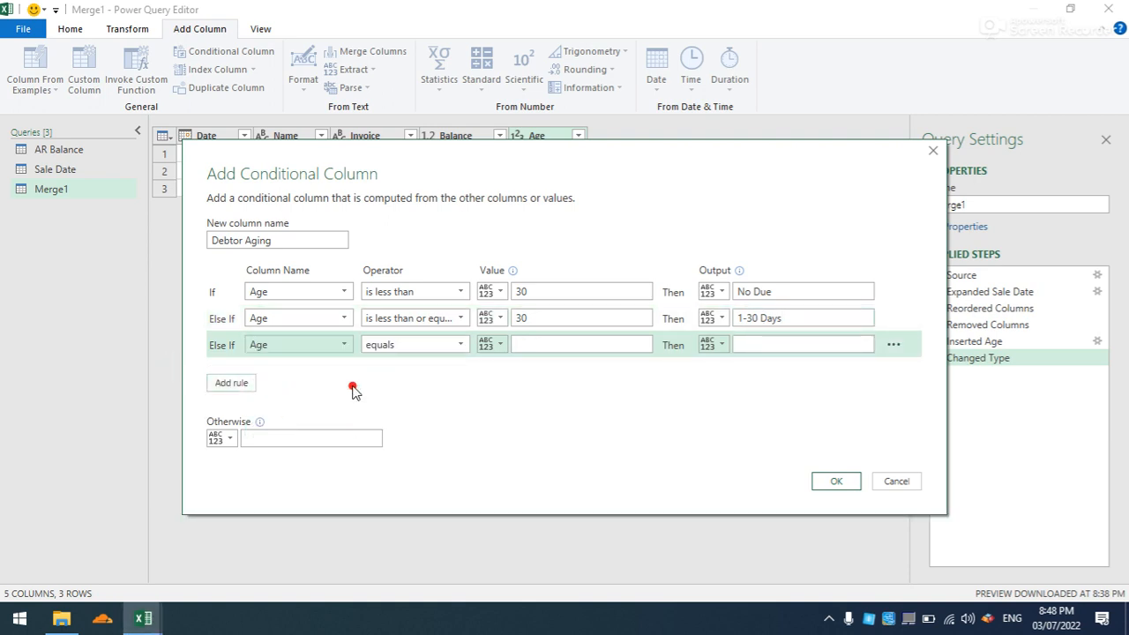
left_click(459, 347)
left_click(421, 444)
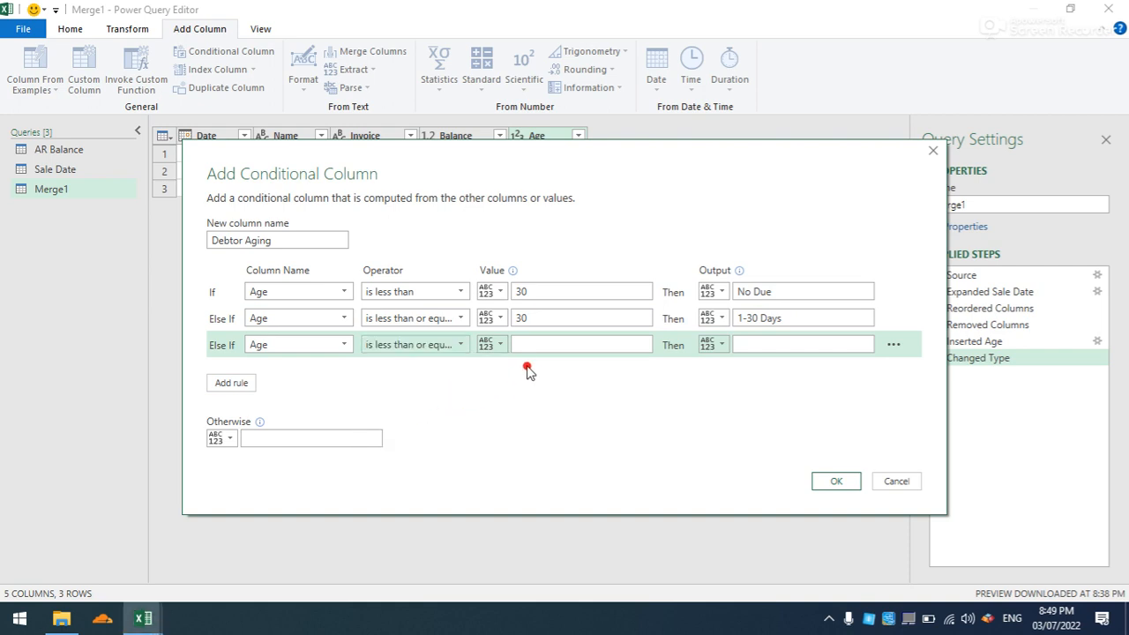
left_click(538, 345)
type("60")
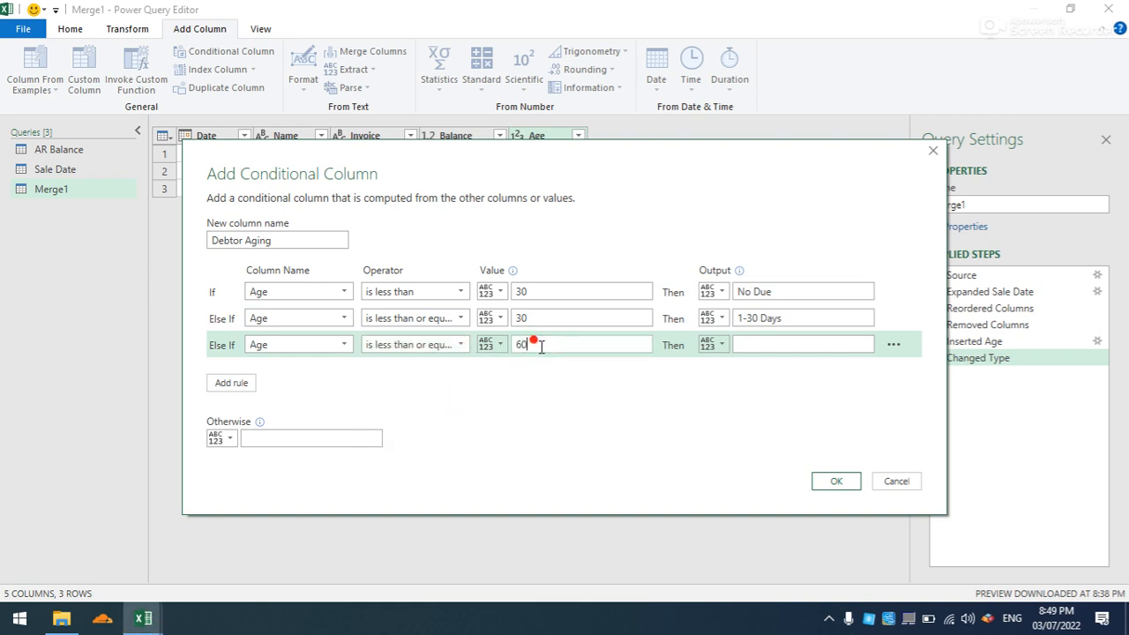
left_click(749, 345)
type("30-60 Days")
- Add an Else If rule that outputs "60-90 Days" when Age is less than or equal to 90
left_click(226, 388)
left_click(344, 370)
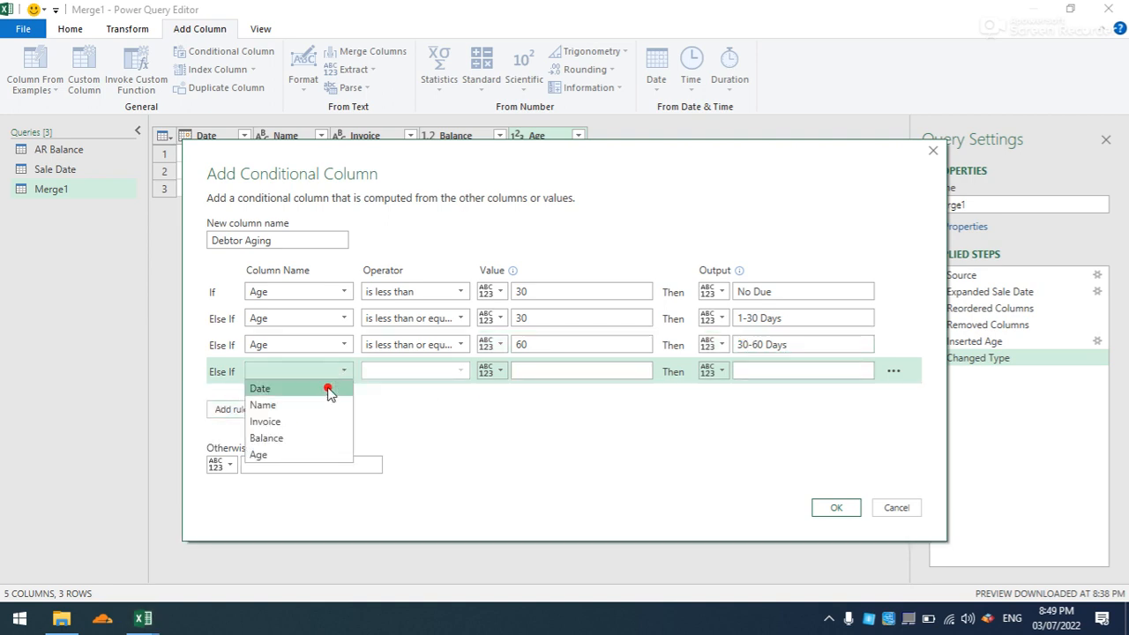
left_click(295, 454)
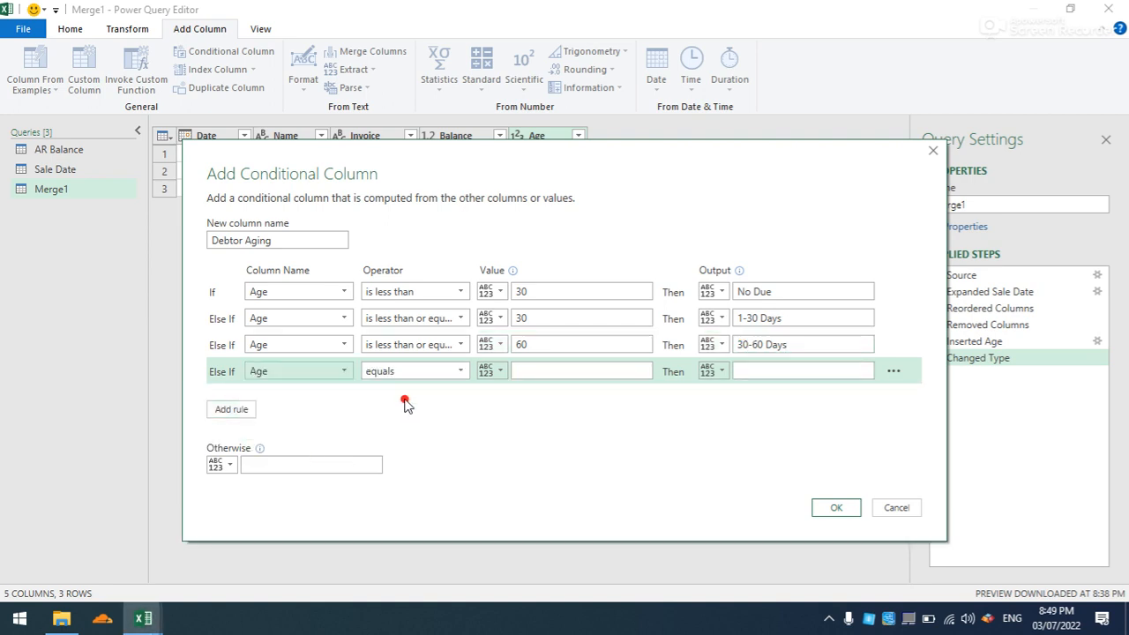
left_click(460, 372)
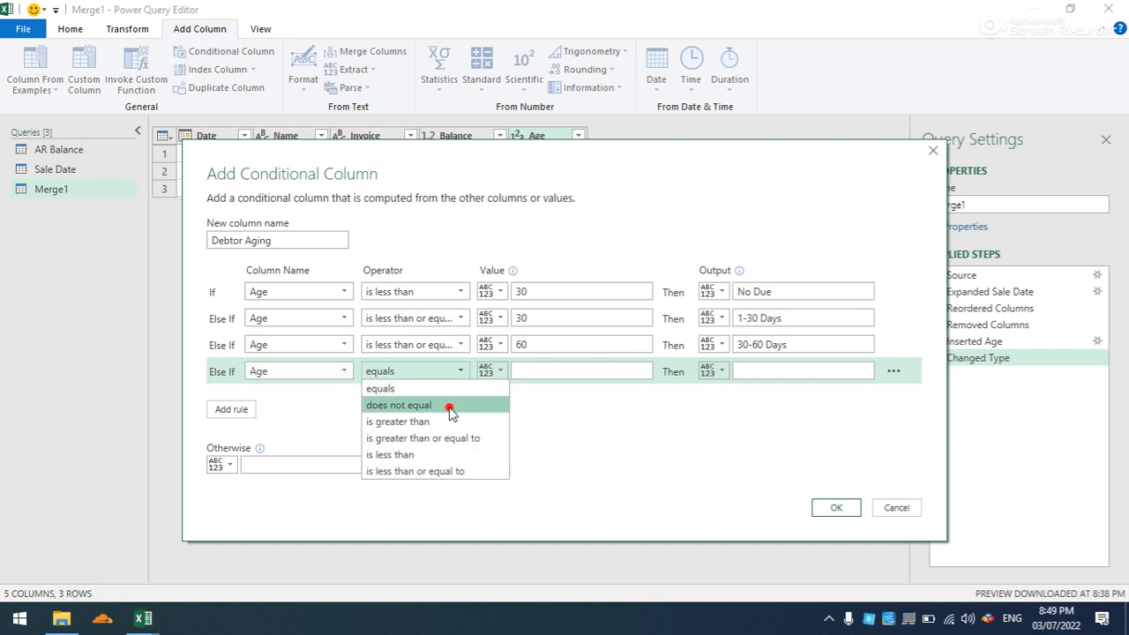
left_click(437, 471)
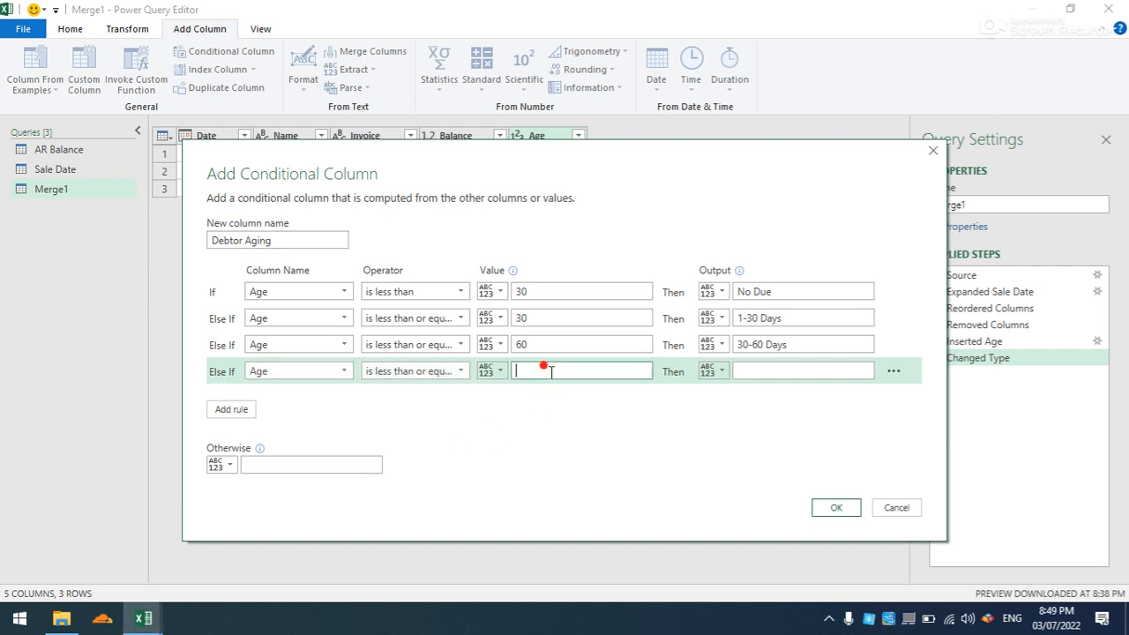
left_click(543, 369)
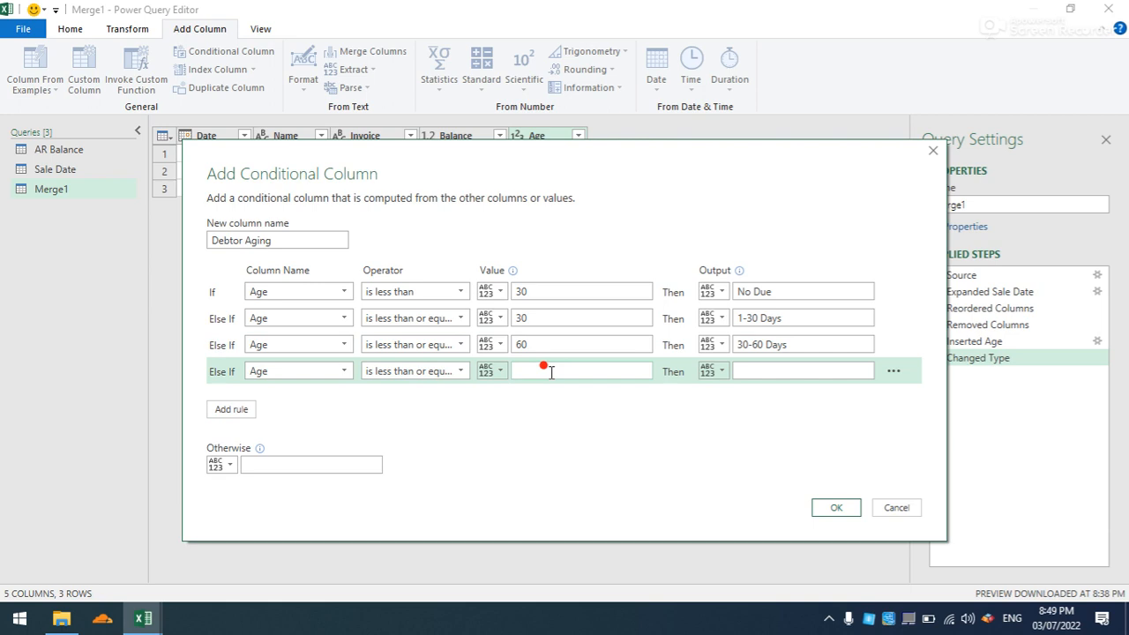
left_click(744, 370)
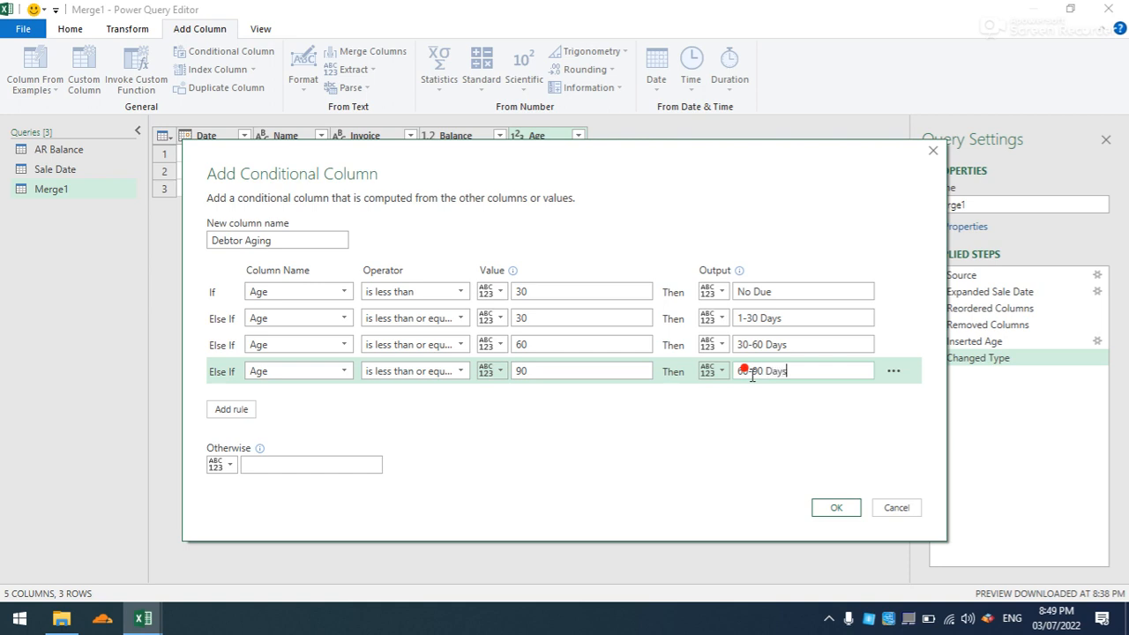
- Add an Else If rule that outputs "90-120 Days" when Age is less than or equal to 120
left_click(231, 410)
left_click(330, 398)
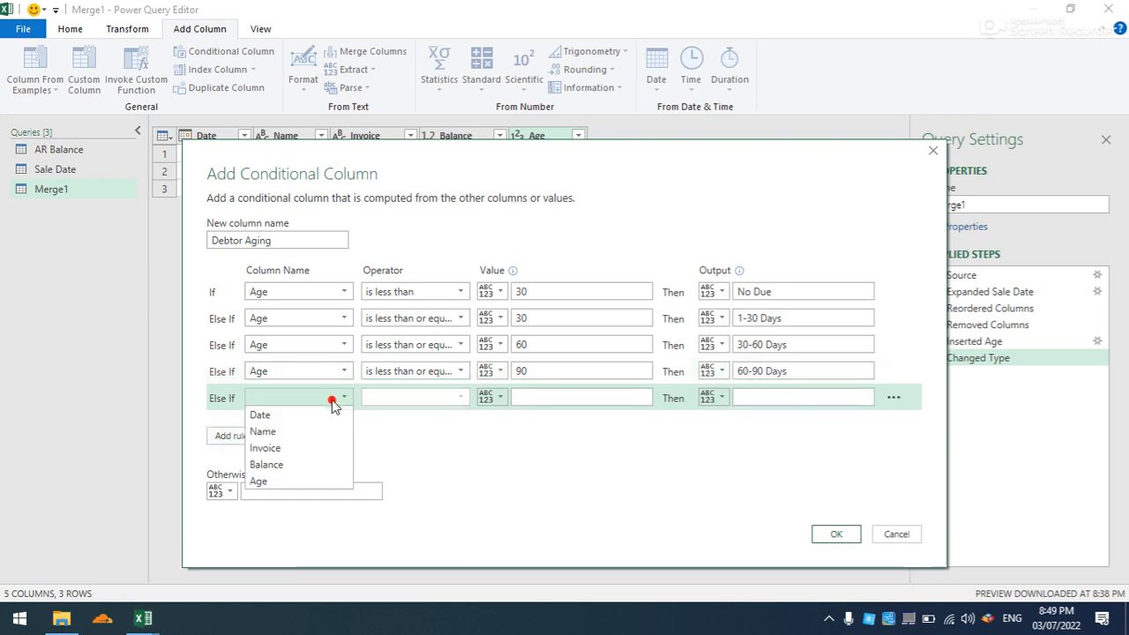
left_click(307, 479)
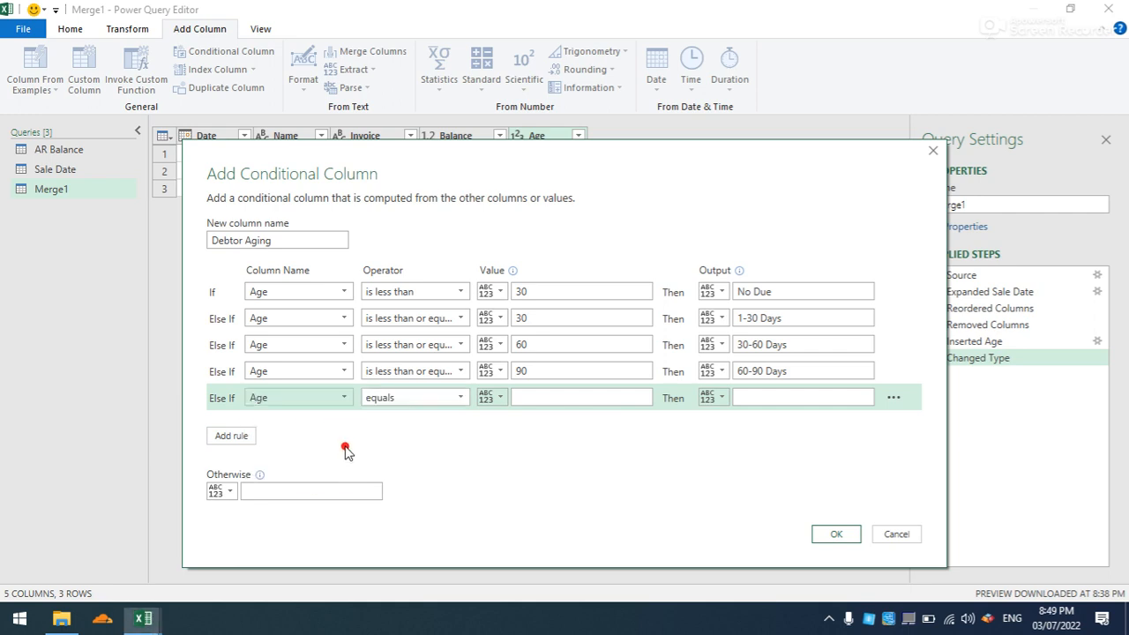
left_click(462, 397)
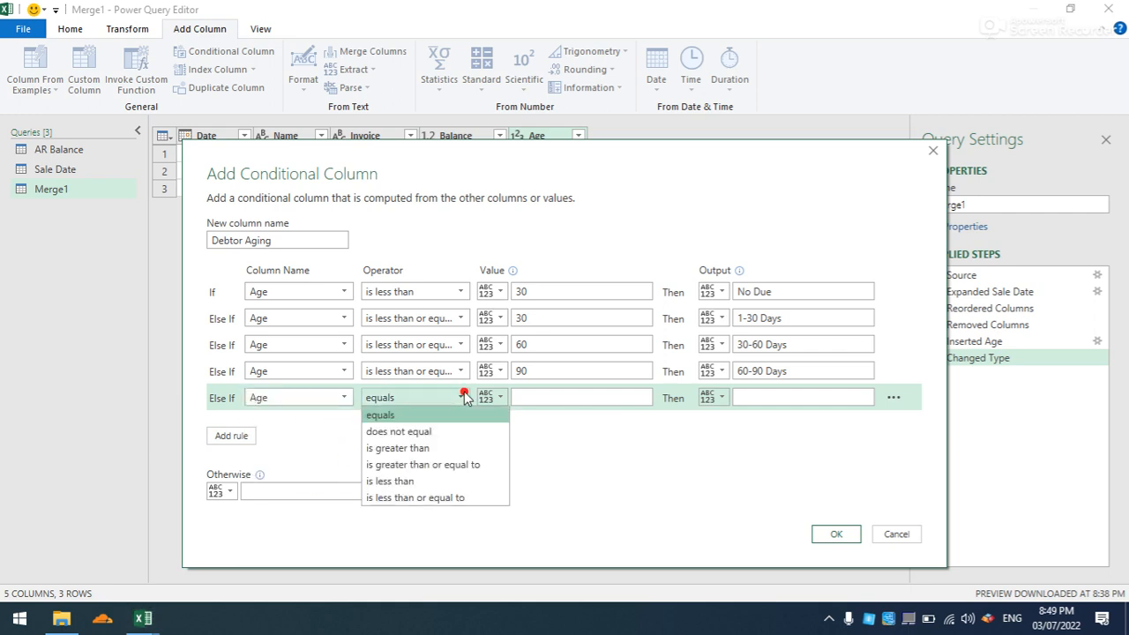
left_click(414, 497)
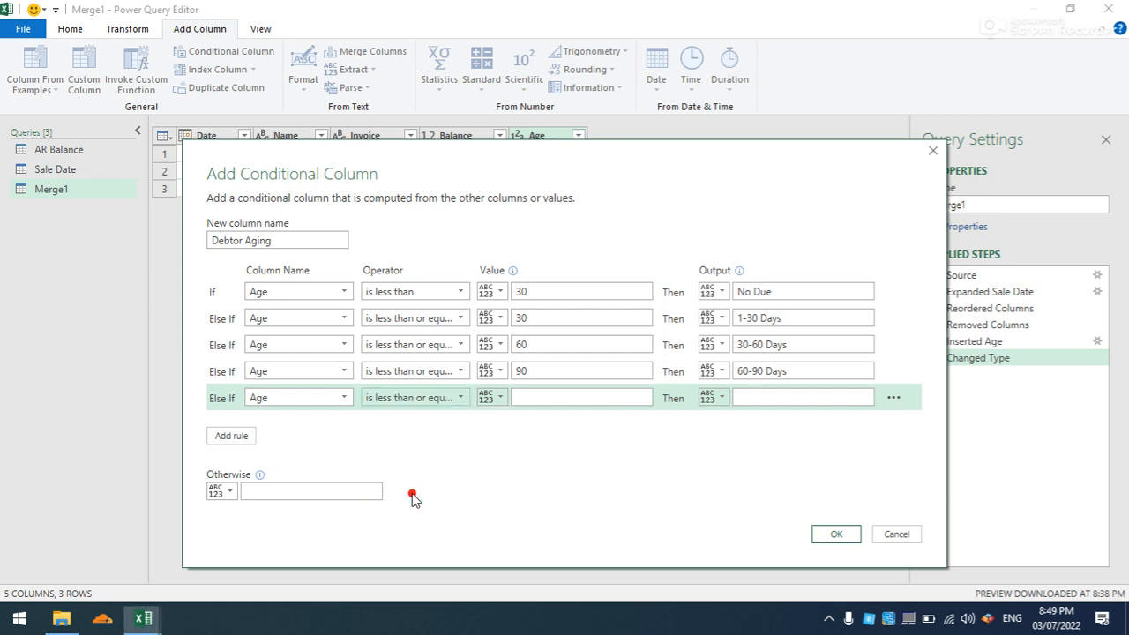
left_click(553, 399)
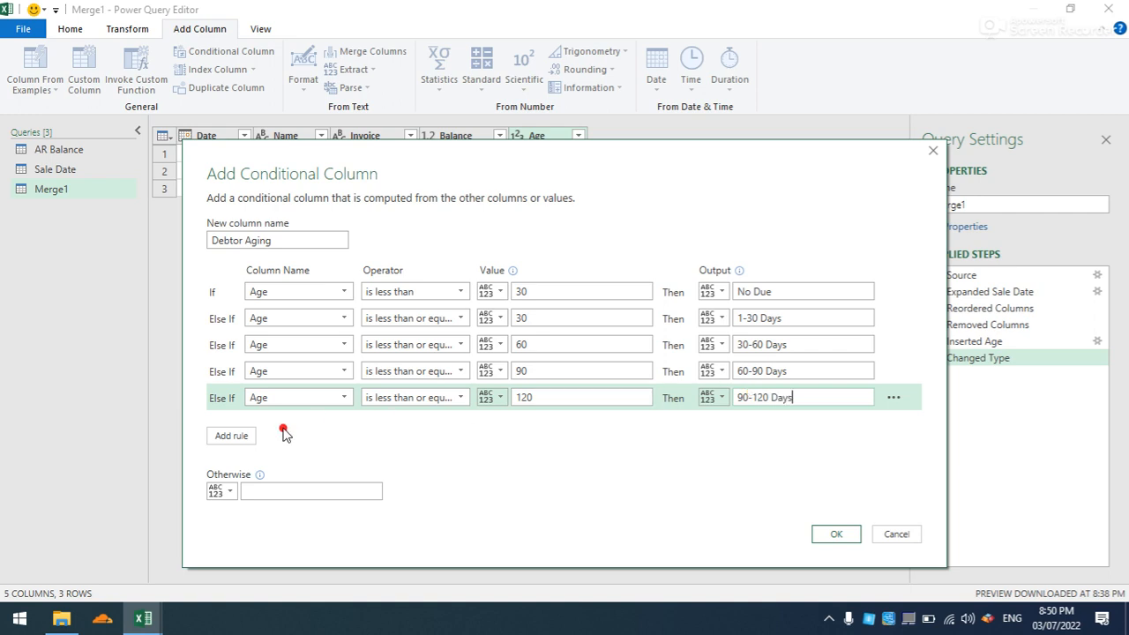
- Add a final Else If rule that outputs "120 Plus" when Age is greater than 120, and create the conditional column
left_click(231, 435)
left_click(323, 424)
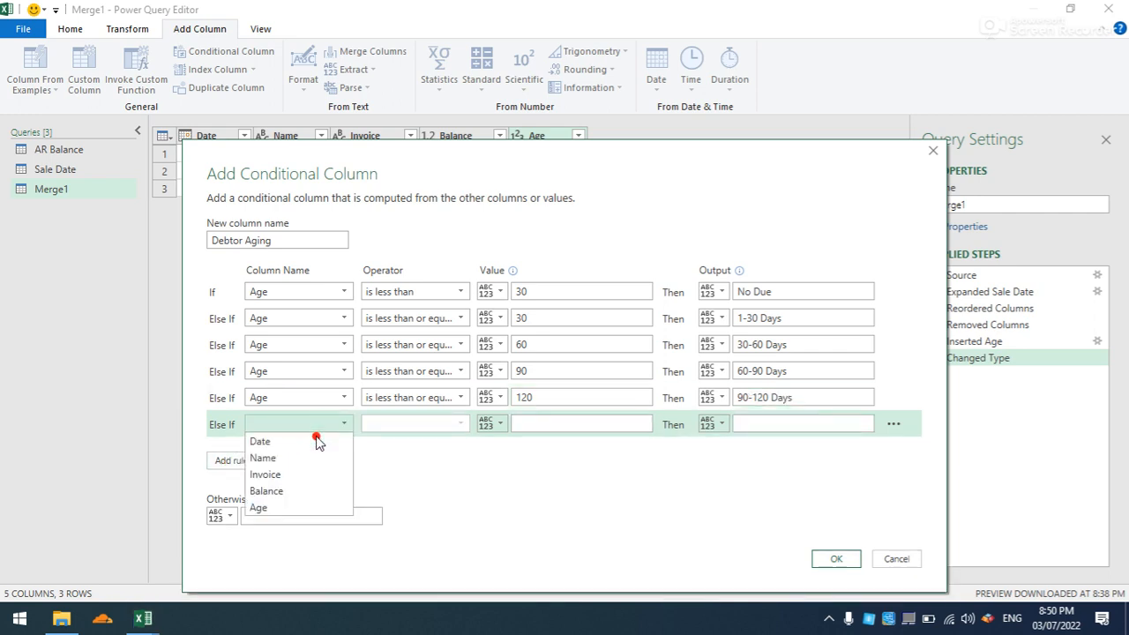
left_click(285, 506)
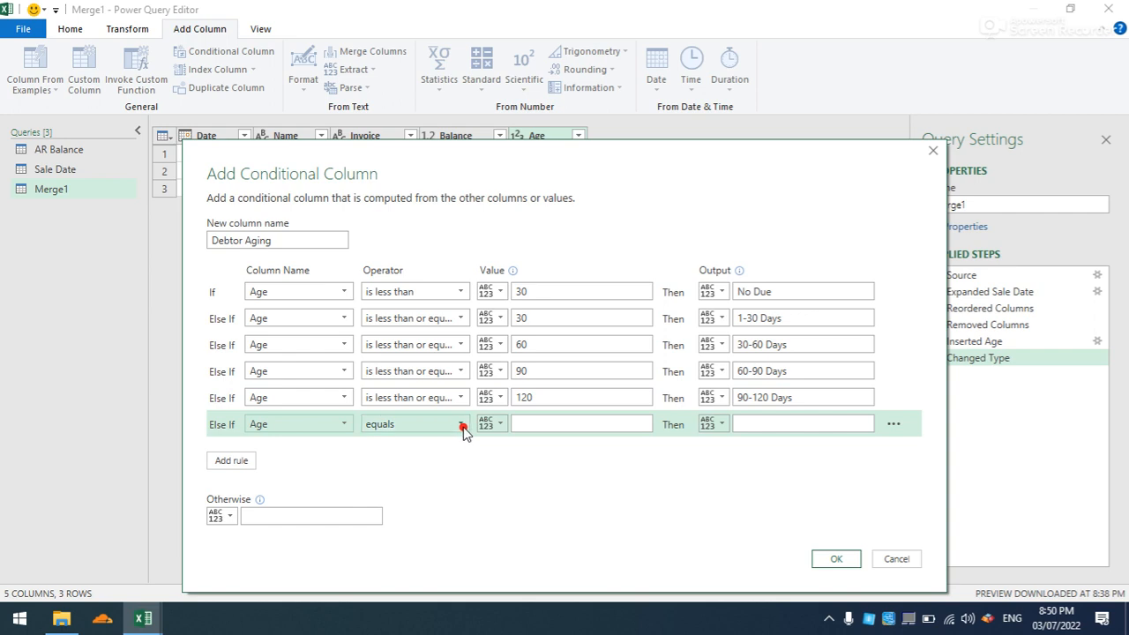
left_click(461, 425)
left_click(433, 475)
left_click(561, 423)
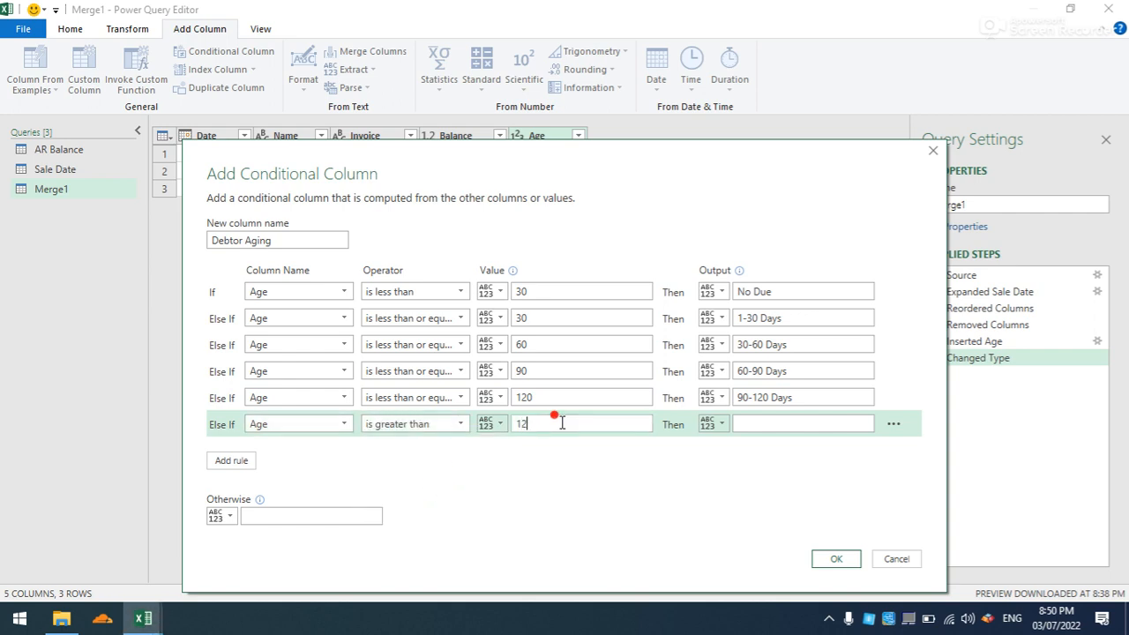
left_click(758, 424)
left_click(829, 558)
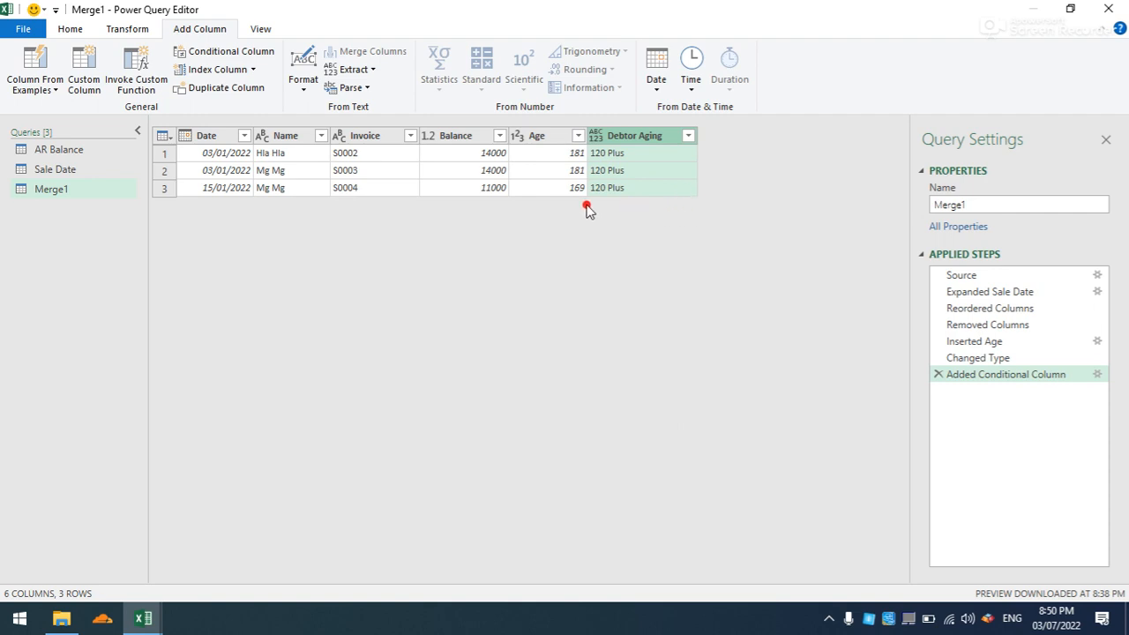
- Close the query editor and load the aging query as a table on a new worksheet
left_click(558, 141)
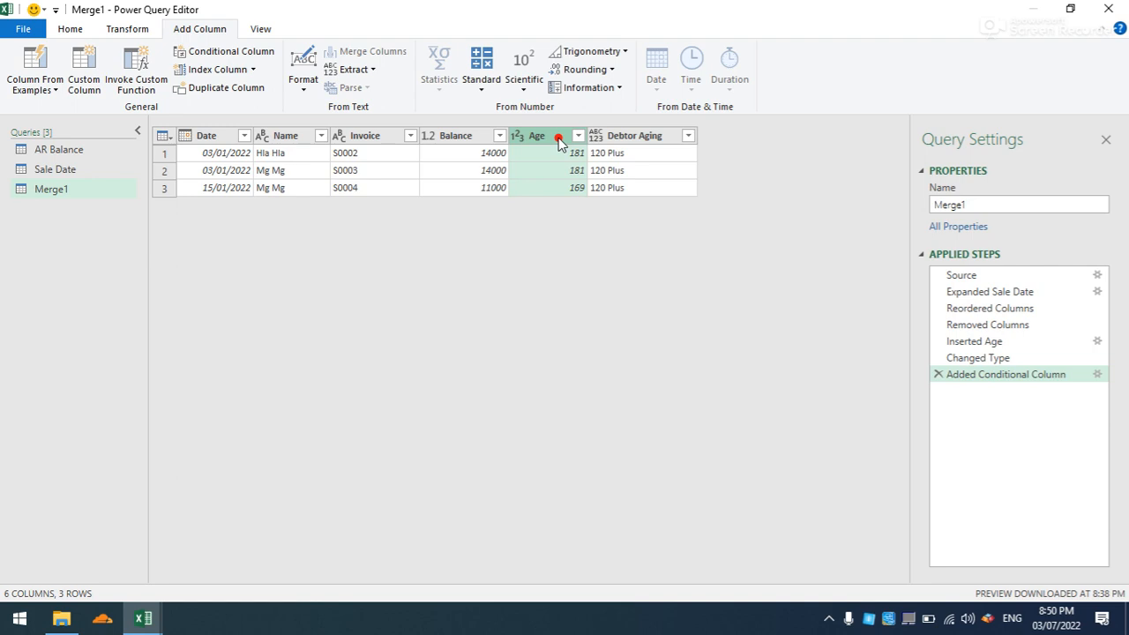
left_click(130, 31)
left_click(74, 29)
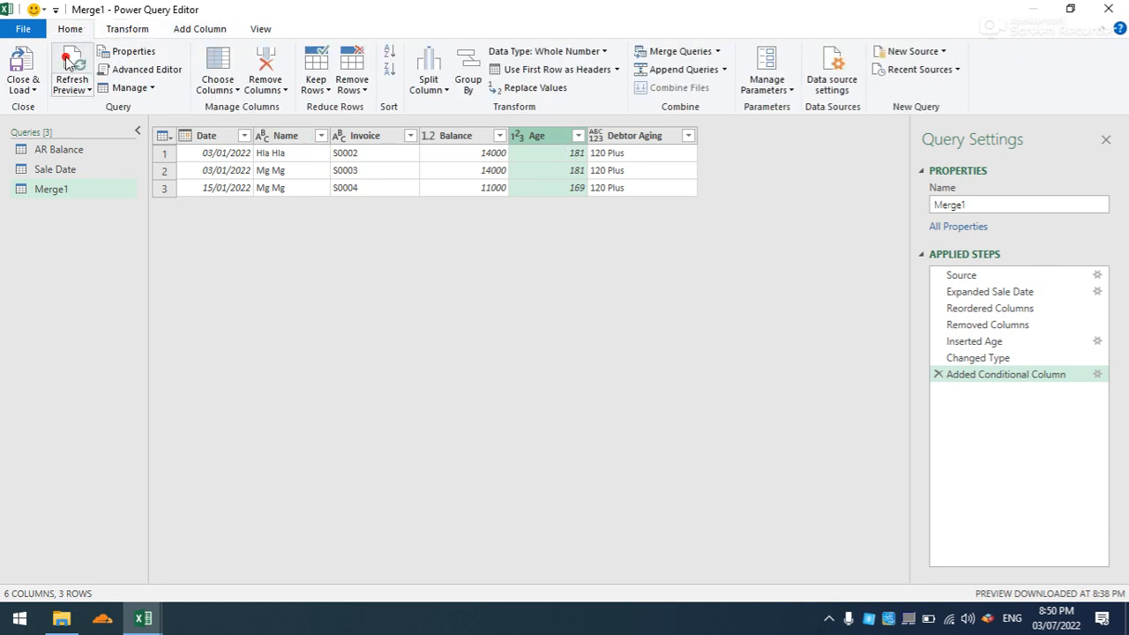
left_click(31, 93)
left_click(51, 109)
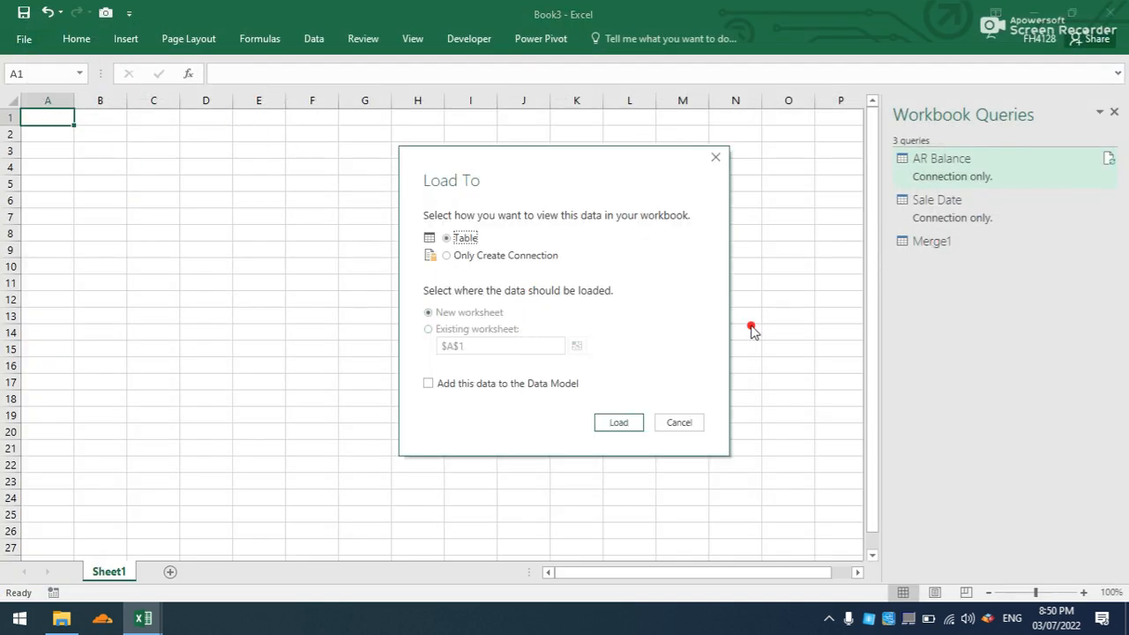
left_click(625, 423)
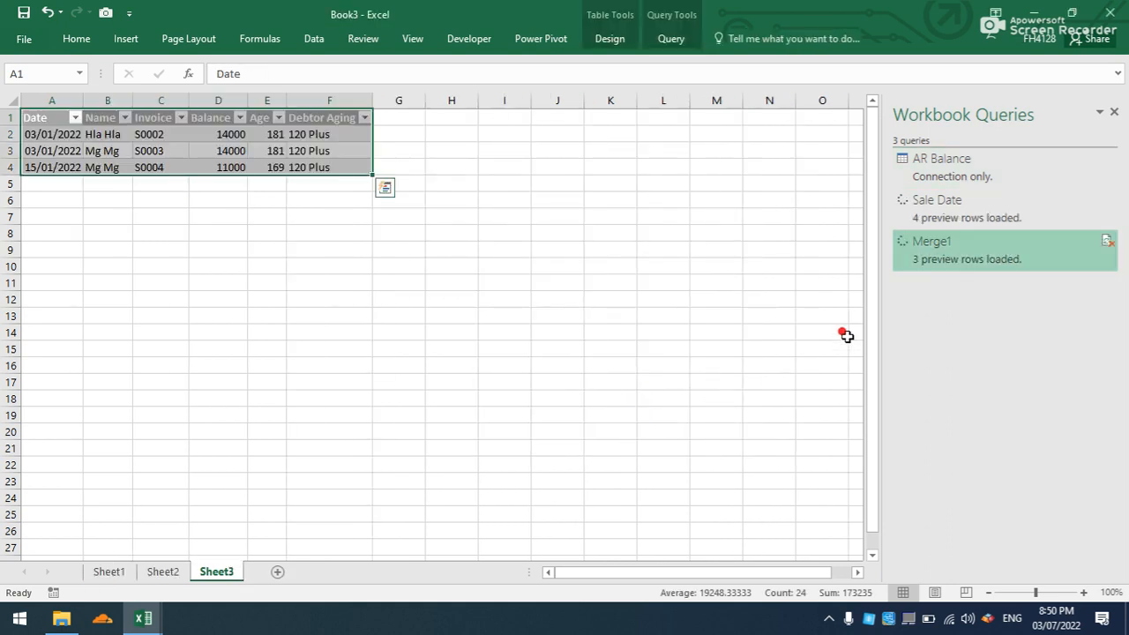
- Rename the Merge1 query as "Debtor Aging"
right_click(954, 249)
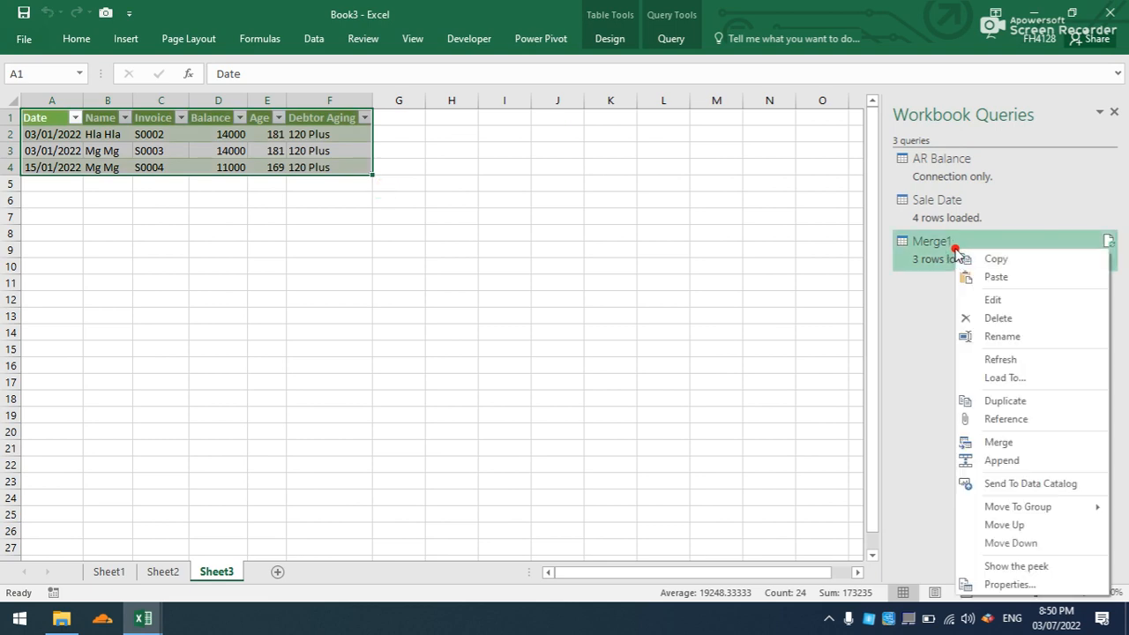
left_click(1005, 337)
type("Debtor A")
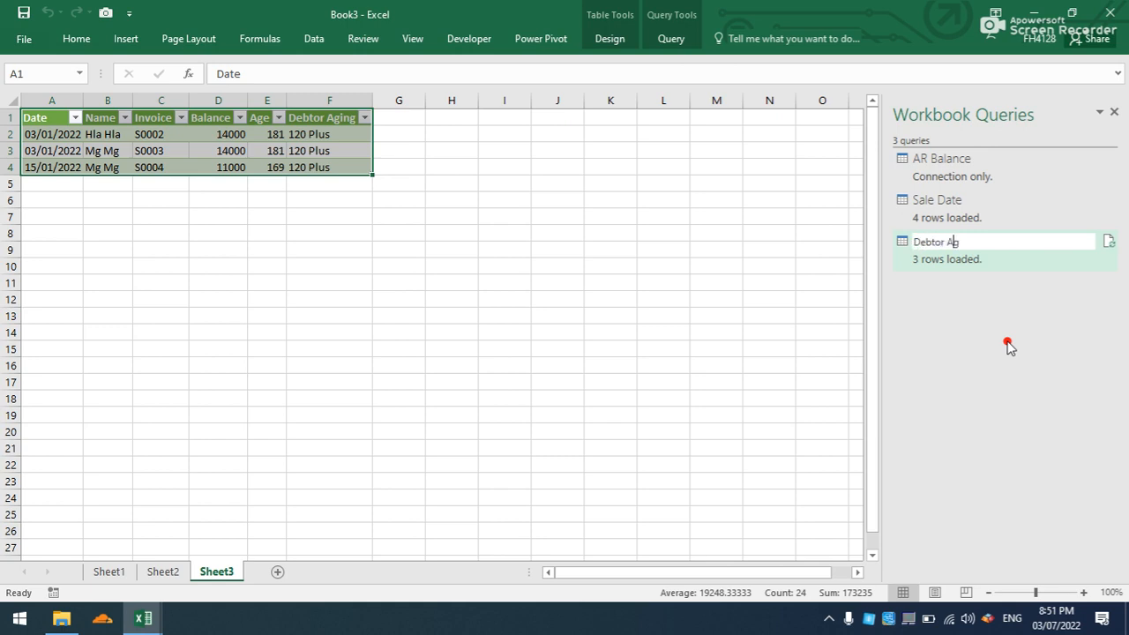
type("ging")
left_click(569, 182)
- Create a PivotTable on a new worksheet from the loaded Debtor_Aging table
left_click(161, 151)
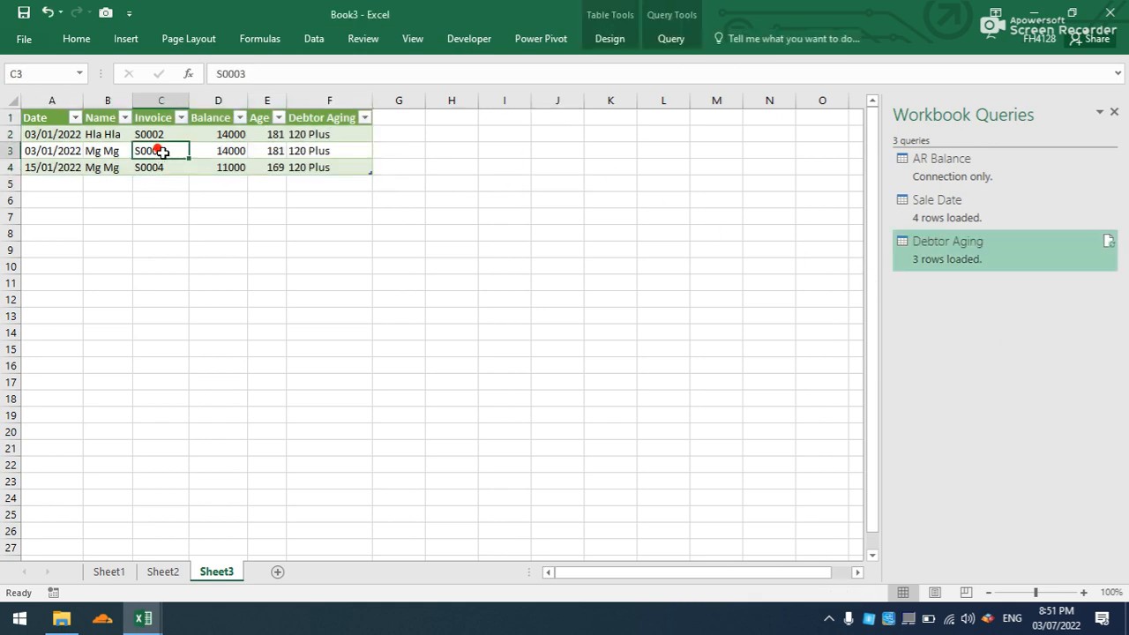
left_click(135, 41)
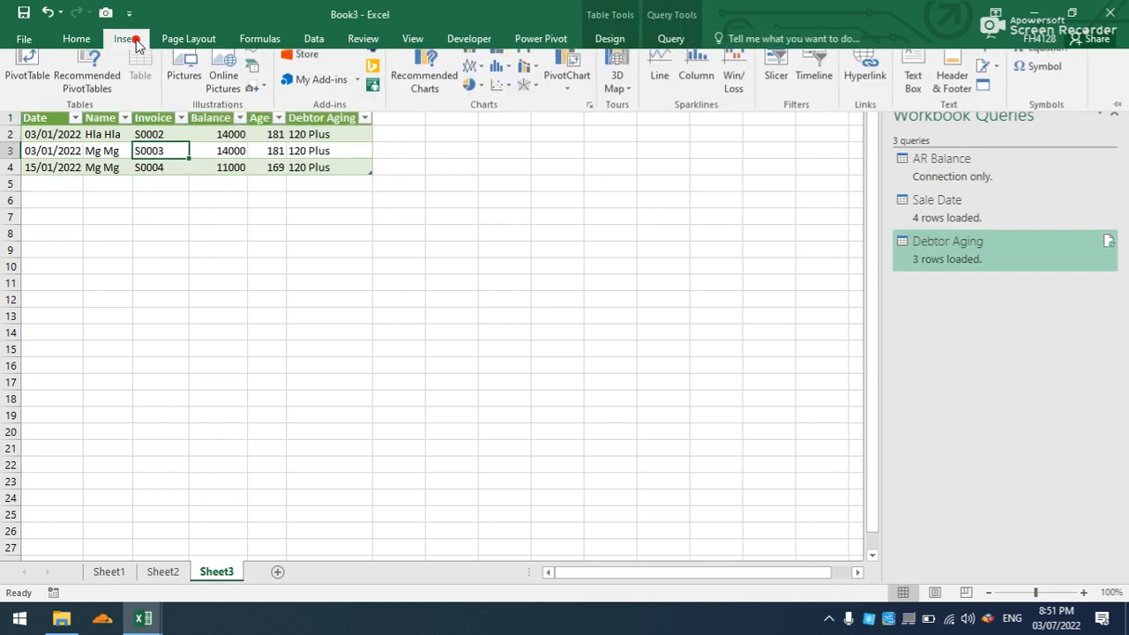
left_click(12, 88)
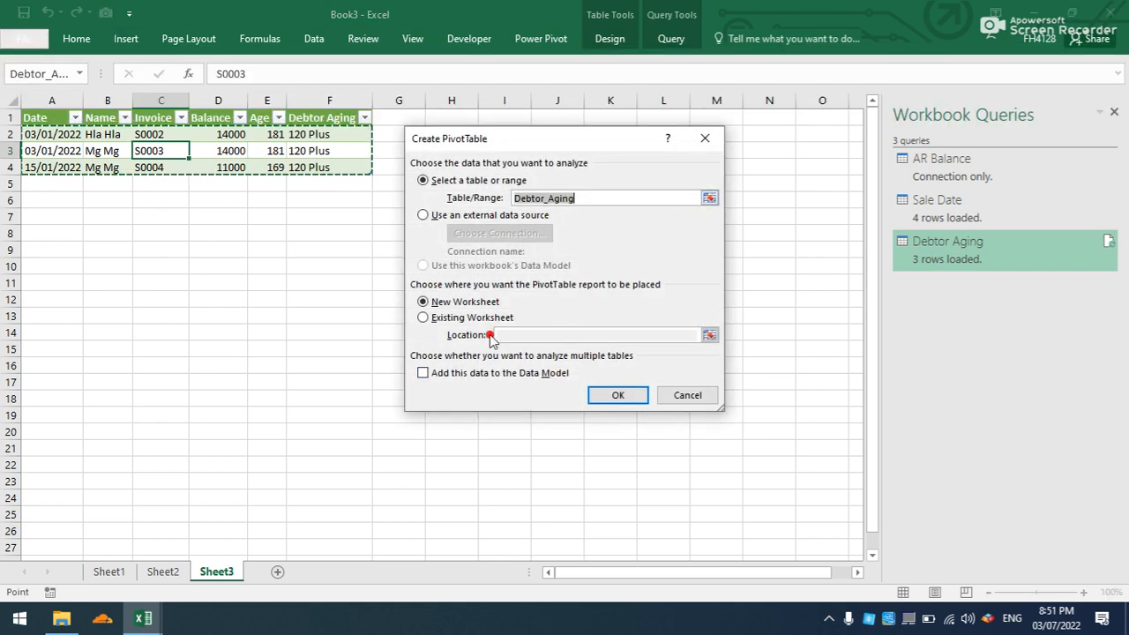
left_click(616, 393)
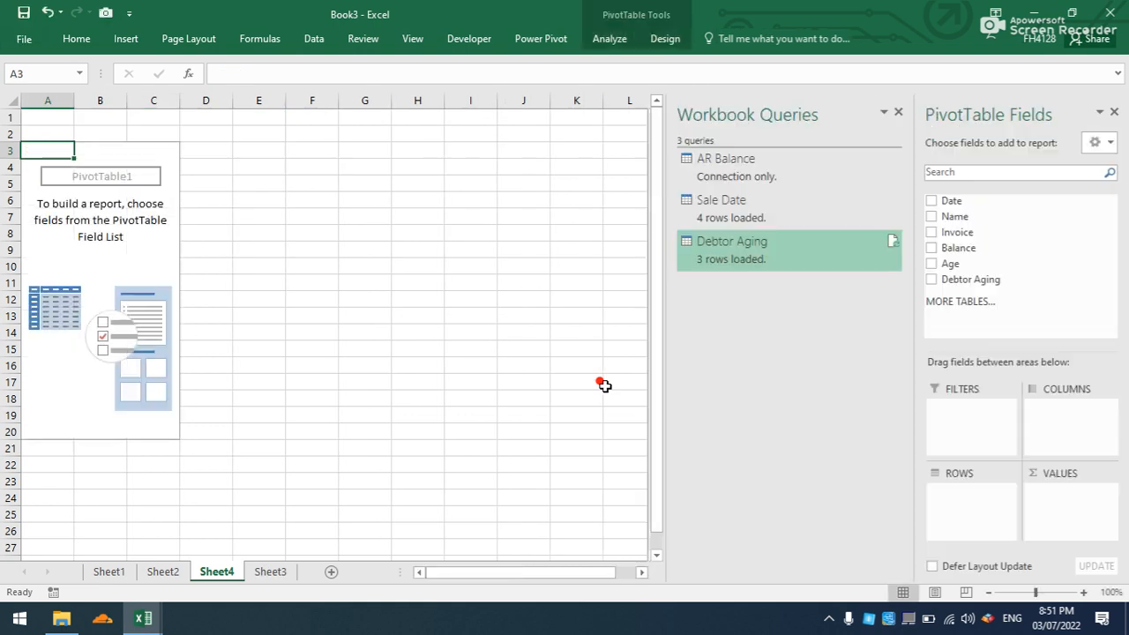
- Remove the Date column from the Debtor Aging query and load the changed query back into the workbook
mouse_move(951, 201)
left_mouse_down()
mouse_move(948, 293)
mouse_move(967, 222)
mouse_move(956, 214)
mouse_move(968, 214)
mouse_move(771, 266)
left_mouse_up()
double_click(769, 264)
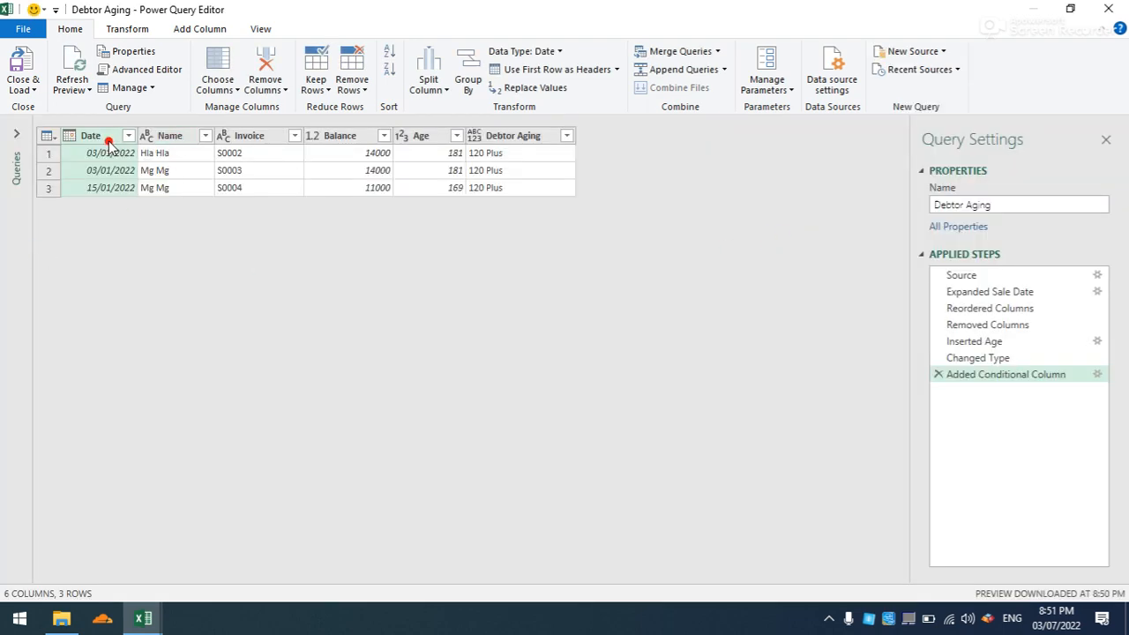
key("Delete")
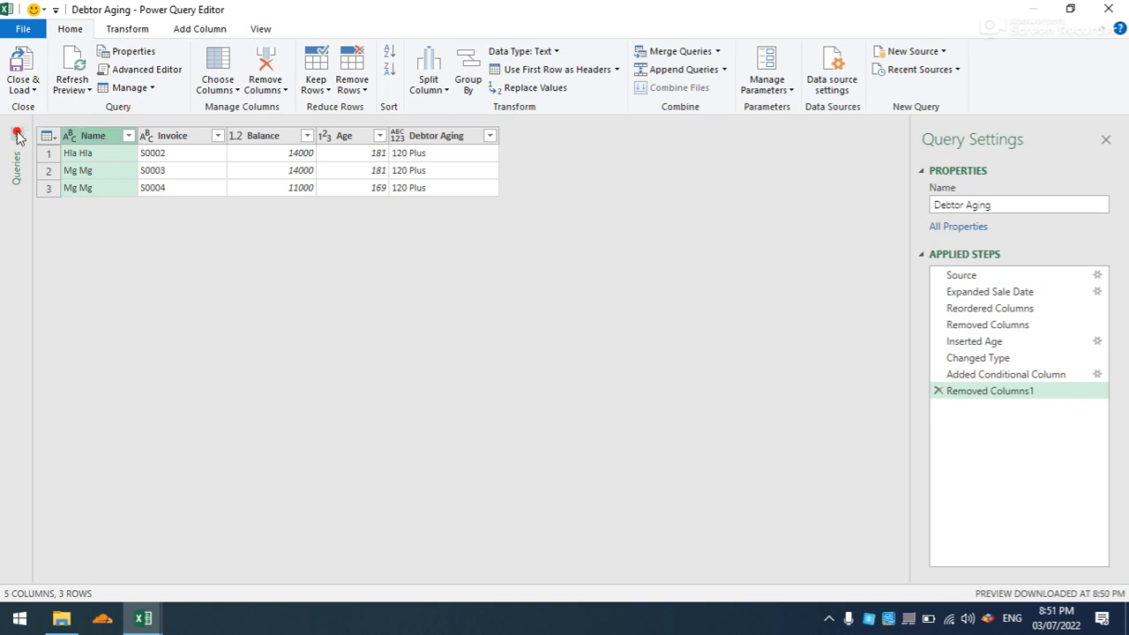
left_click(18, 94)
left_click(40, 107)
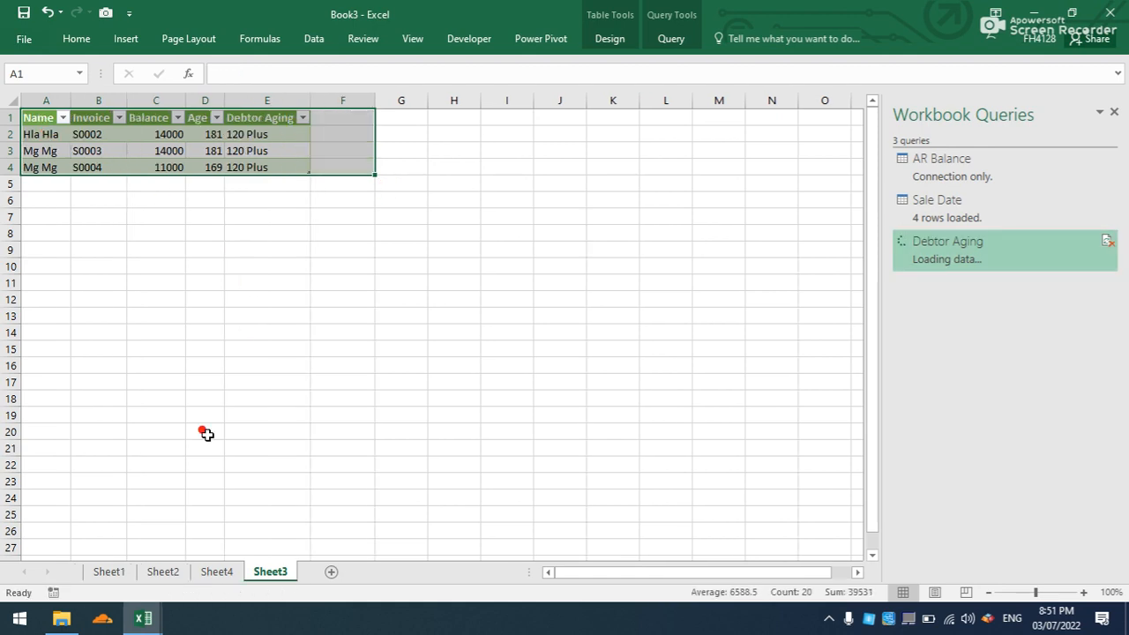
- Refresh the empty PivotTable on Sheet4 so its field list matches the changed query
left_click(216, 572)
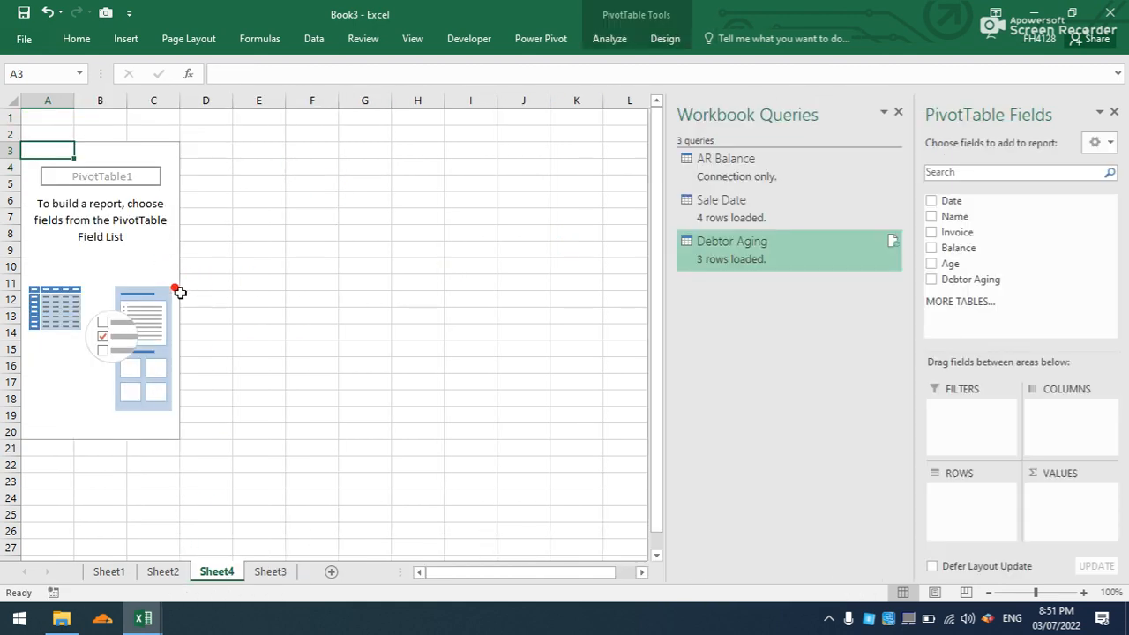
right_click(137, 284)
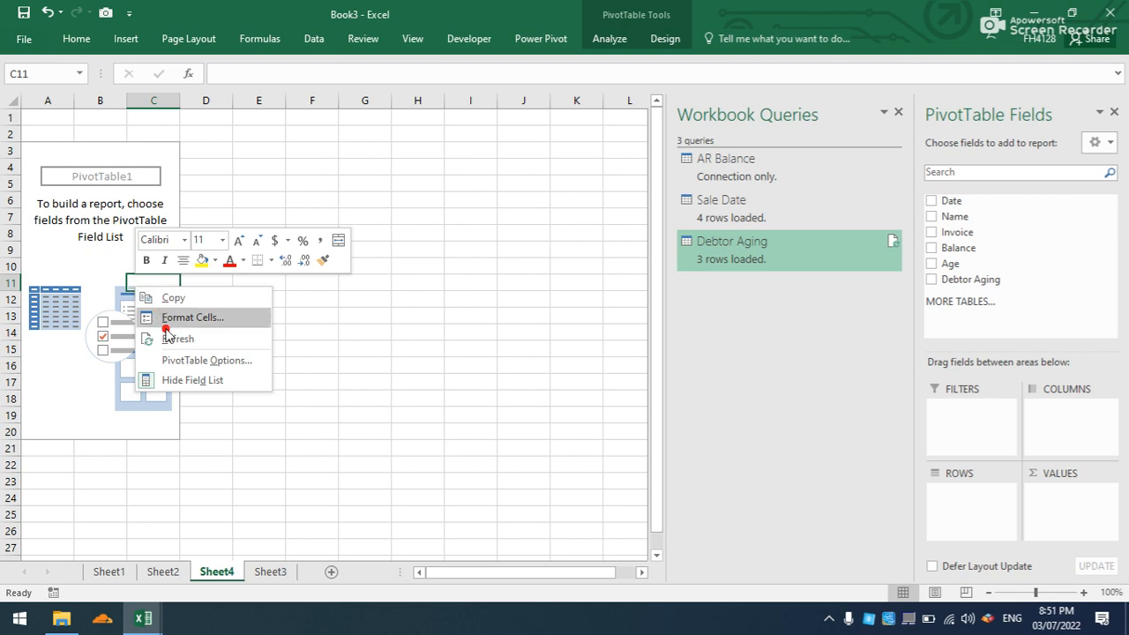
left_click(167, 337)
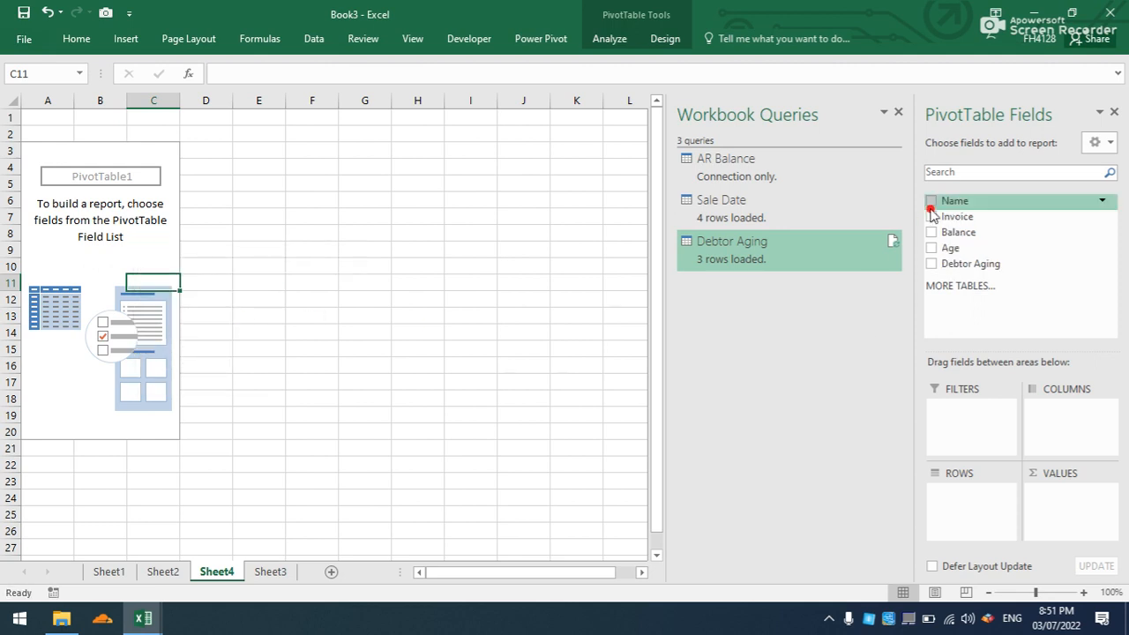
- Lay out the PivotTable with Name and Invoice as rows, Debtor Aging as columns and Balance as summed values
left_click_drag(950, 201, 977, 491)
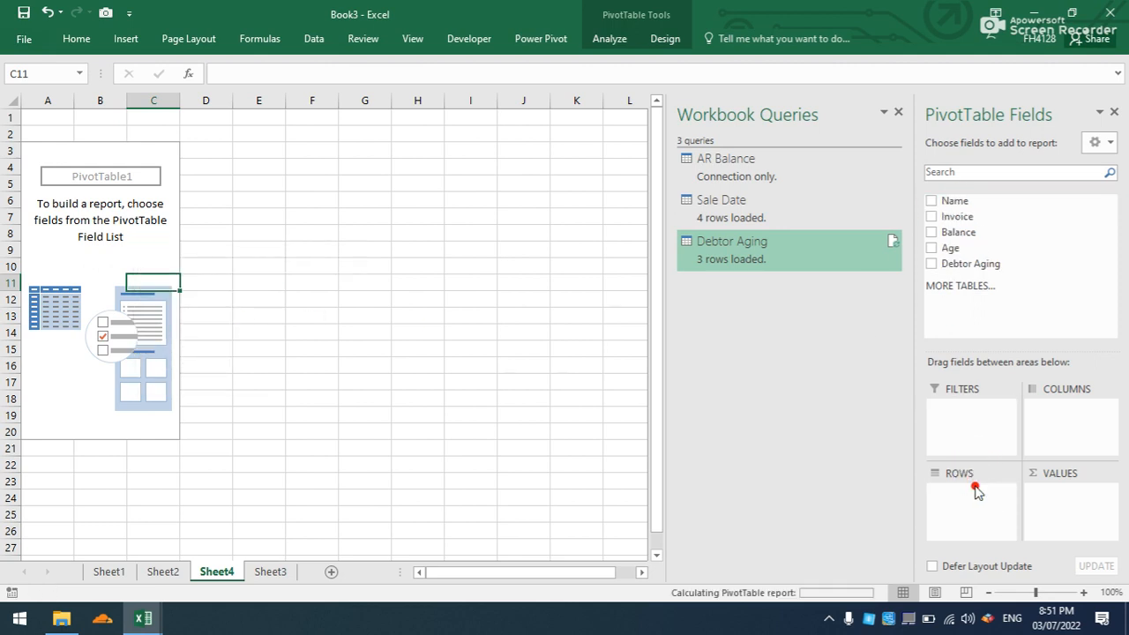
left_click_drag(953, 217, 966, 500)
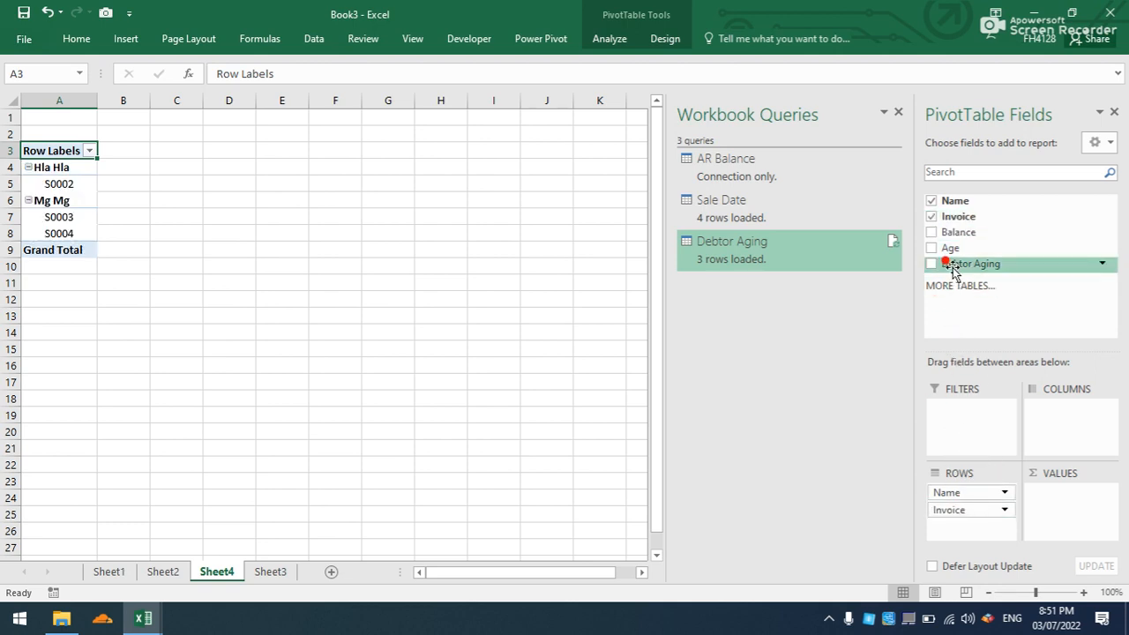
left_click_drag(952, 267, 1063, 428)
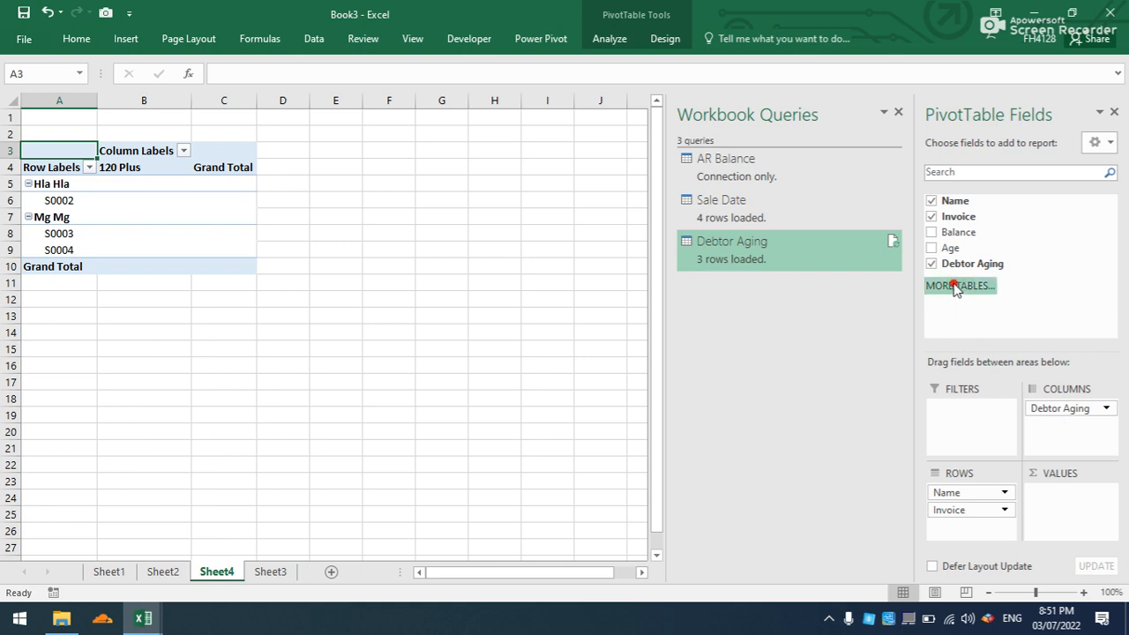
left_click_drag(948, 233, 1057, 500)
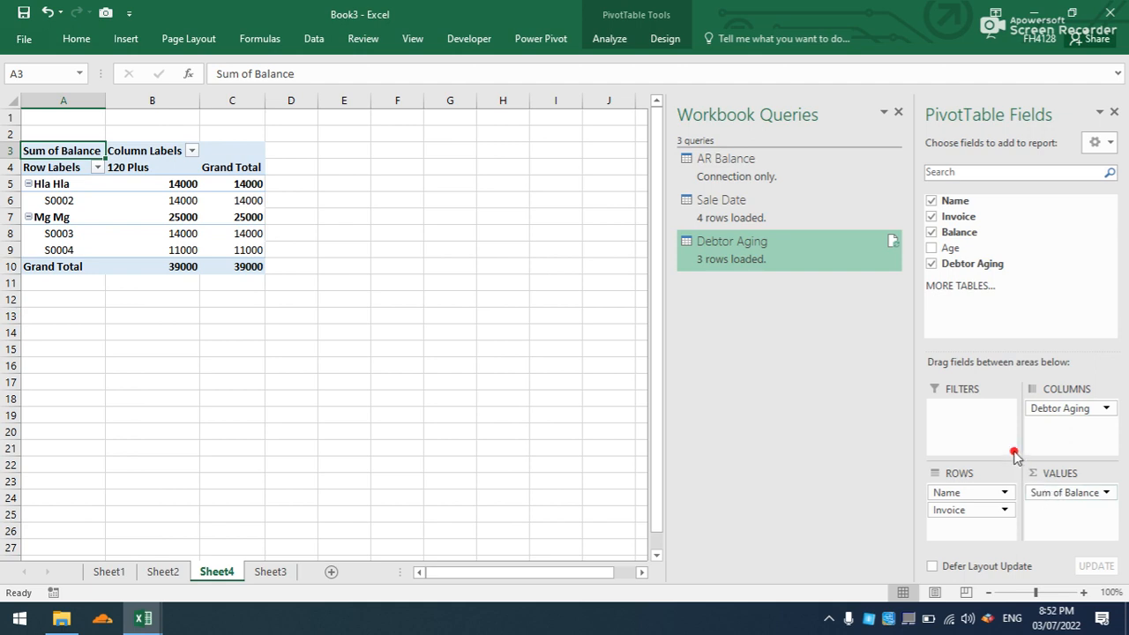
- Format the Sum of Balance values as Accounting with two decimal places and no currency symbol
left_click(1056, 493)
left_click(1056, 493)
left_click(1056, 493)
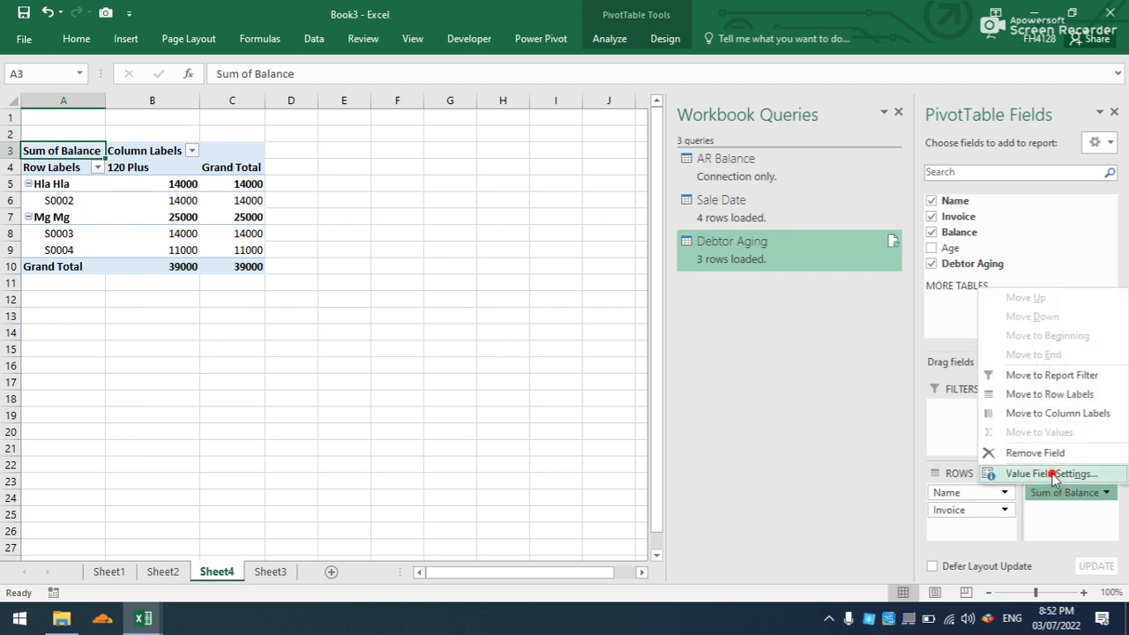
left_click(1045, 474)
left_click(475, 389)
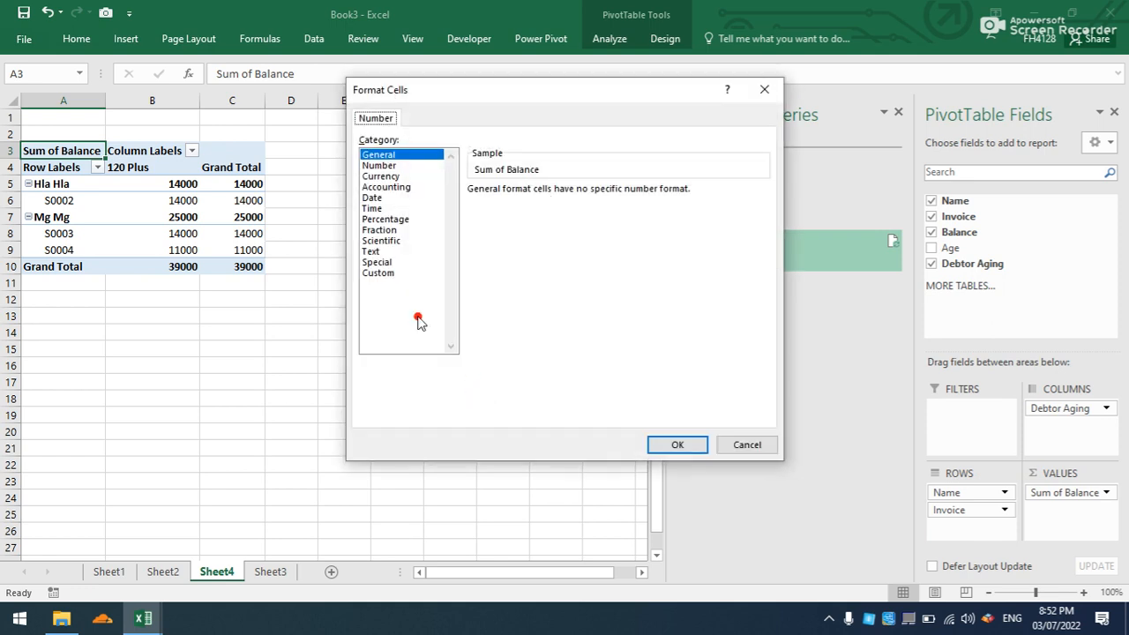
left_click(375, 187)
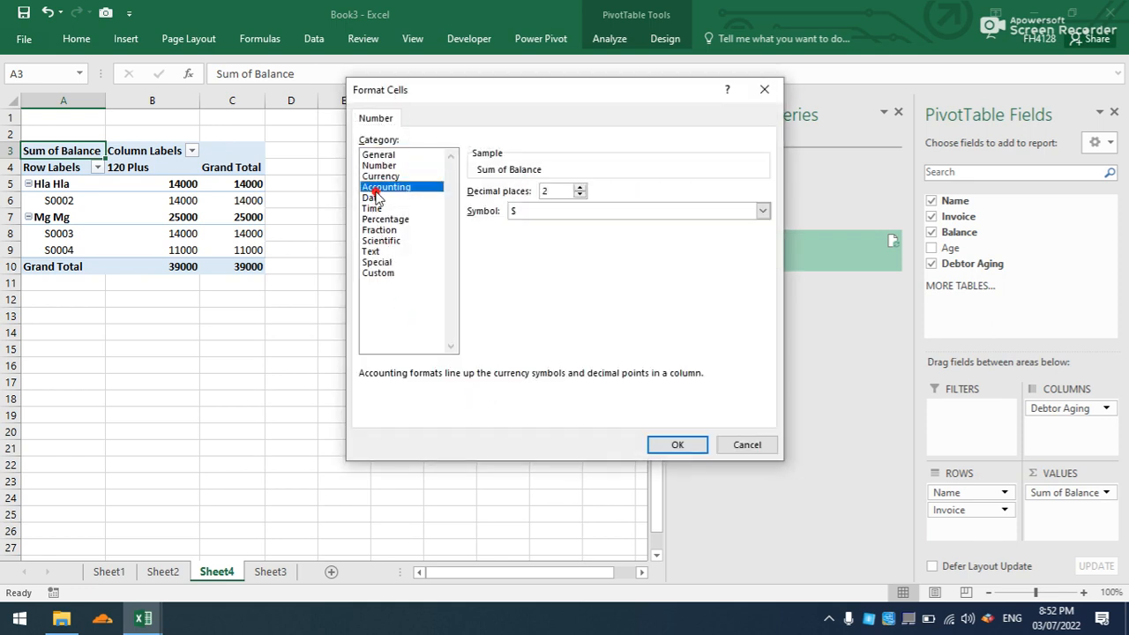
left_click(592, 211)
left_click(544, 226)
left_click(677, 445)
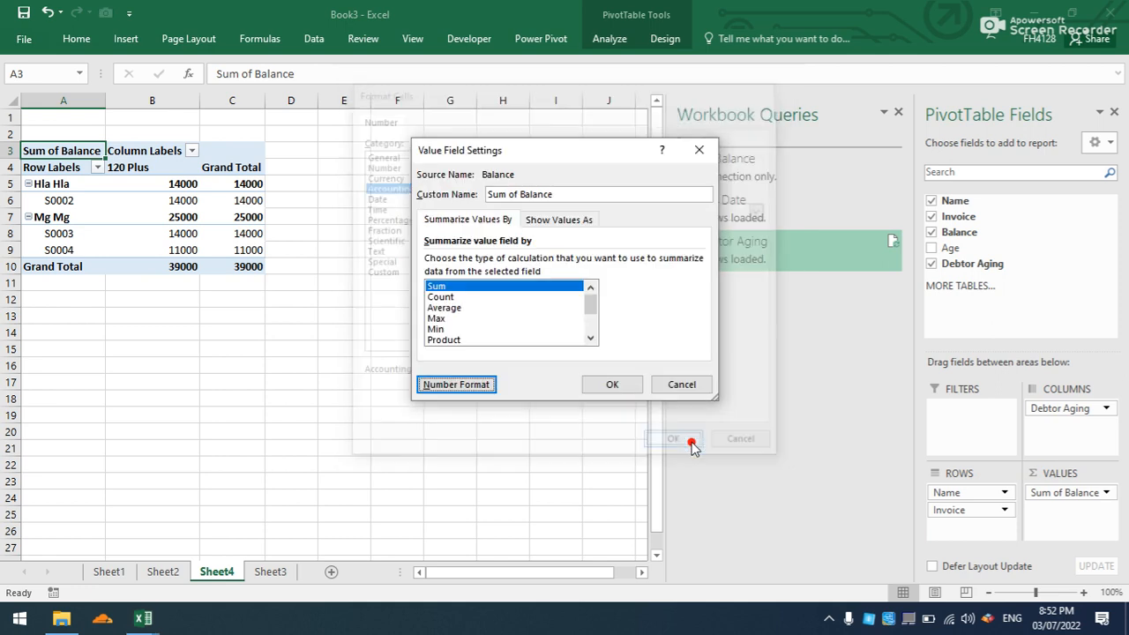
left_click(636, 385)
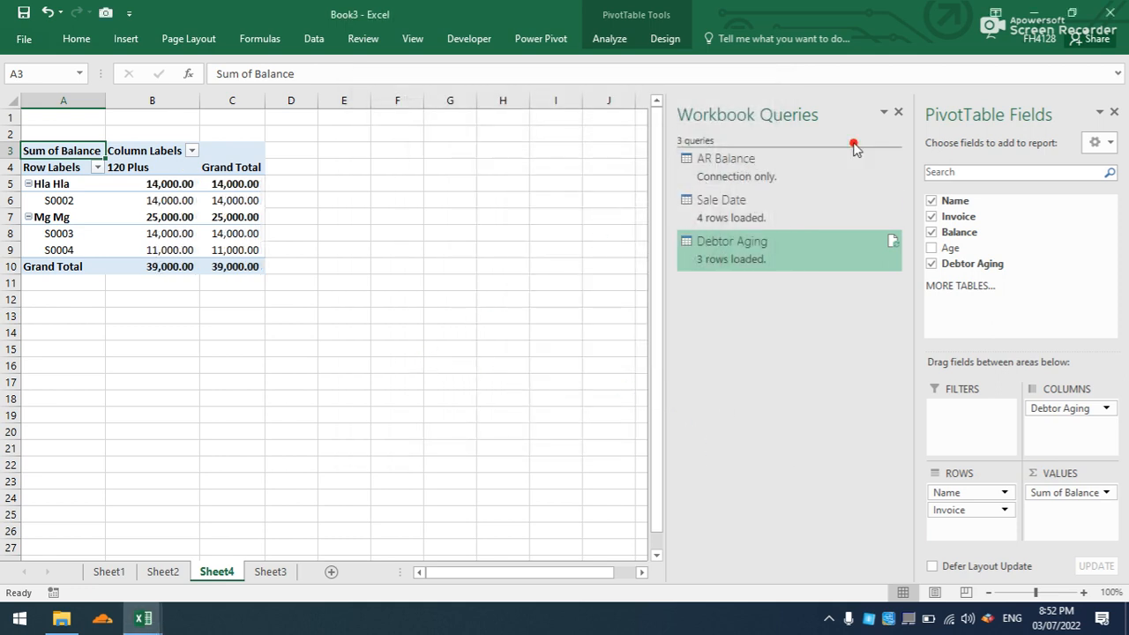
- Hide the Workbook Queries list and the PivotTable field list to show the finished aging report
left_click(899, 116)
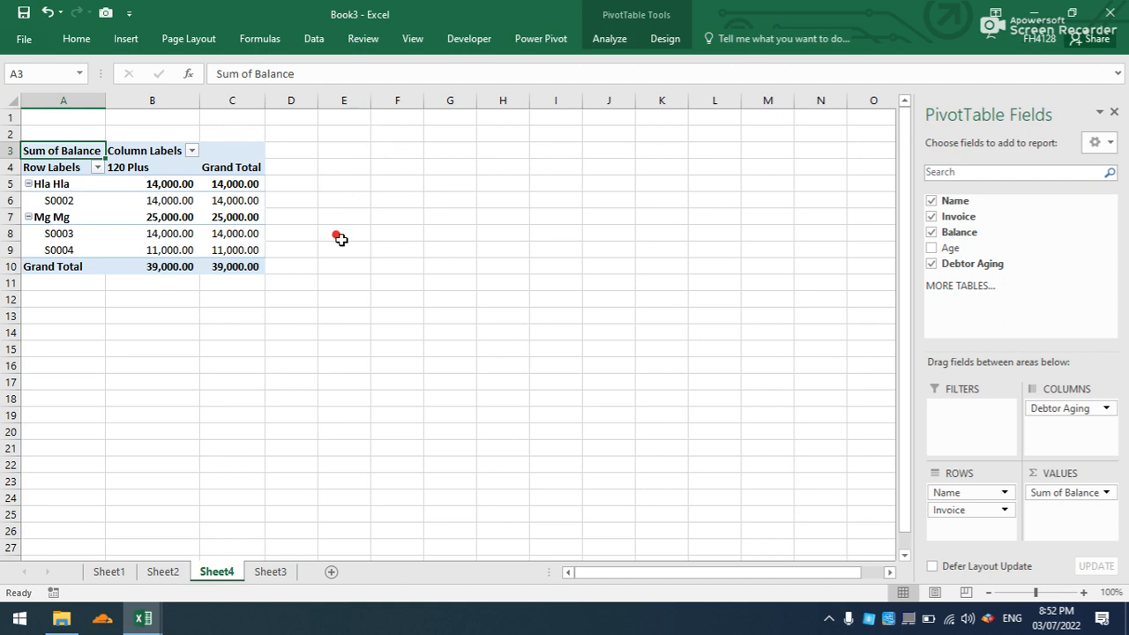
left_click(340, 236)
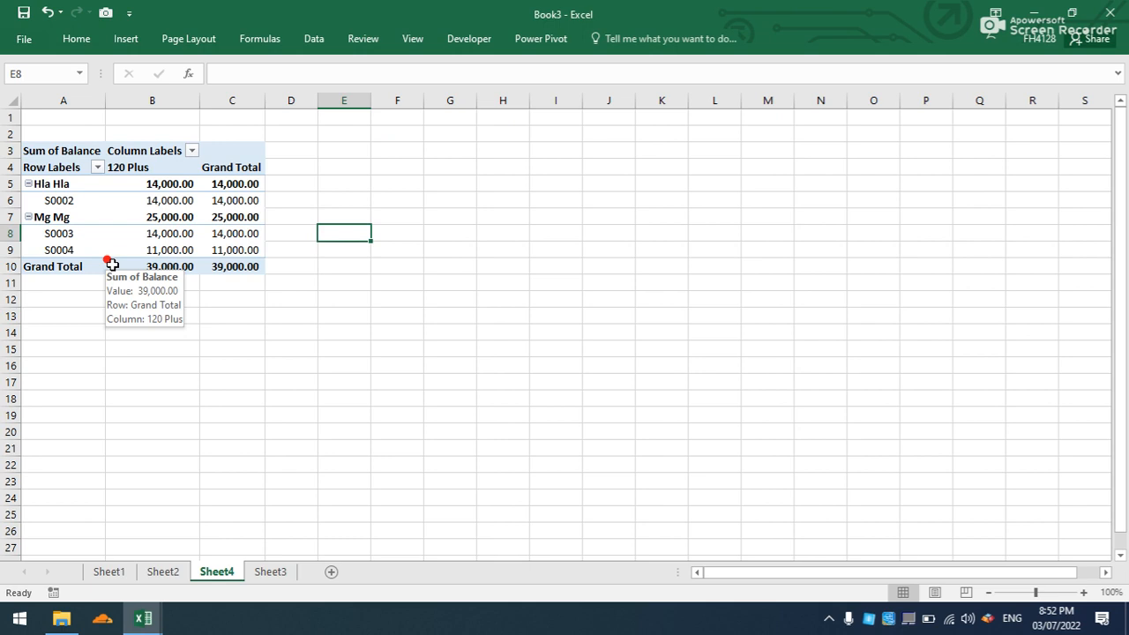
left_click(189, 233)
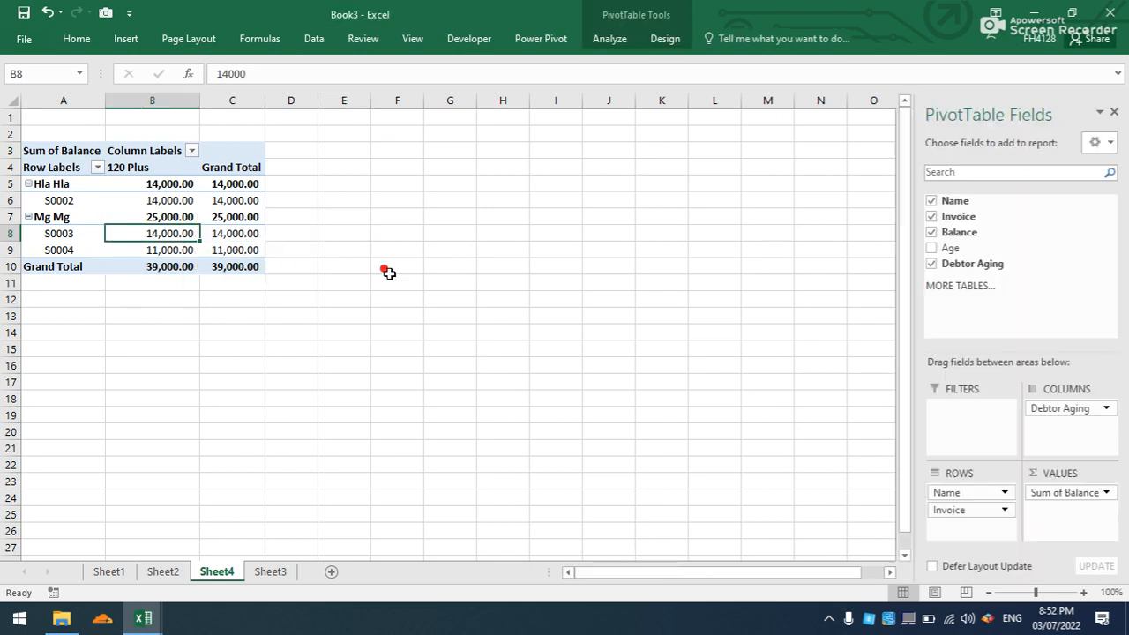
left_click(1115, 116)
left_click(380, 200)
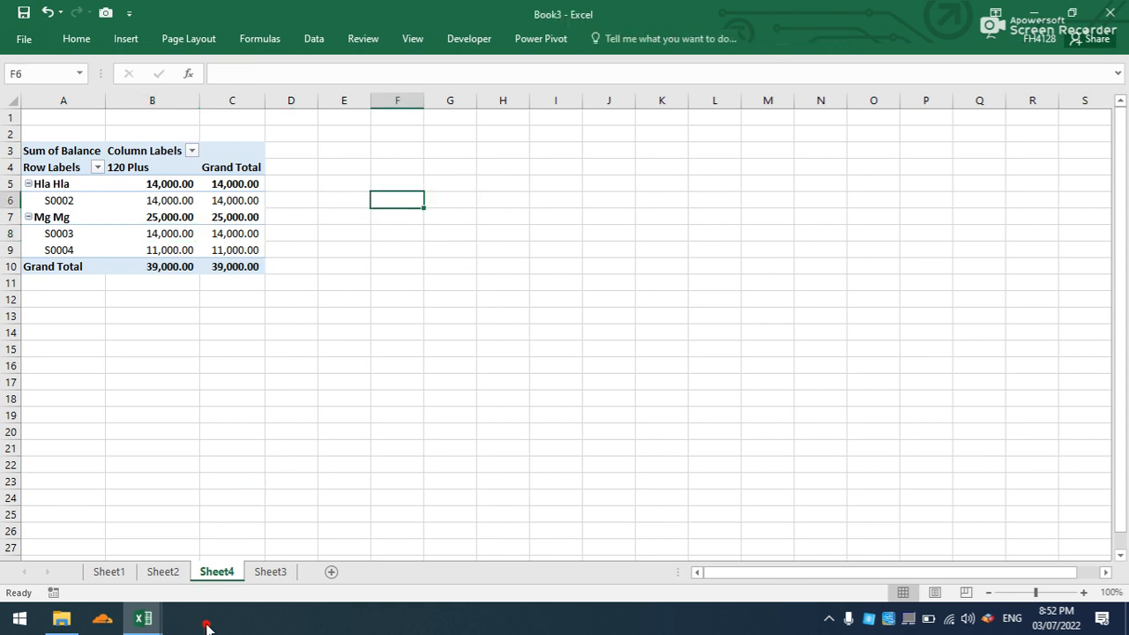
- Minimize the report workbook and open the Sale Daybook workbook from the Accounting folder on the desktop
left_click(144, 618)
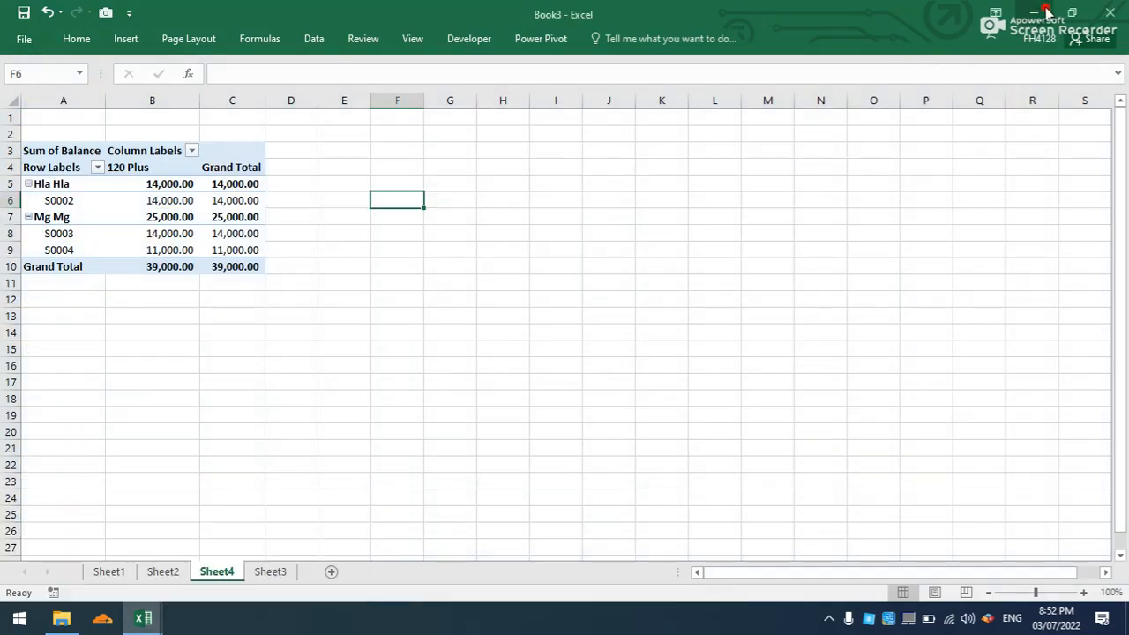
left_click(1045, 11)
left_click(1037, 12)
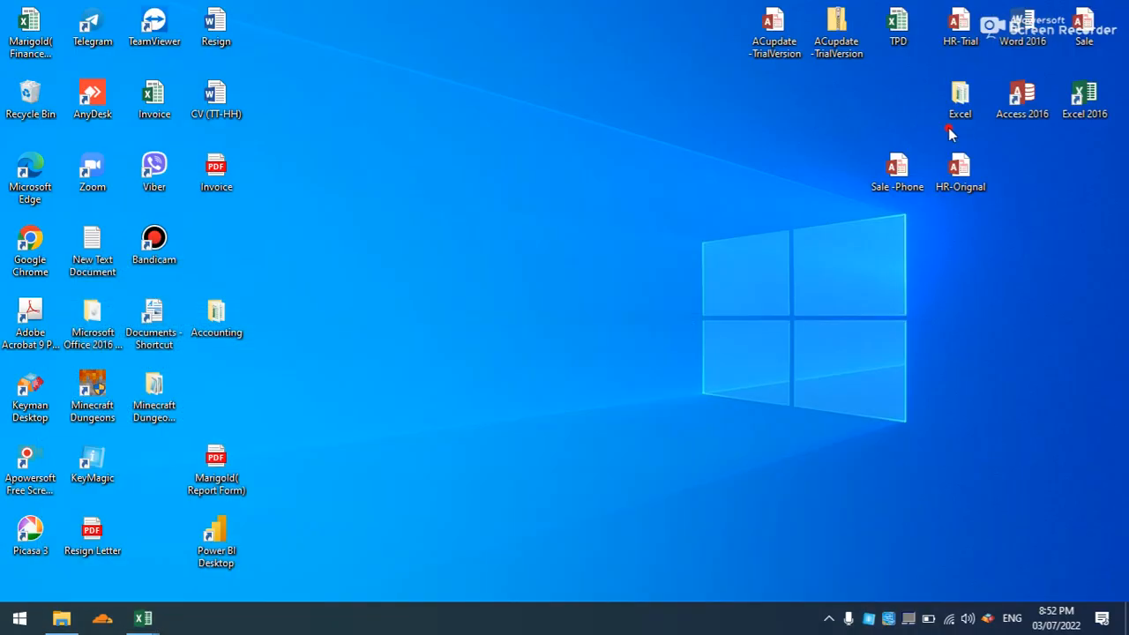
double_click(216, 323)
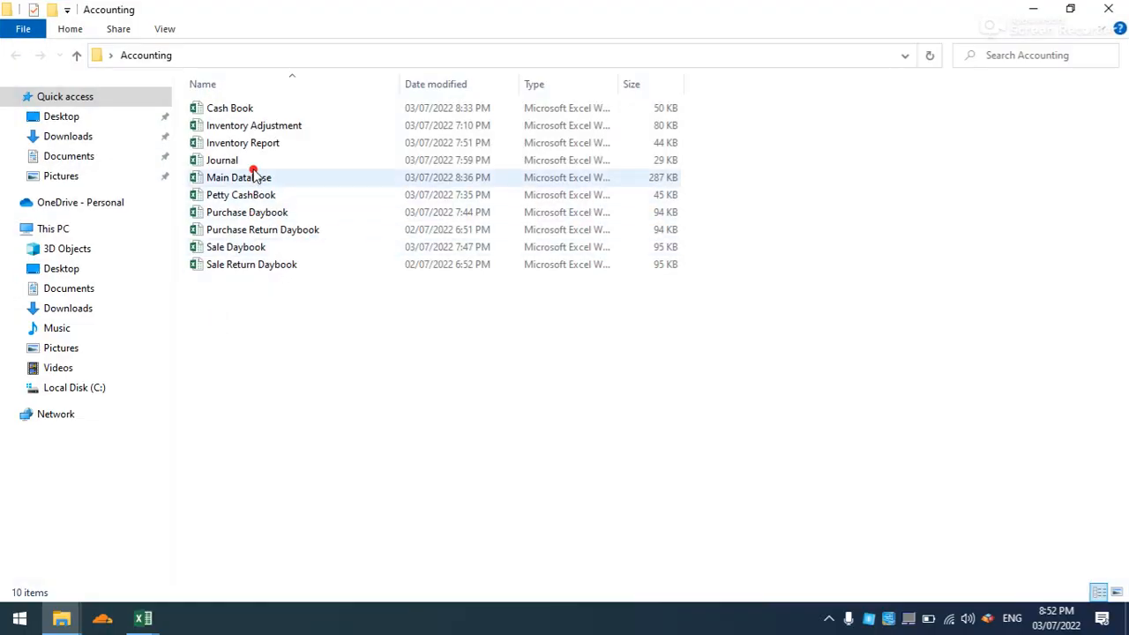
left_click(258, 248)
double_click(259, 247)
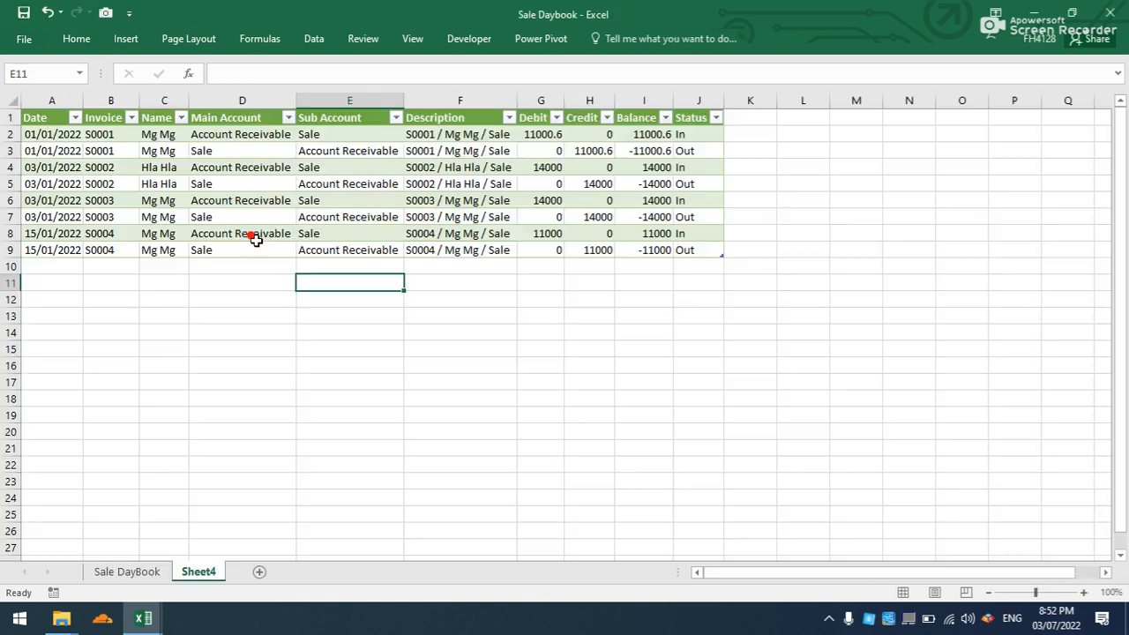
- Change the date in cell B7 of the Sale DayBook sheet to 03/04/2022
left_click(130, 565)
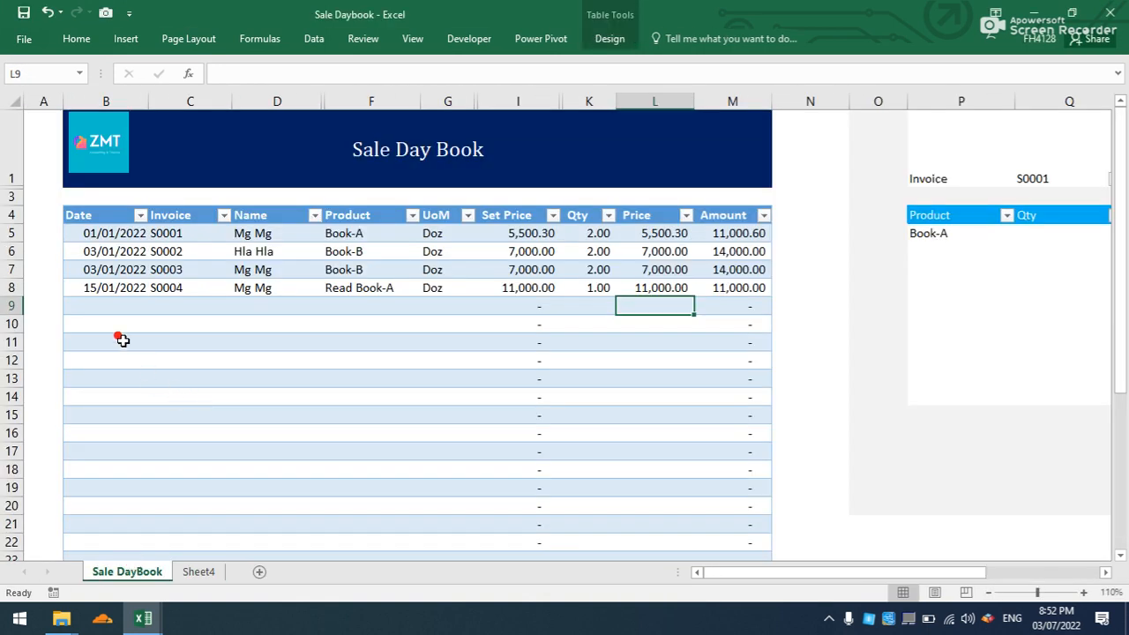
left_click(107, 271)
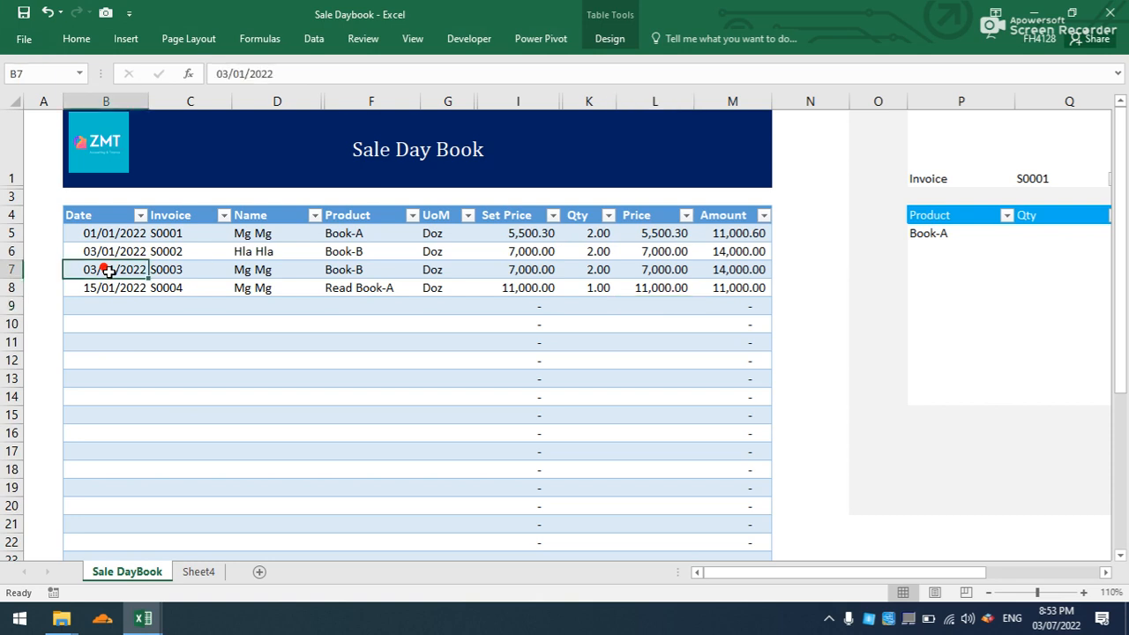
left_click(245, 74)
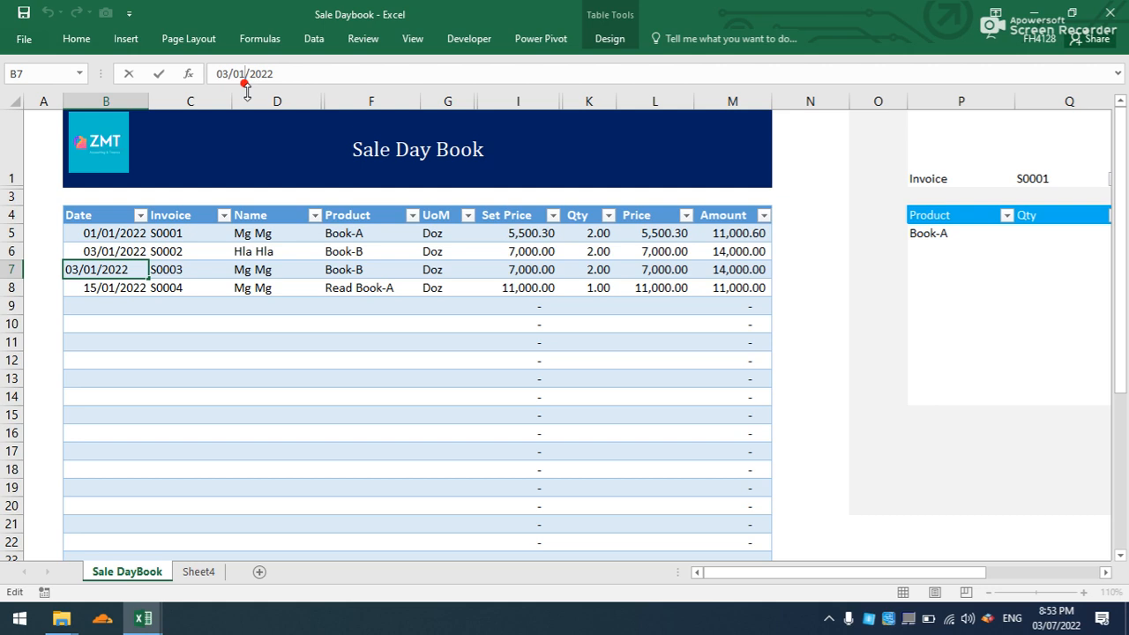
left_click(94, 253)
left_click(100, 271)
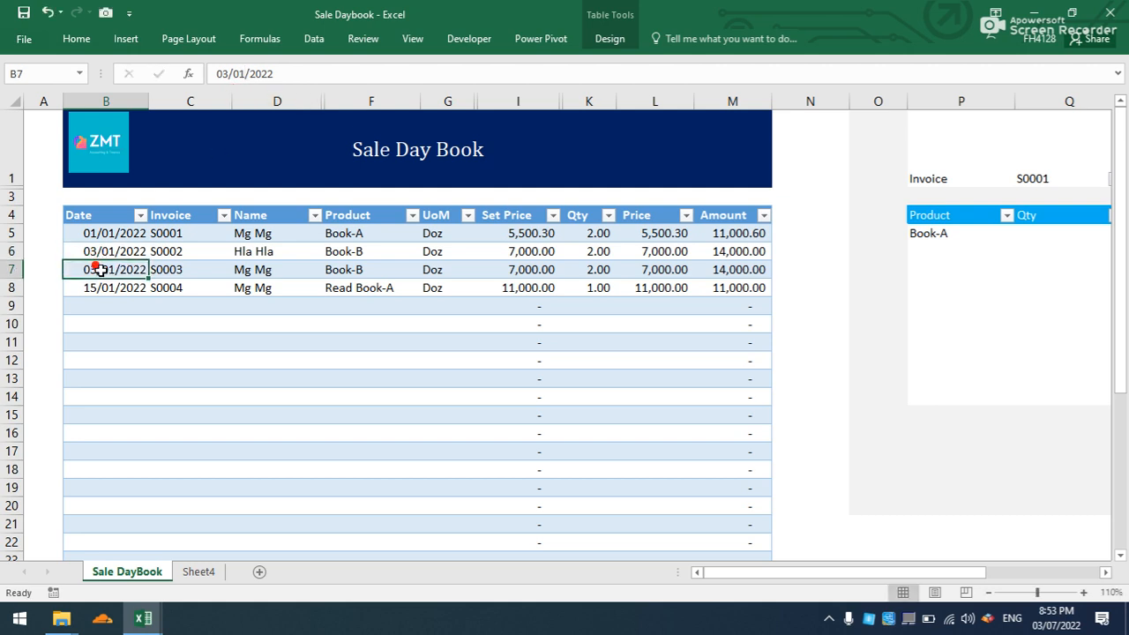
left_click(244, 75)
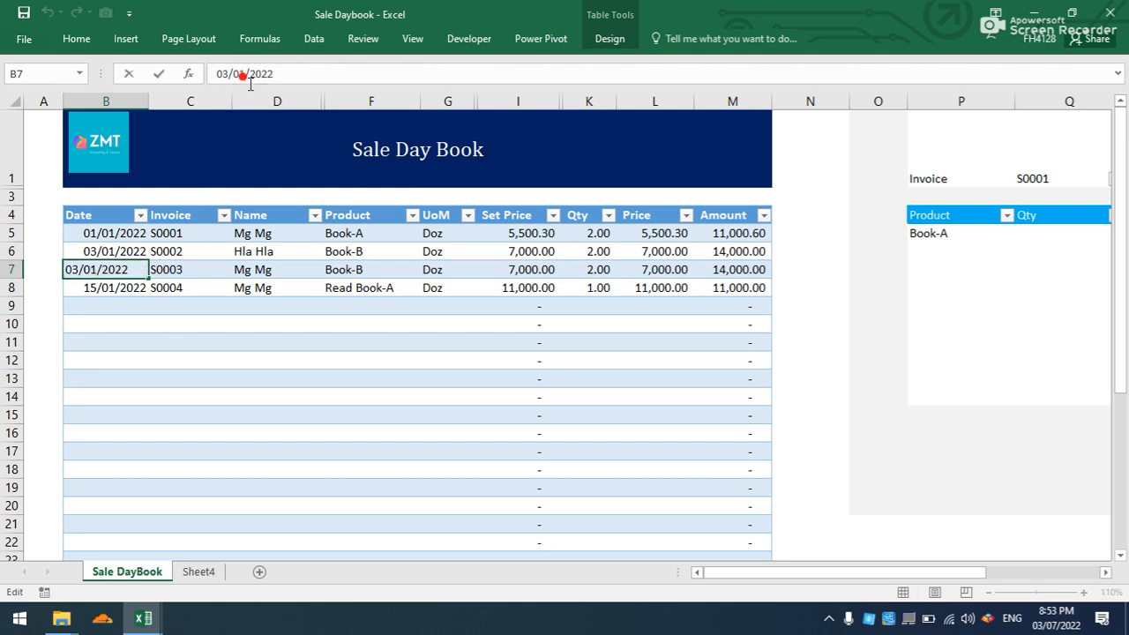
key("BackSpace")
type("4")
- Change the sale date in cell B8 to 15/05/2022
left_click(116, 291)
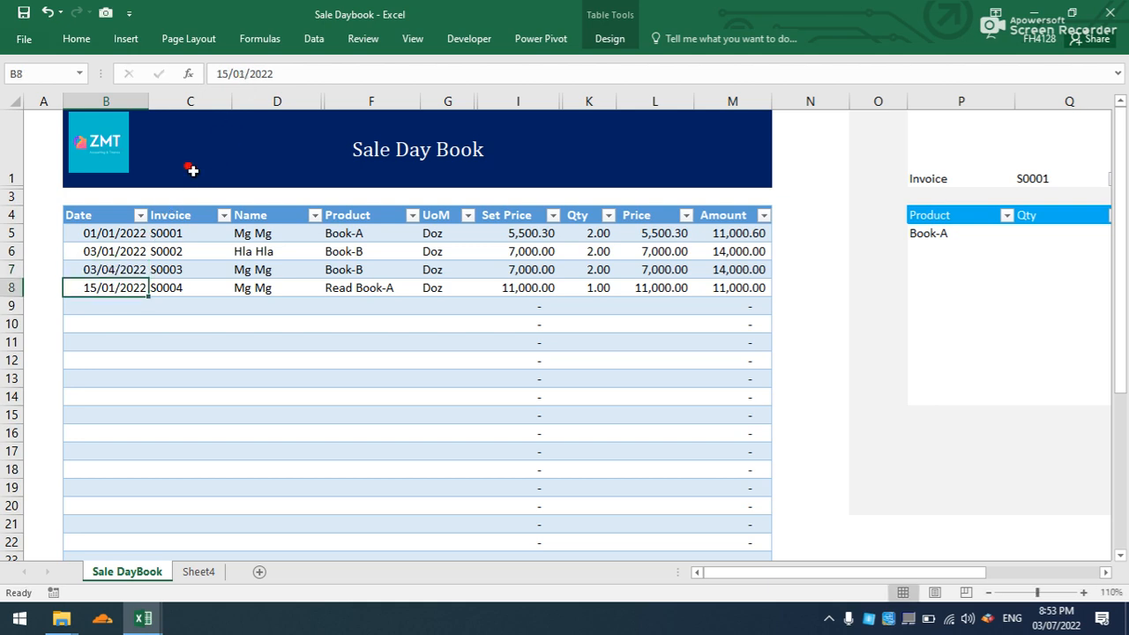
left_click(247, 74)
key("BackSpace")
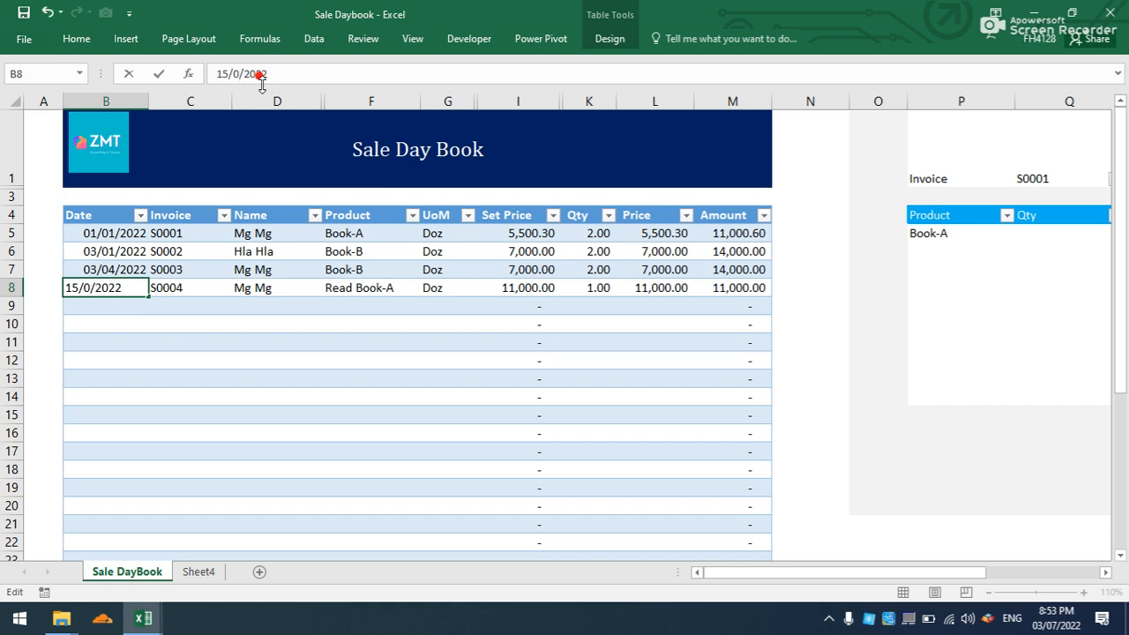
type("5")
left_click(132, 340)
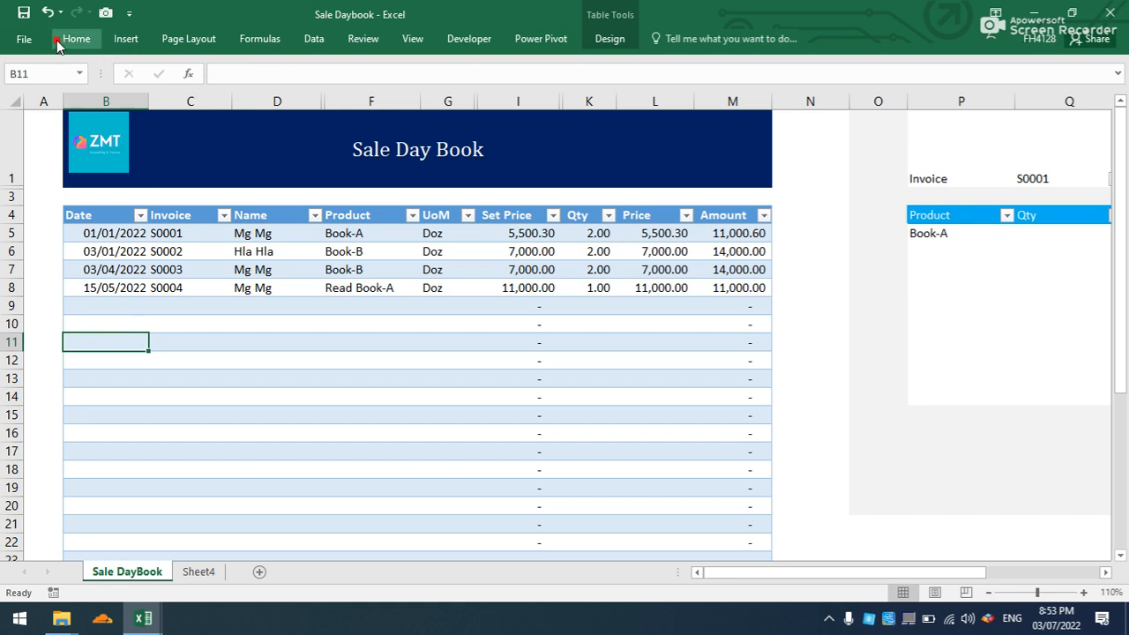
- Refresh the journal entries query table on Sheet4 and close the Sale Daybook workbook
left_click(196, 572)
right_click(273, 199)
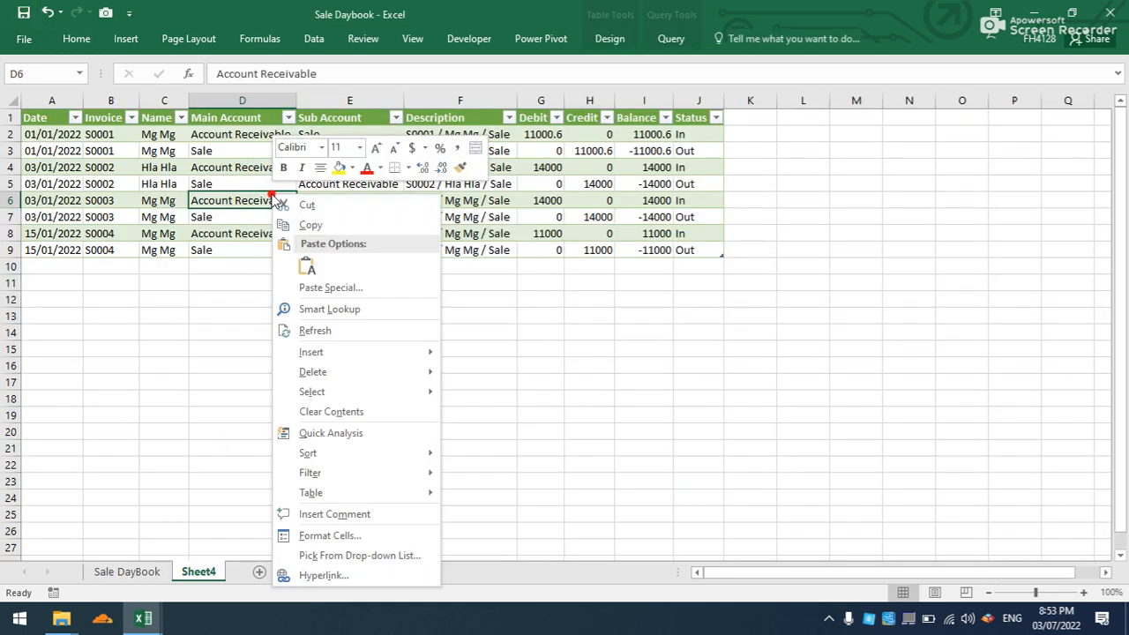
left_click(305, 331)
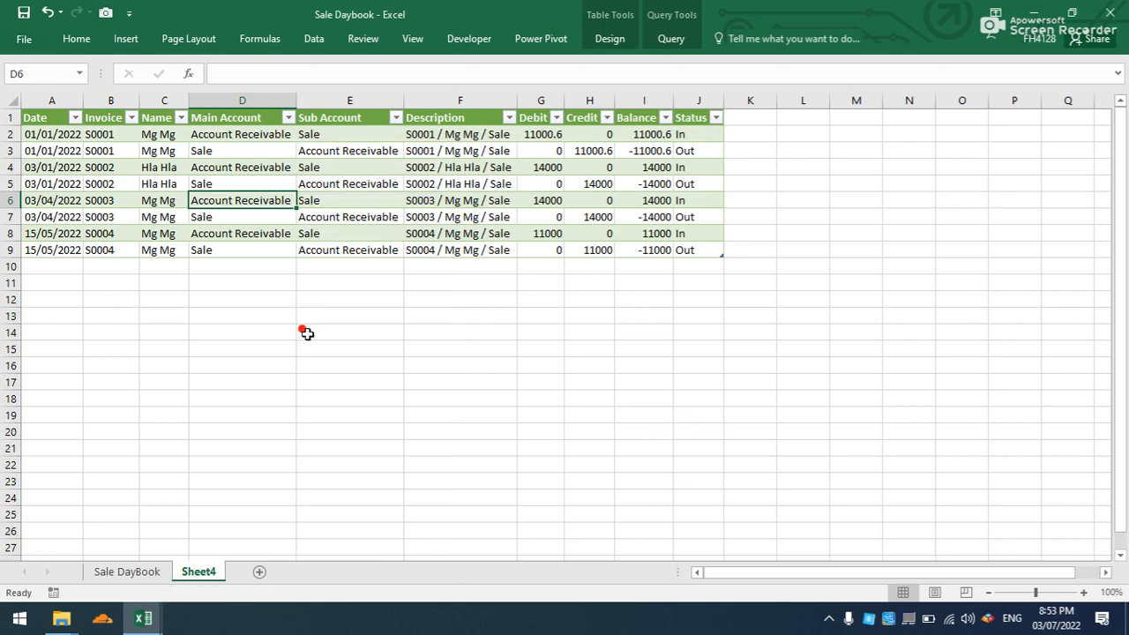
left_click(305, 331)
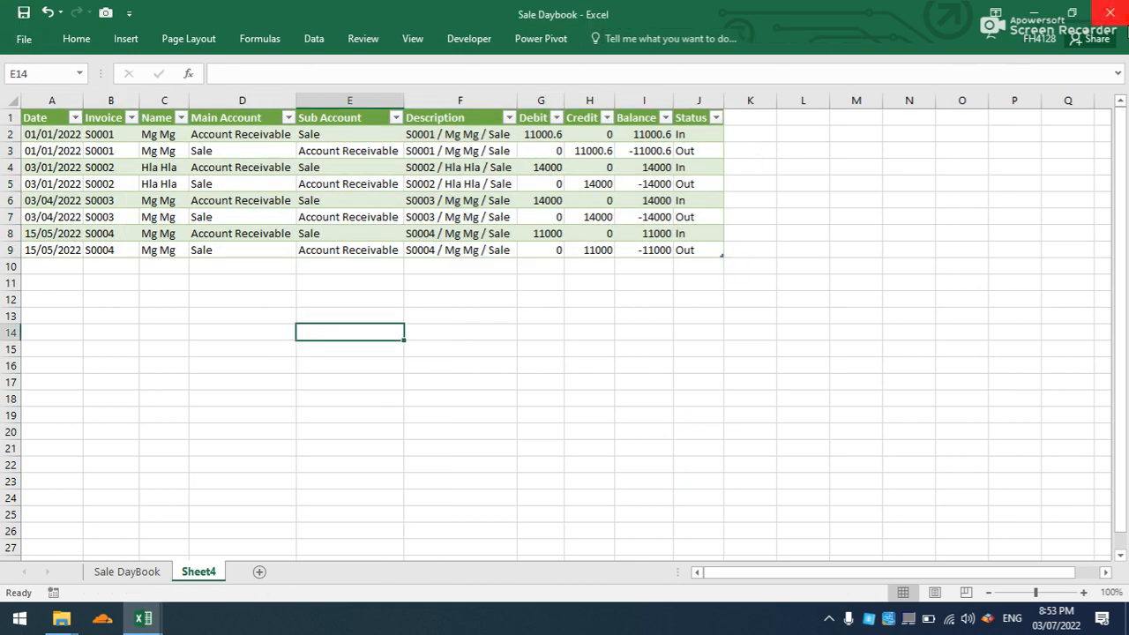
left_click(1111, 12)
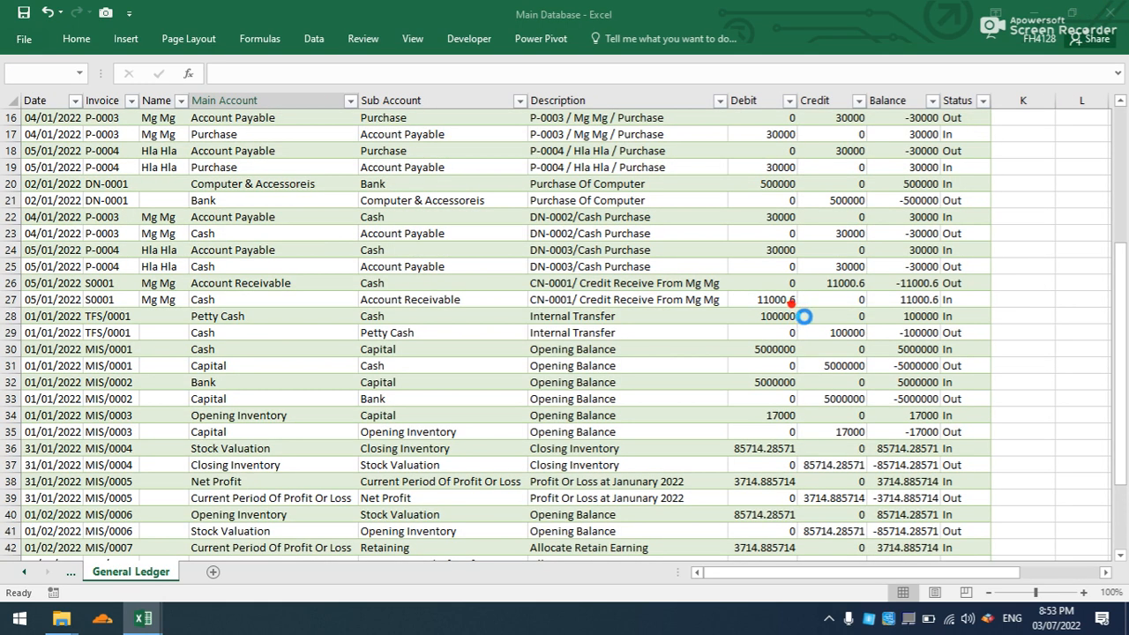
- Refresh the General Ledger query table in the Main Database workbook and check the sale dates in its first rows
left_click(326, 263)
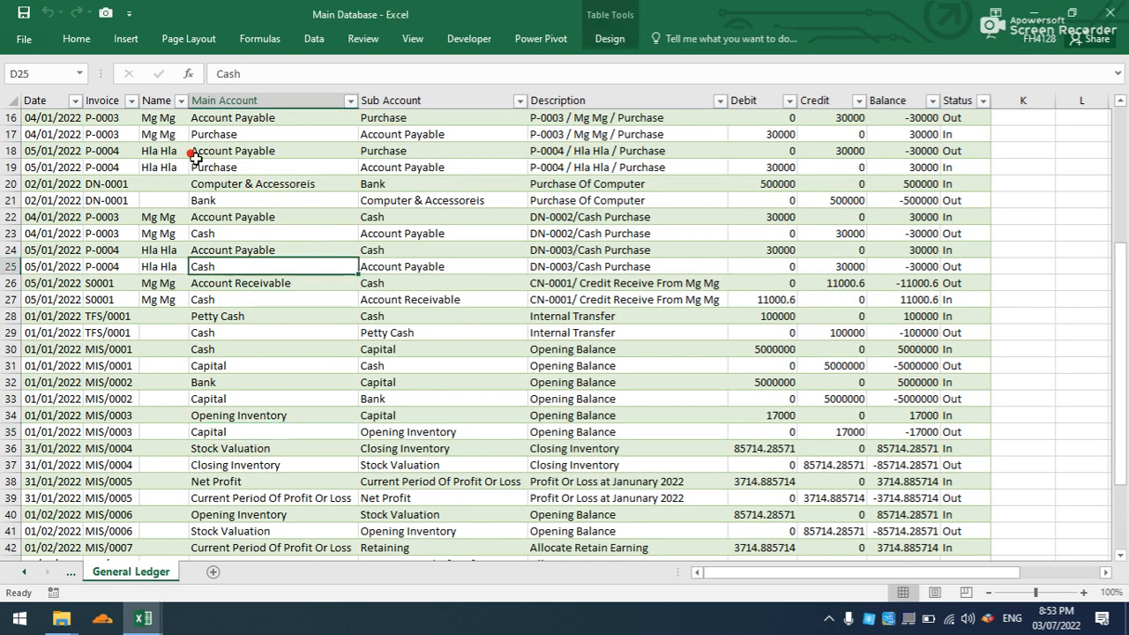
right_click(202, 184)
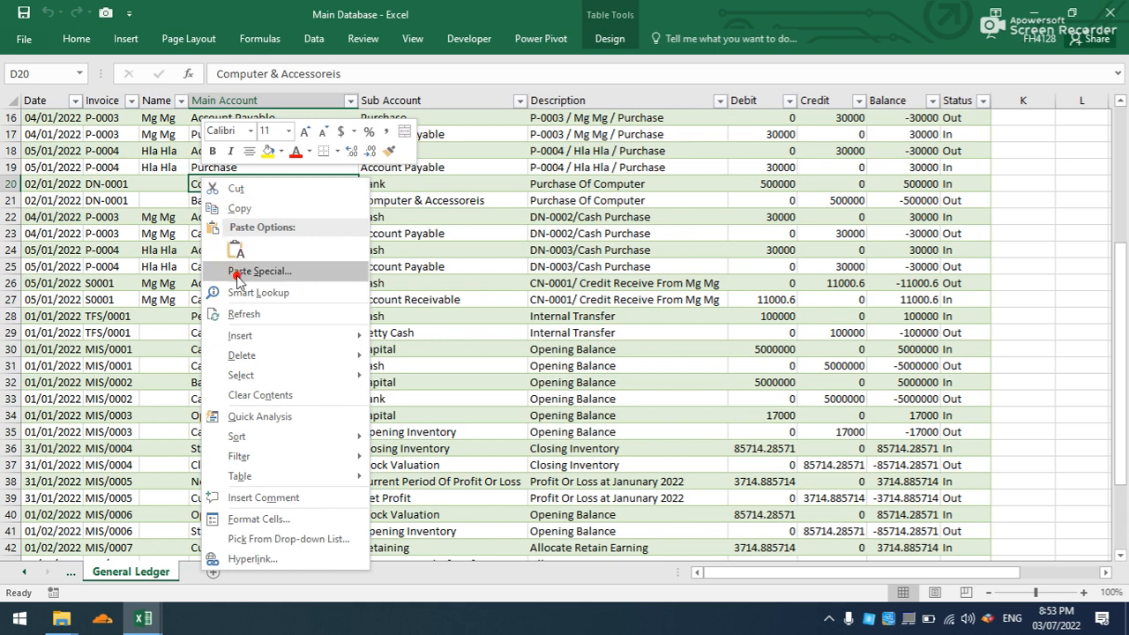
left_click(240, 316)
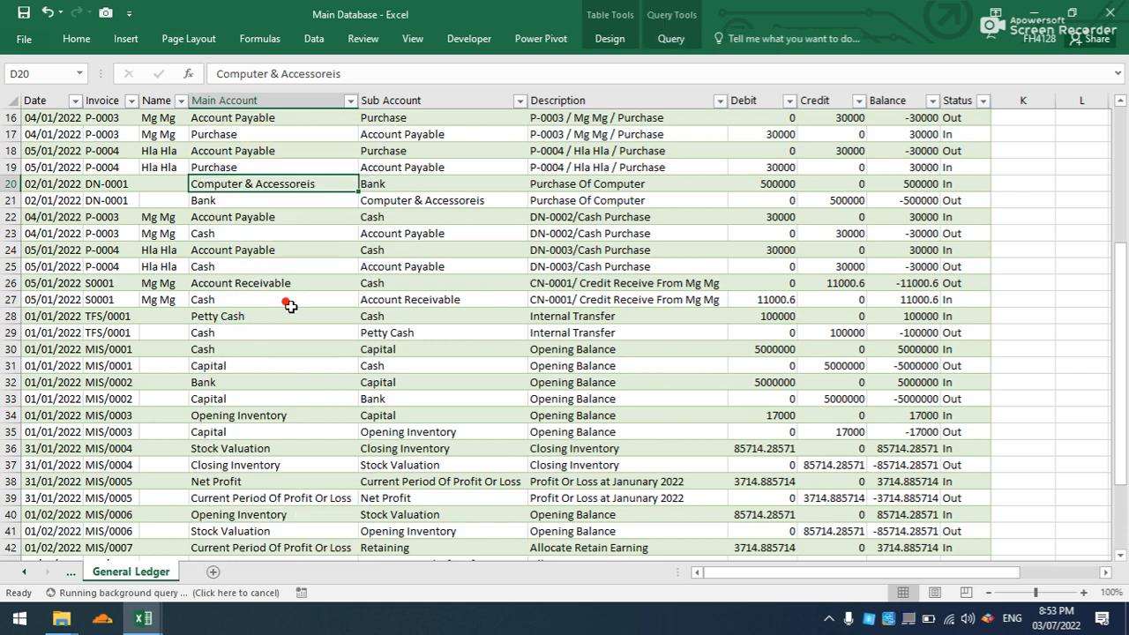
scroll(291, 305, "down", 4)
scroll(291, 305, "up", 4)
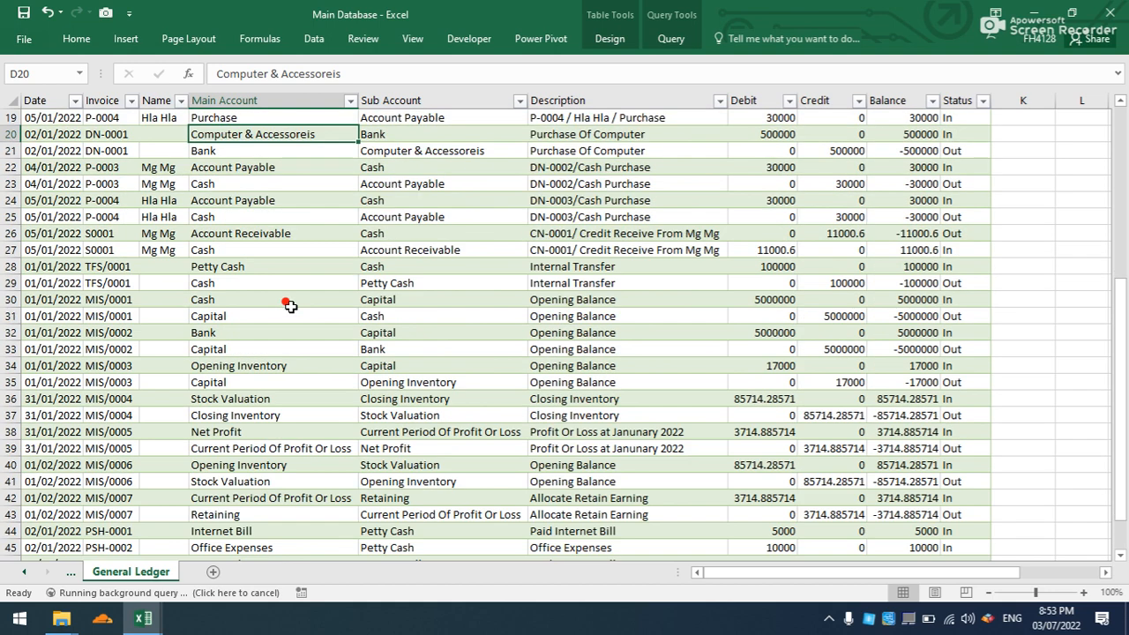
scroll(290, 305, "up", 6)
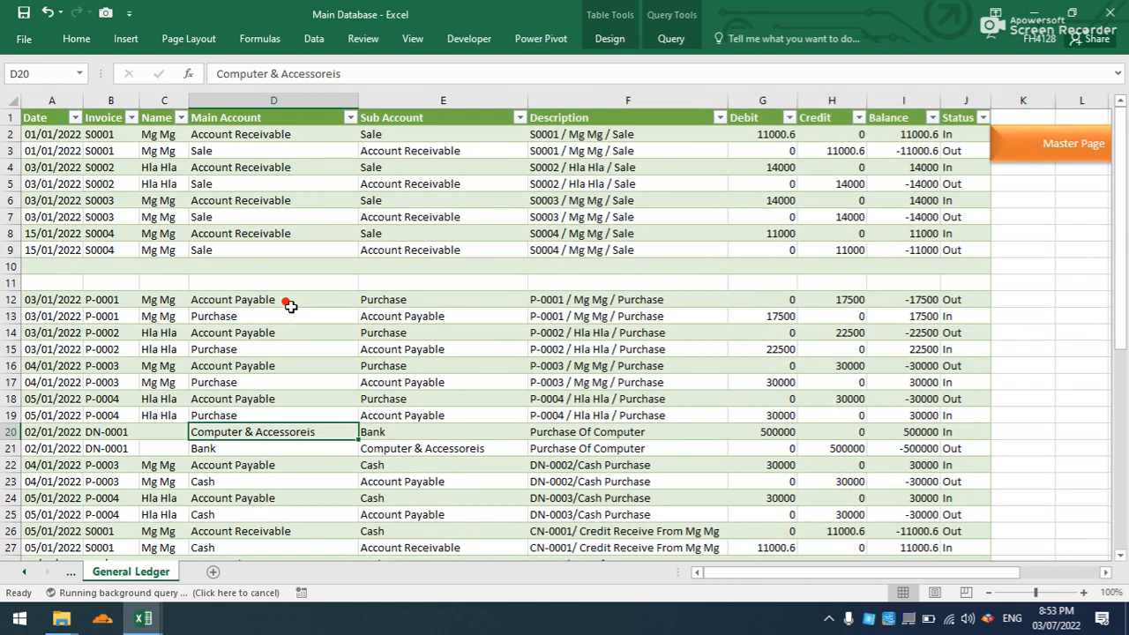
scroll(290, 306, "down", 1)
scroll(290, 305, "up", 1)
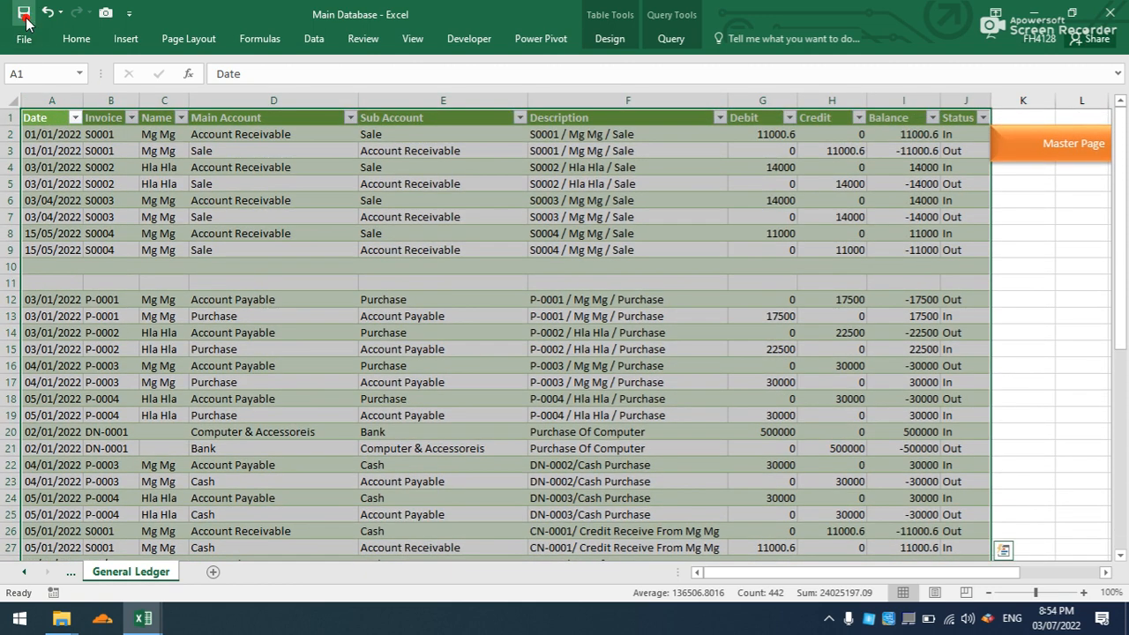
- Switch to the Book3 workbook, refresh the debtor aging table on Sheet3 and widen its Age column
left_click(143, 617)
left_click(218, 564)
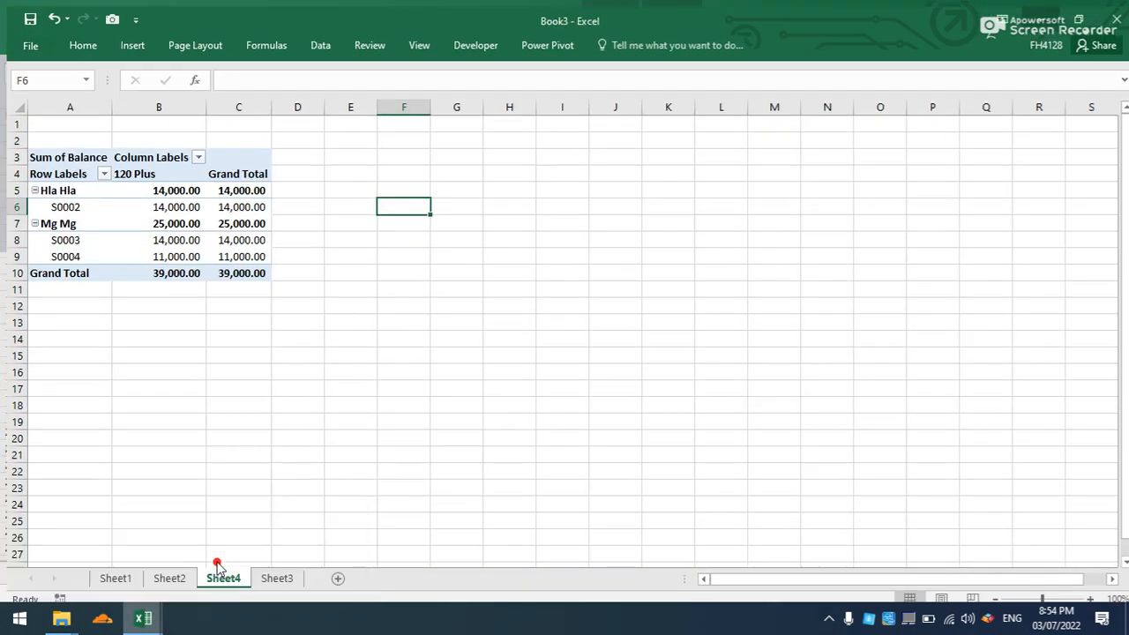
left_click(164, 565)
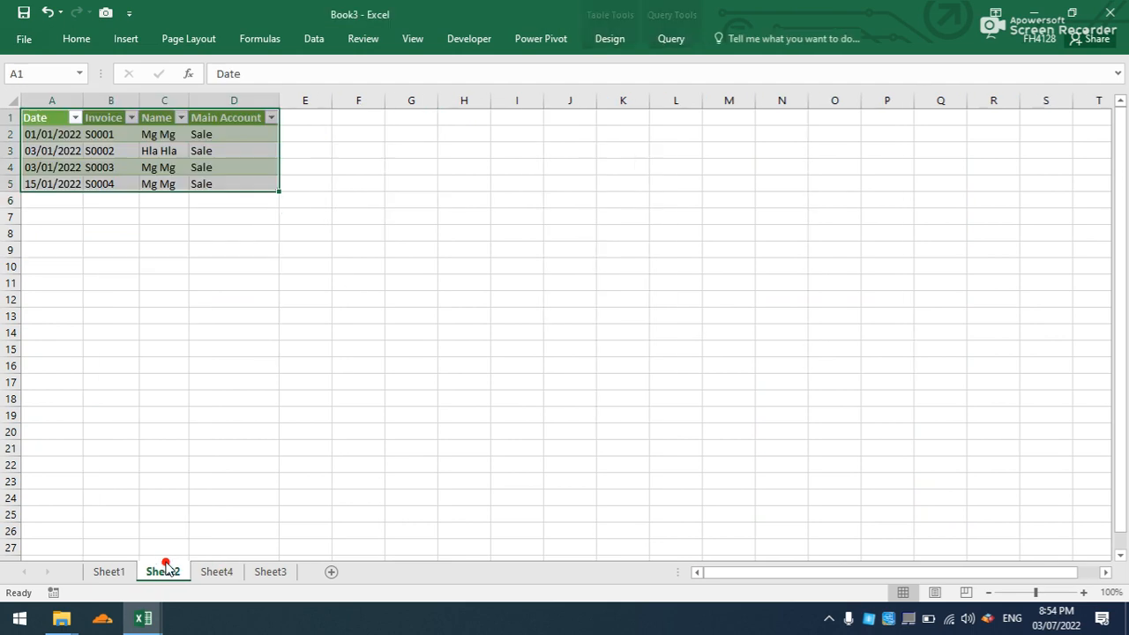
left_click(113, 572)
left_click(258, 573)
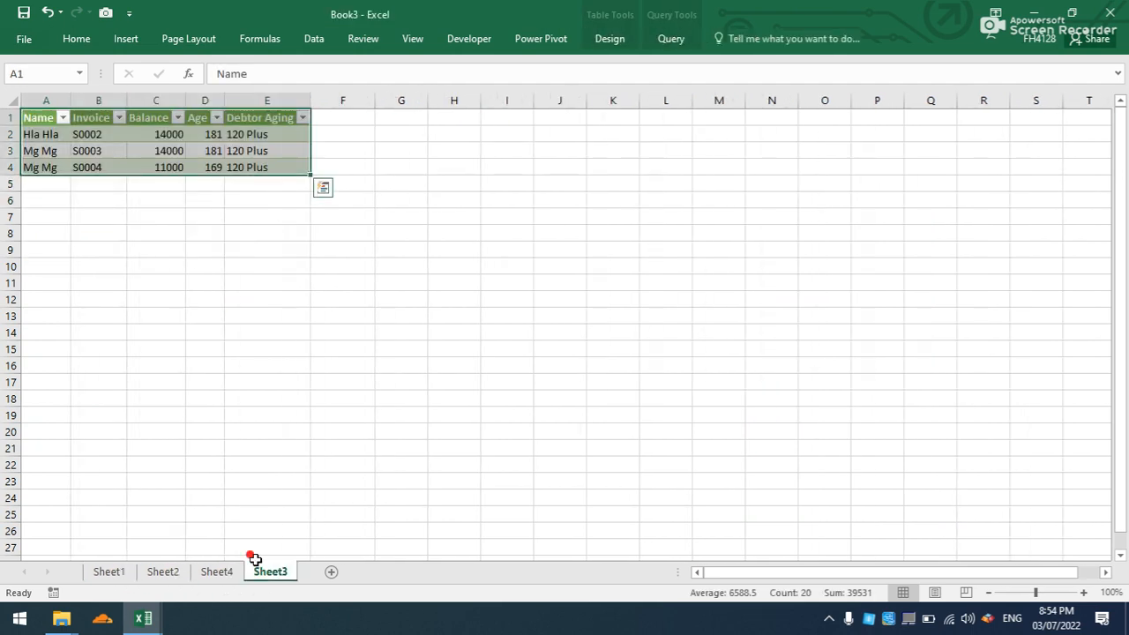
left_click(314, 38)
left_click(369, 93)
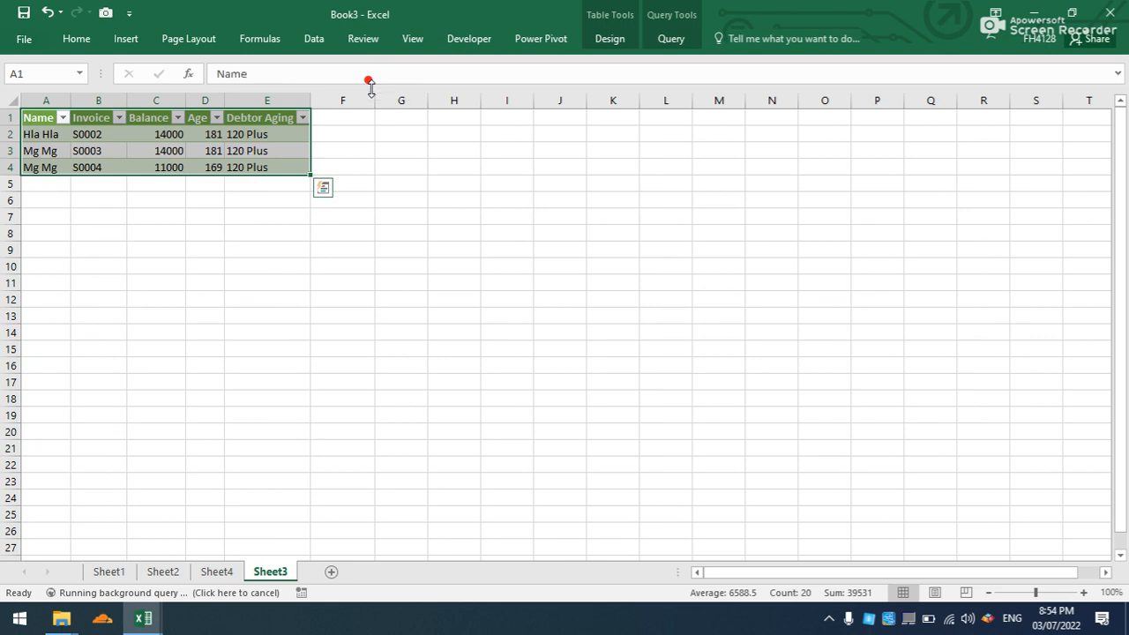
left_click(216, 300)
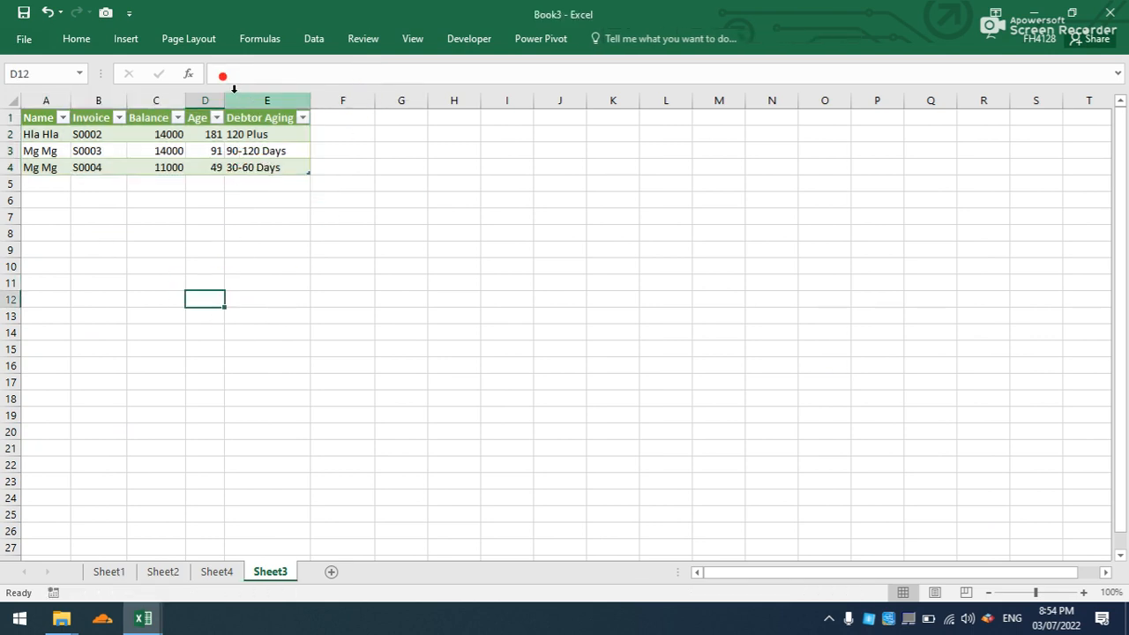
left_click_drag(225, 88, 261, 91)
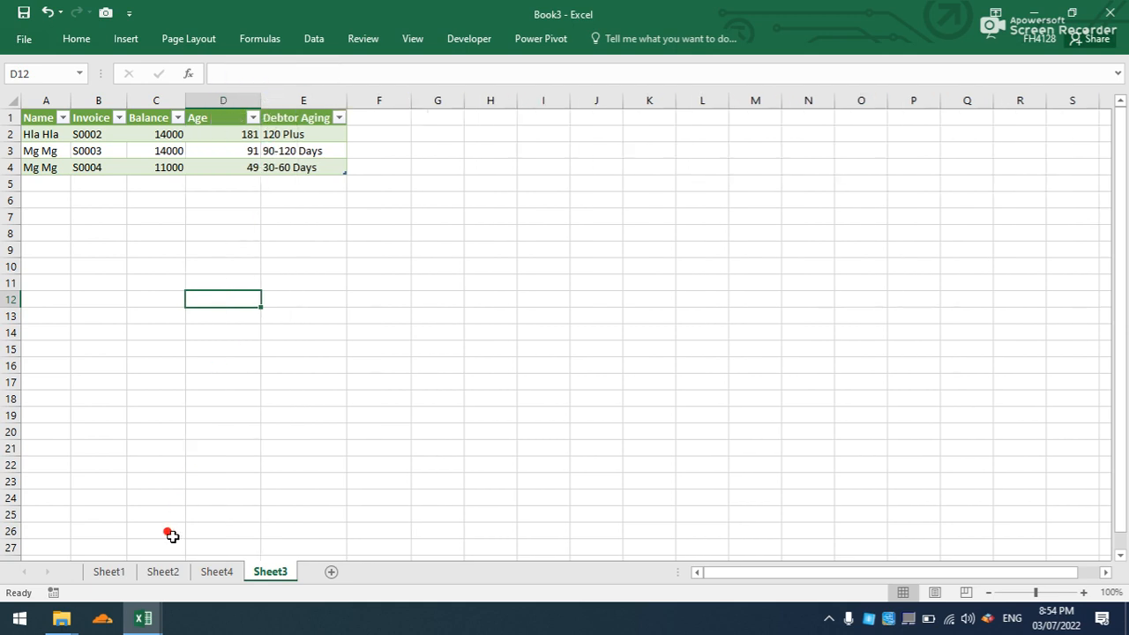
- Refresh the aging PivotTable on Sheet4
left_click(216, 571)
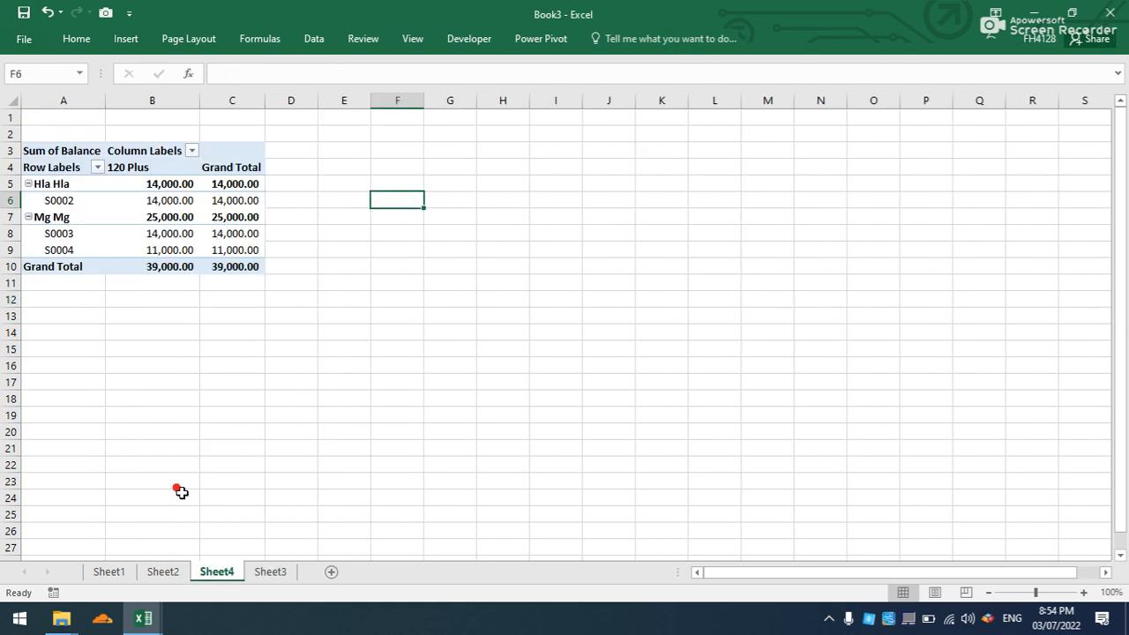
right_click(134, 220)
left_click(175, 296)
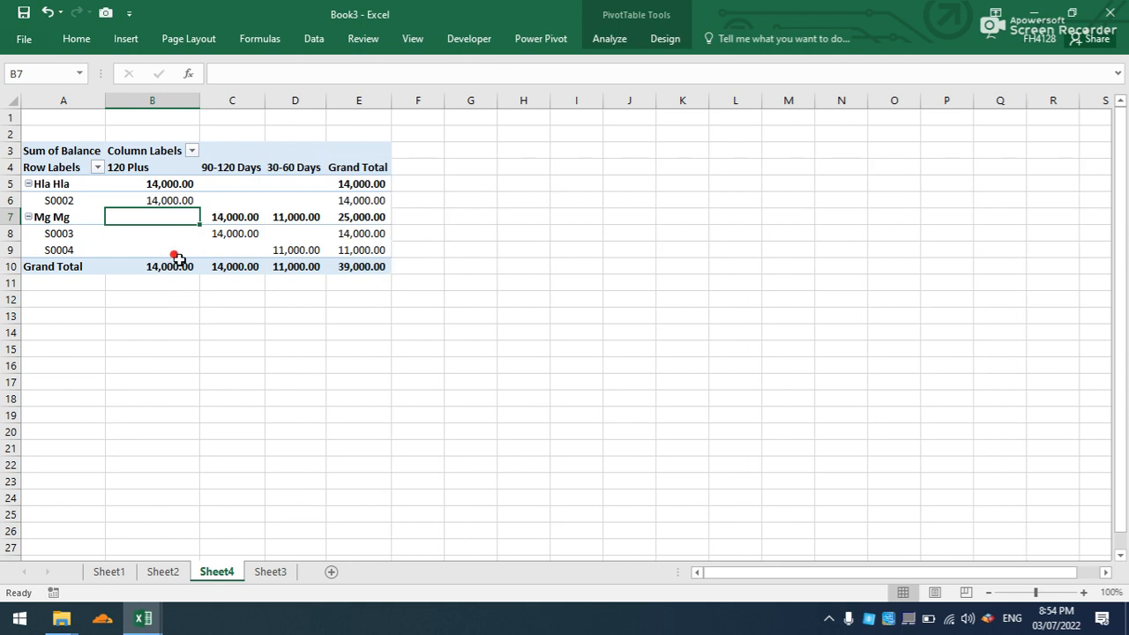
- Reorder the PivotTable's aging columns as 30-60 Days, 90-120 Days and 120 Plus
left_click(143, 136)
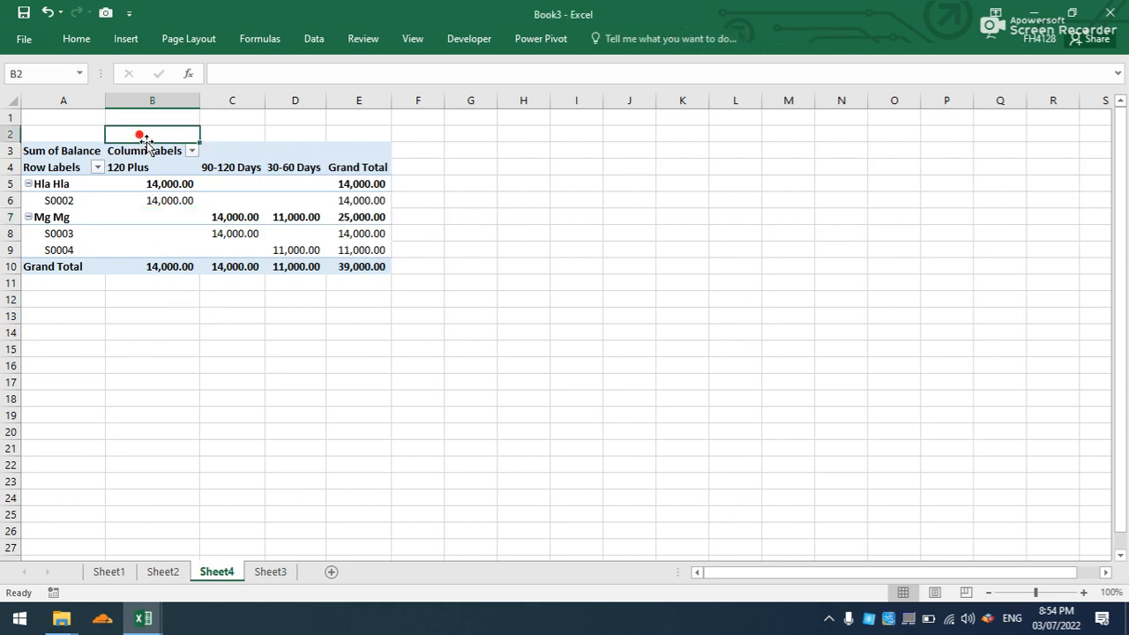
left_click(148, 145)
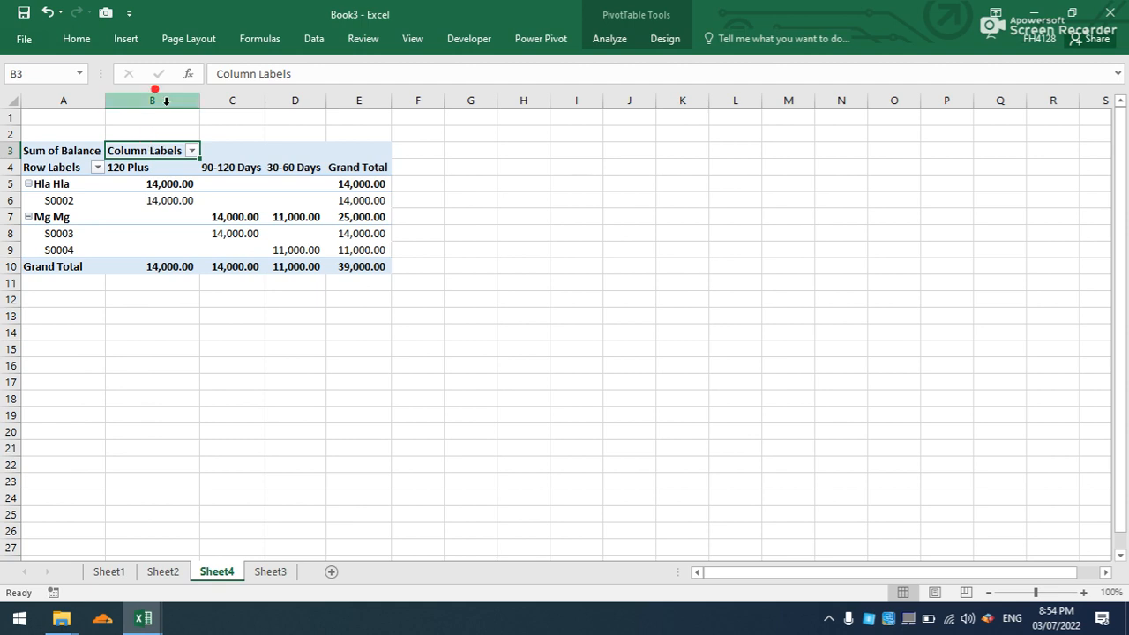
left_click(155, 142)
left_click(165, 162)
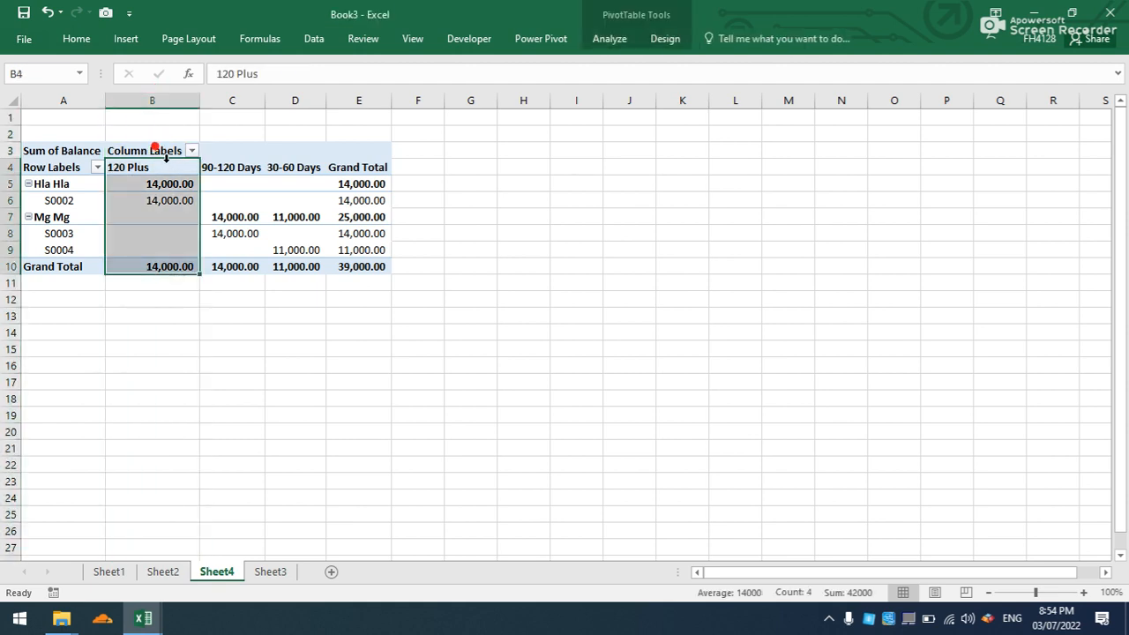
left_click(302, 143)
left_click(300, 152)
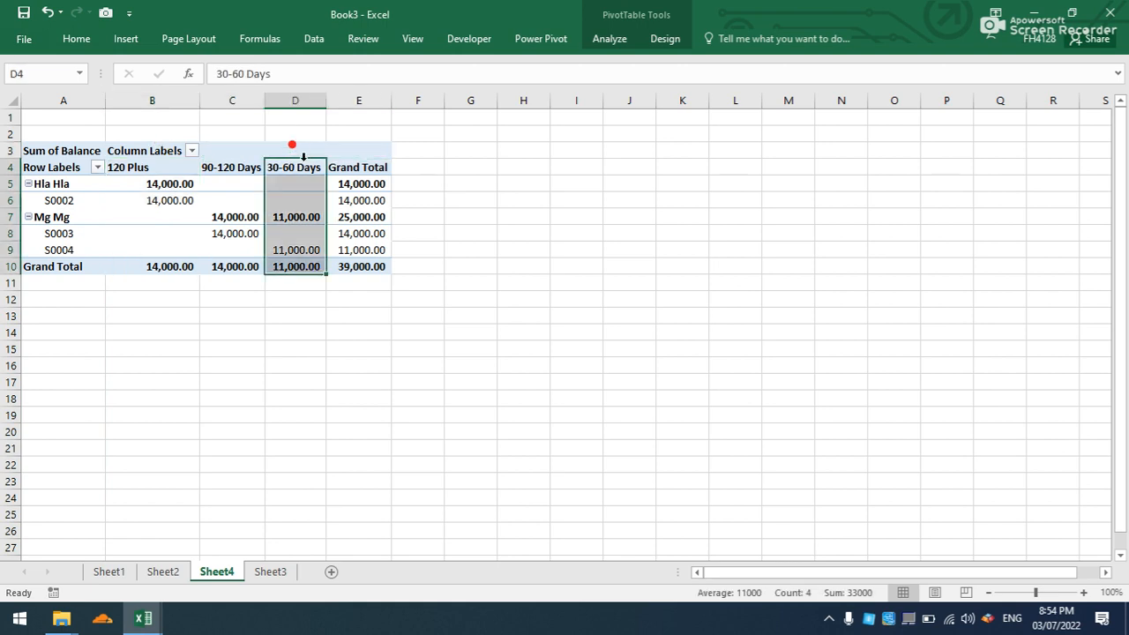
left_click_drag(299, 161, 123, 176)
left_click(230, 156)
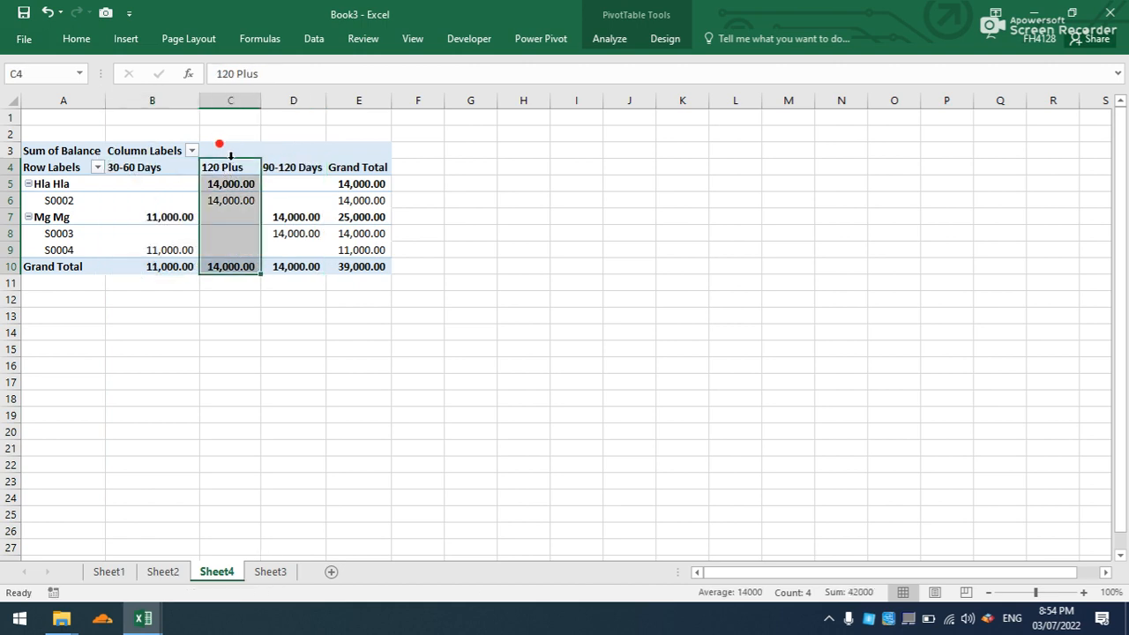
left_click_drag(227, 155, 313, 157)
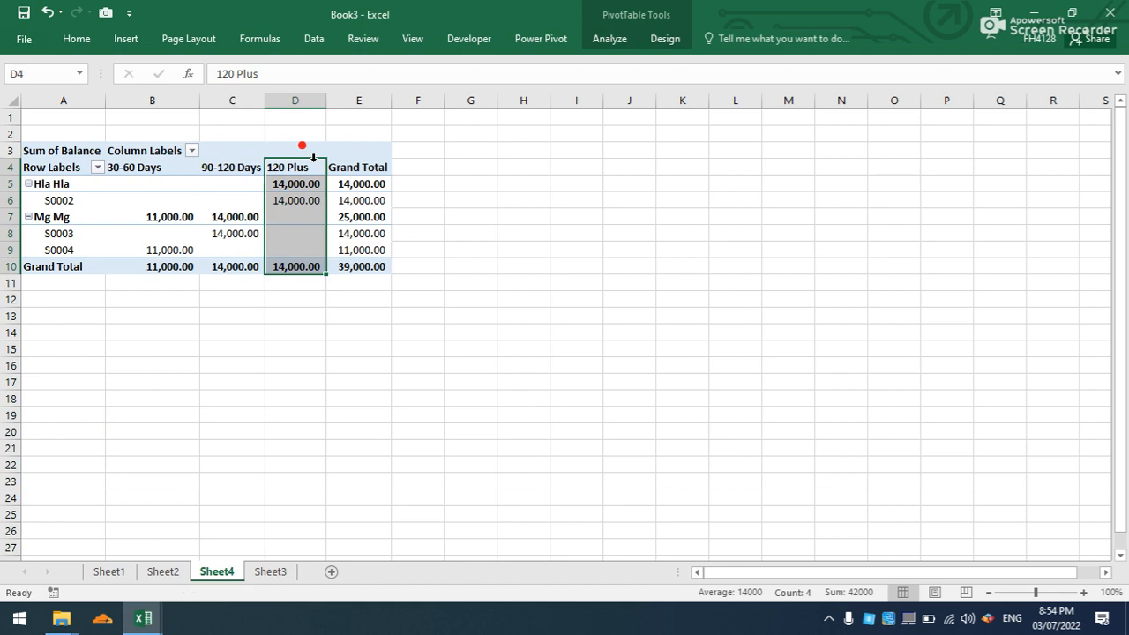
- Apply Pivot Style Medium 8 to the aging PivotTable
left_click(271, 222)
left_click(240, 233)
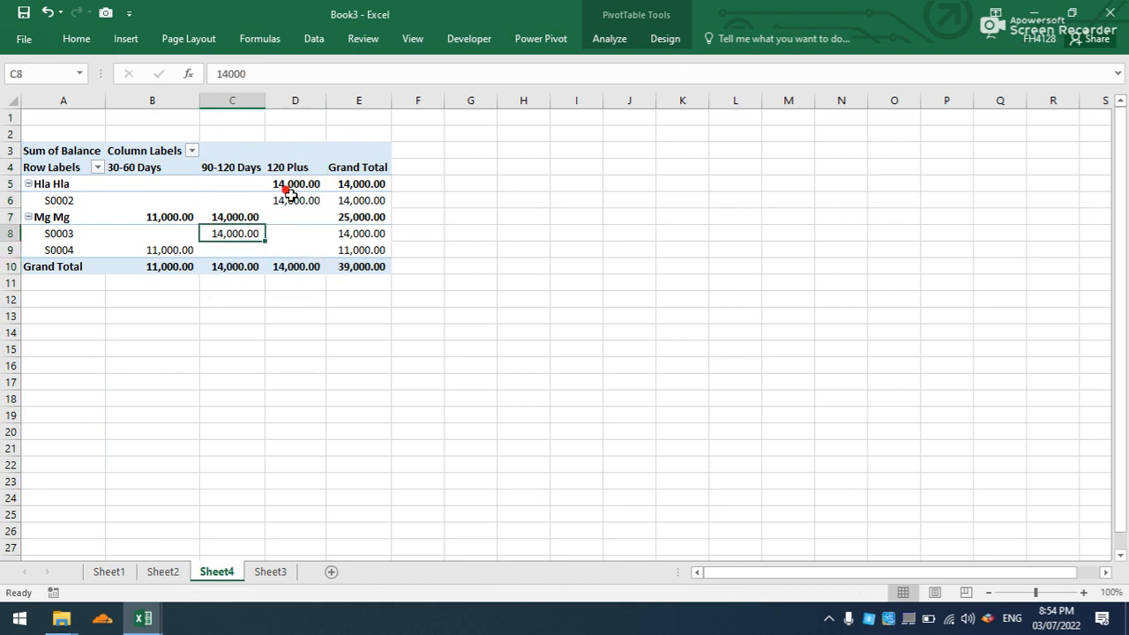
left_click(665, 39)
left_click(781, 99)
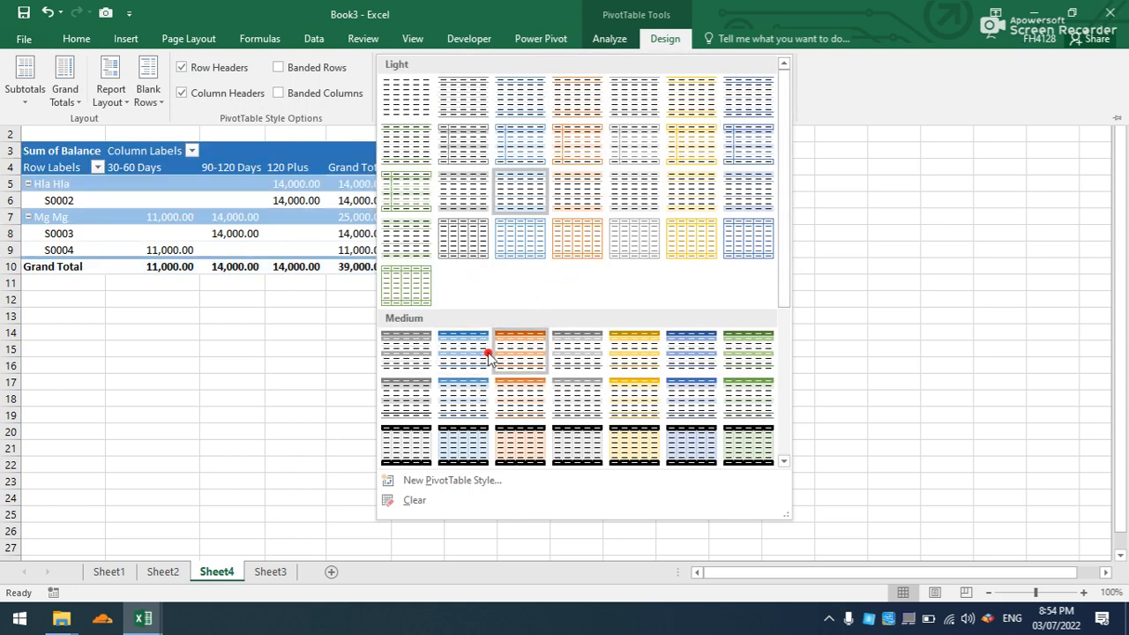
left_click(411, 398)
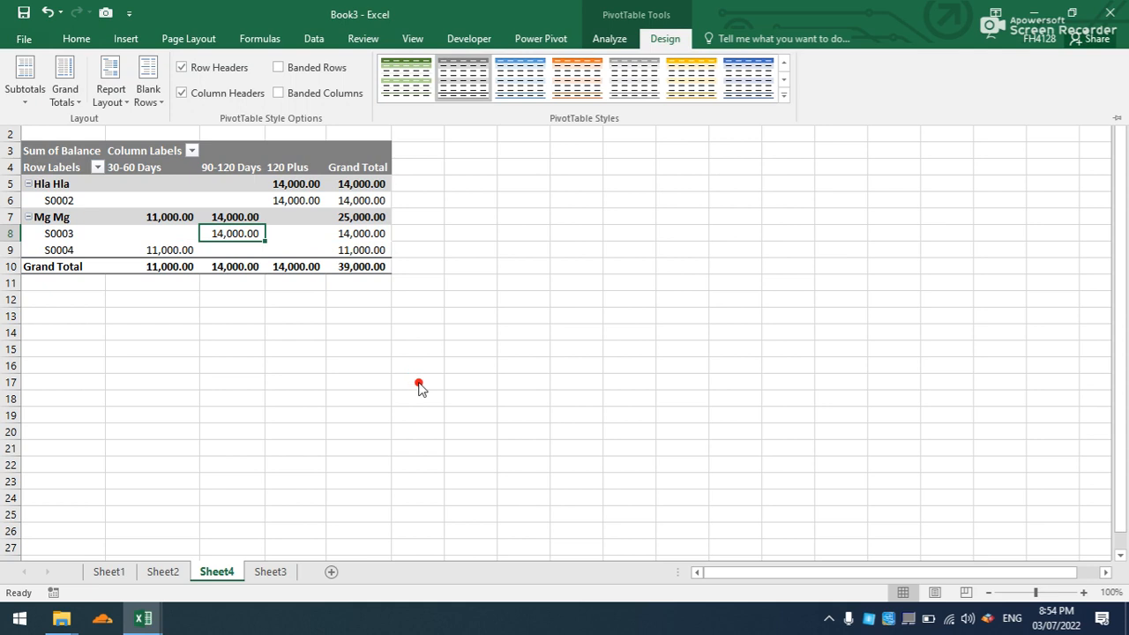
- Show all subtotals at the bottom of each group in the aging PivotTable
left_click(68, 103)
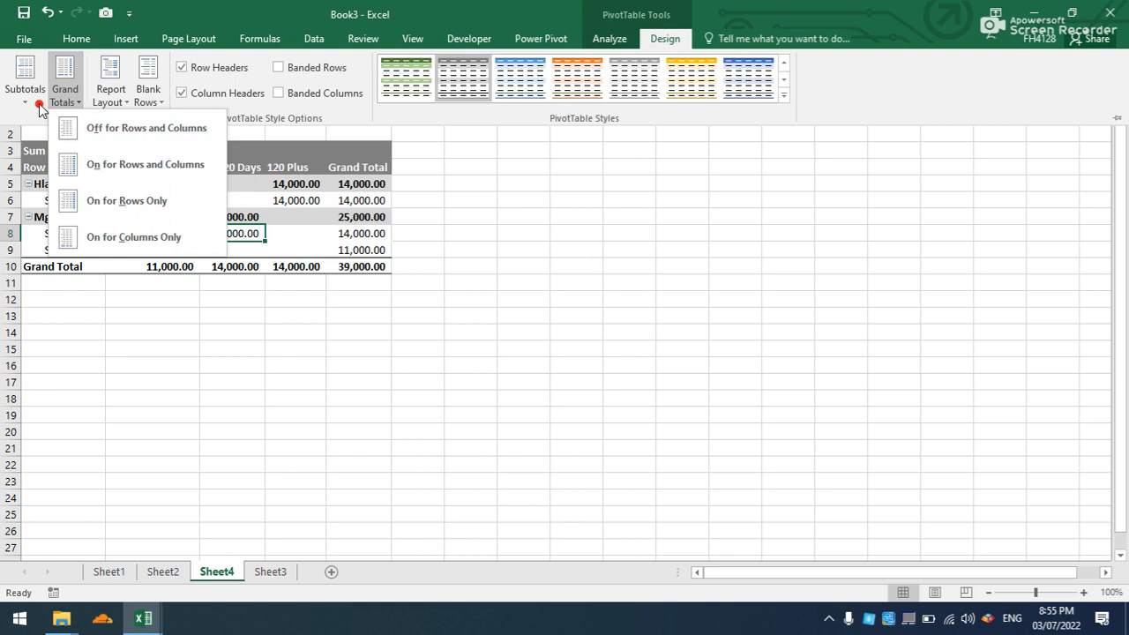
left_click(249, 216)
left_click(126, 104)
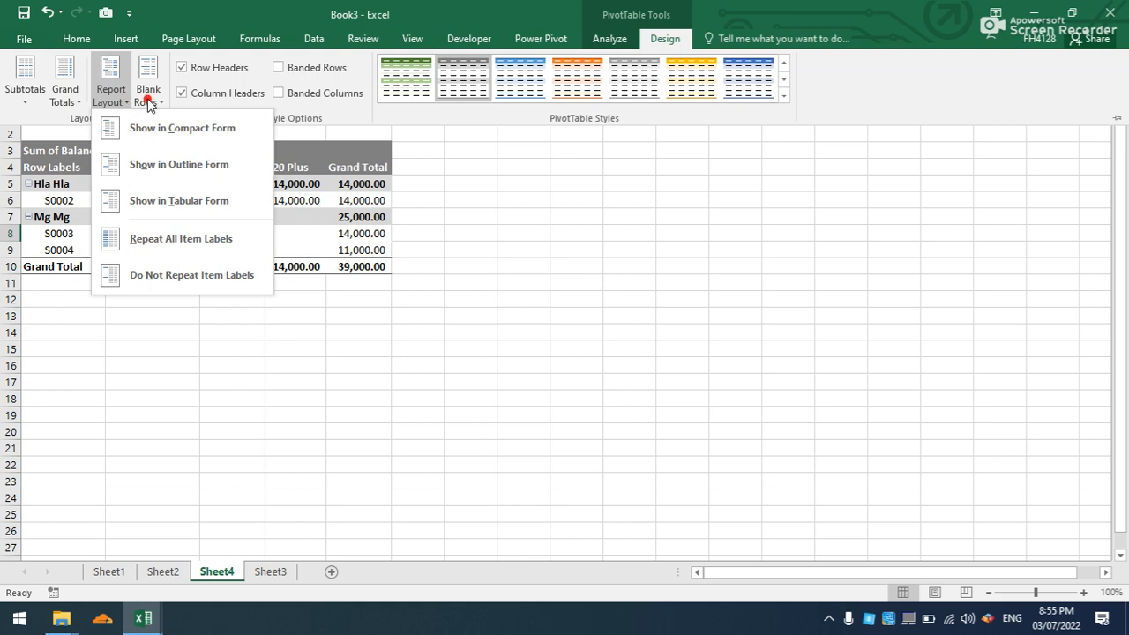
left_click(69, 93)
left_click(10, 100)
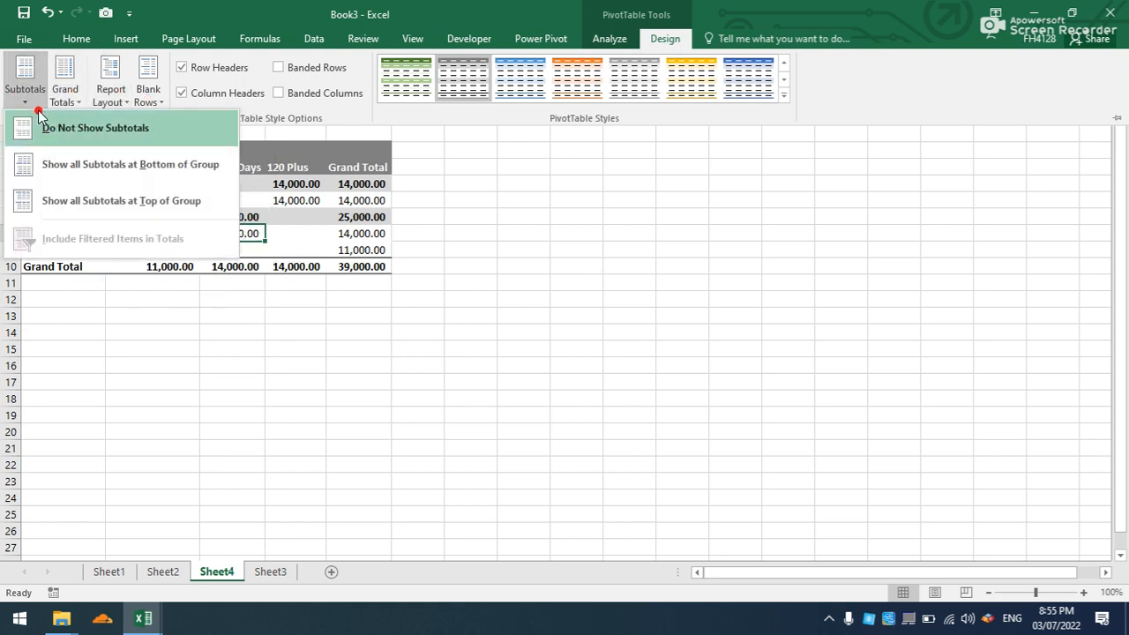
left_click(73, 168)
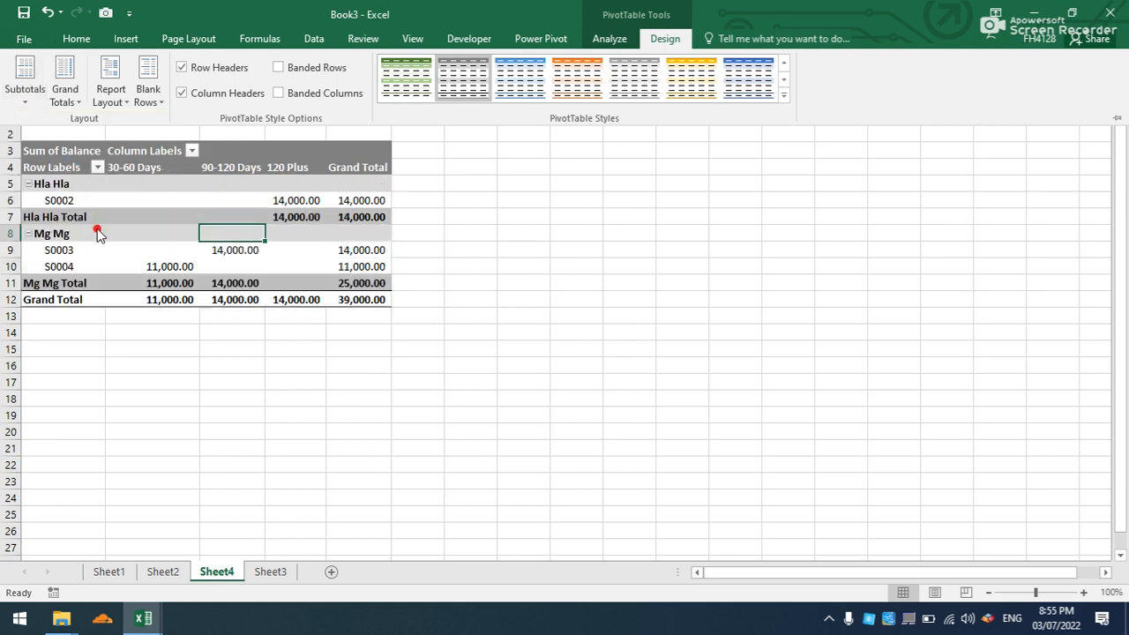
- Turn off autofitting column widths on update for the PivotTable, and widen its 90-120 Days and 120 Plus columns
right_click(229, 217)
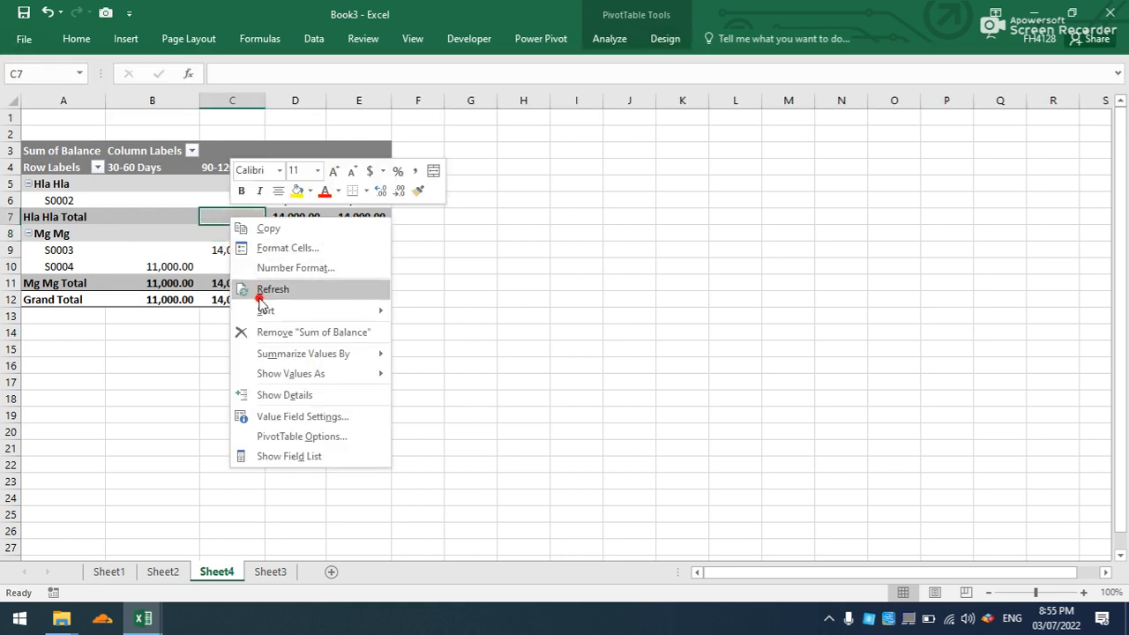
left_click(272, 435)
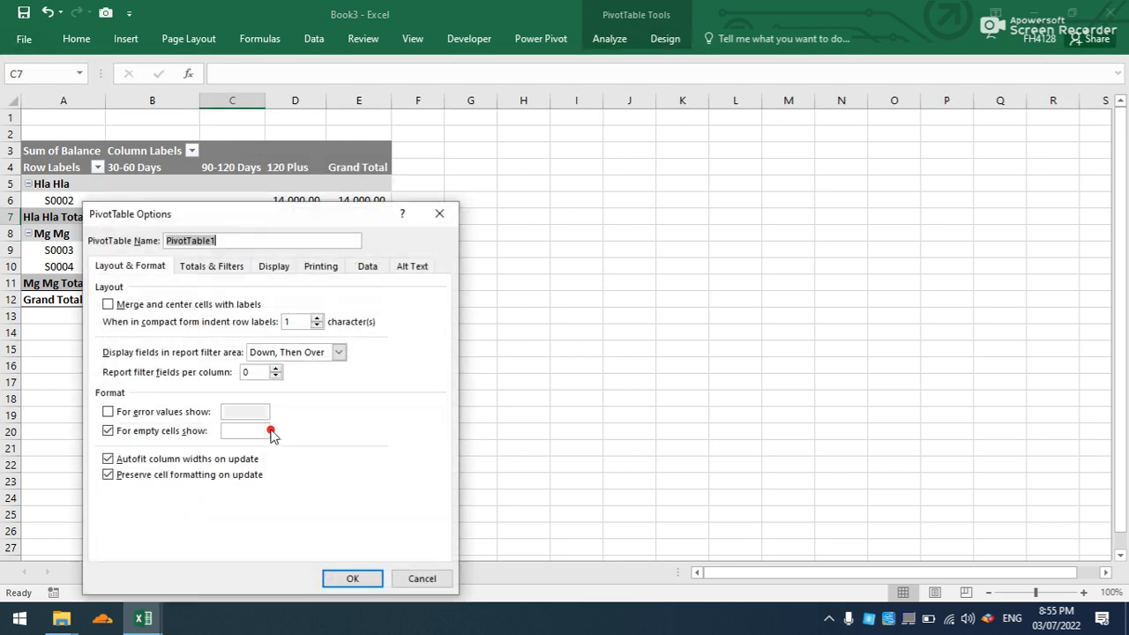
left_click(109, 459)
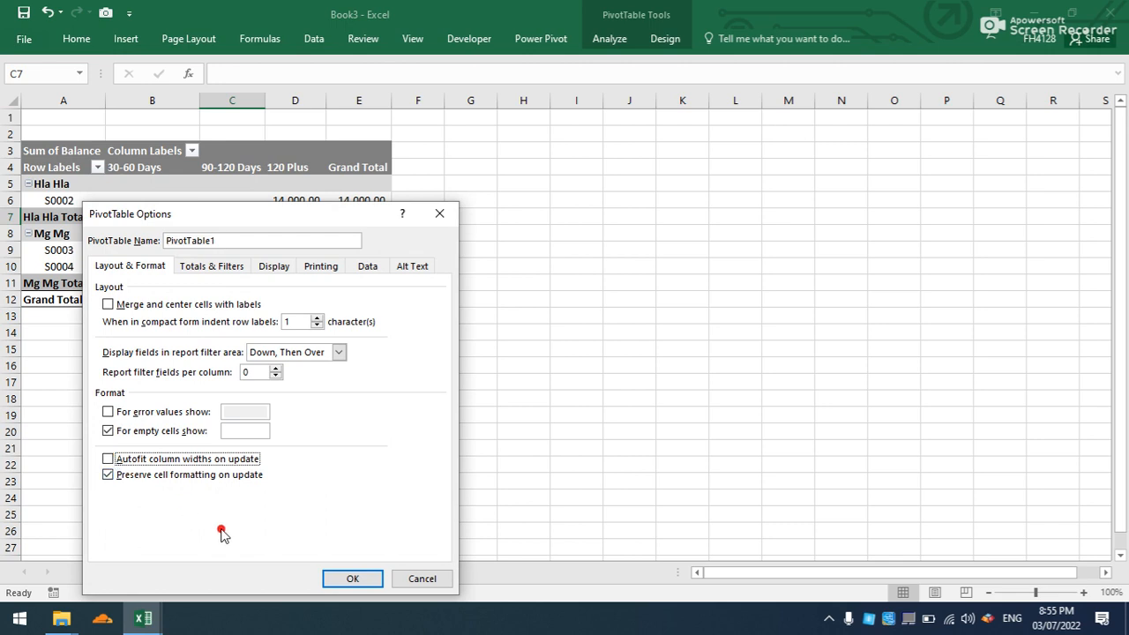
left_click(353, 578)
left_click(267, 450)
left_click_drag(264, 100, 442, 93)
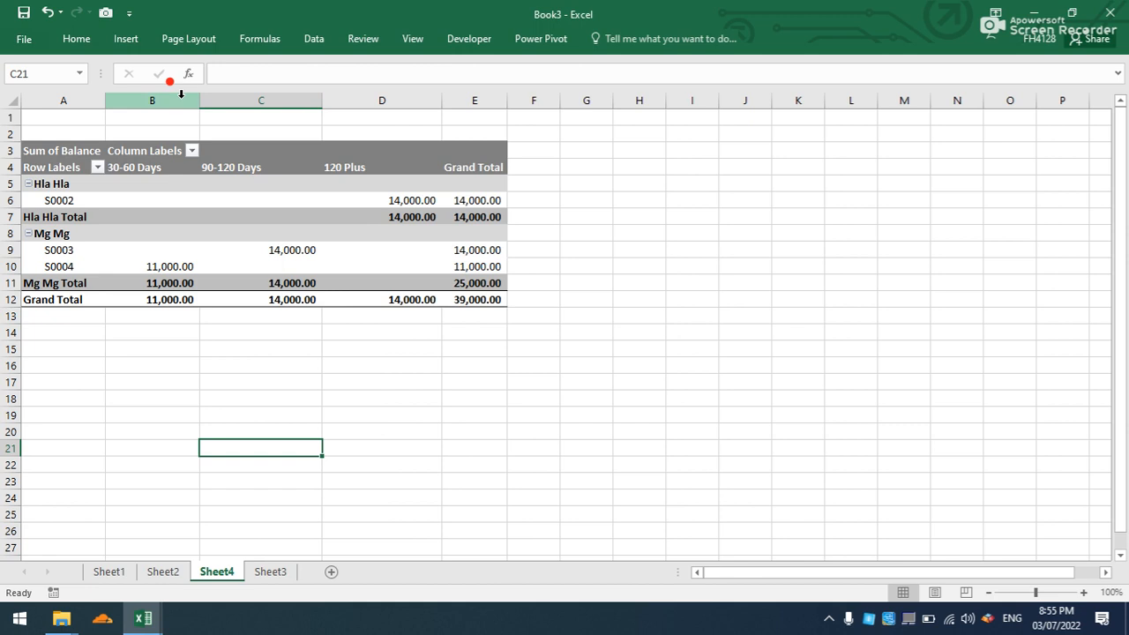
- Hide row 3 above the PivotTable's row labels and widen column A slightly
left_click(7, 149)
right_click(7, 150)
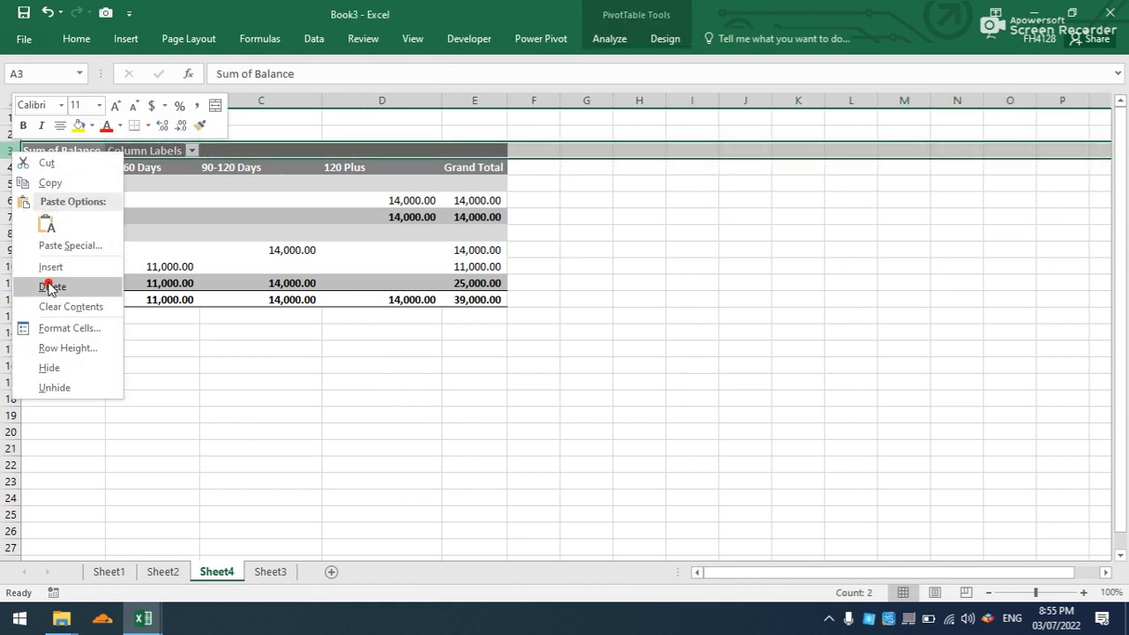
left_click(48, 367)
left_click(195, 231)
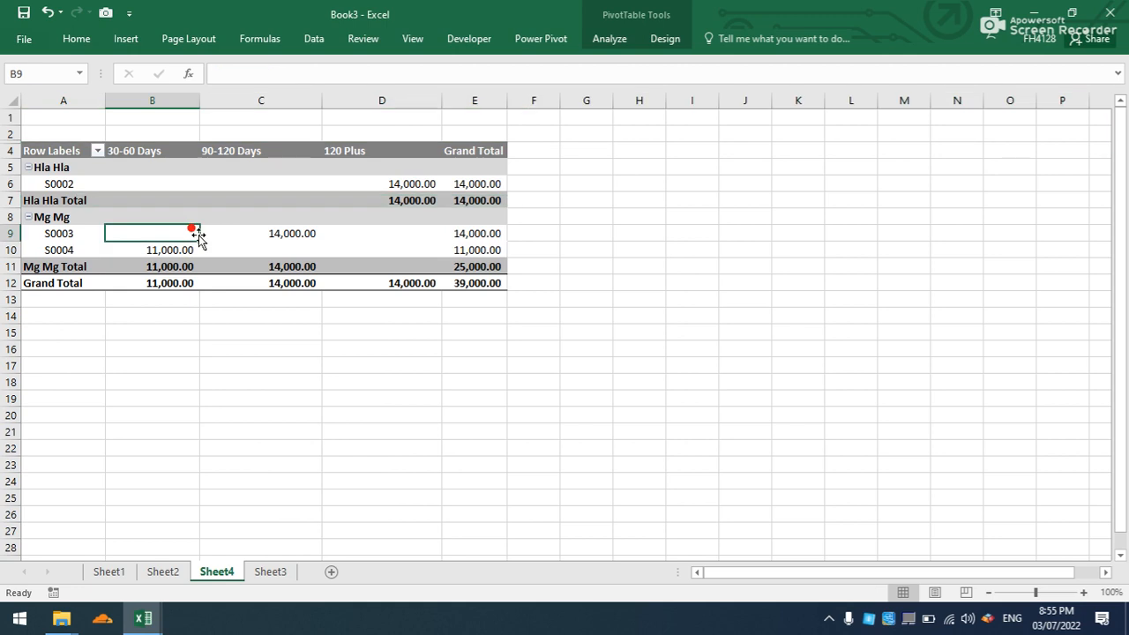
left_click_drag(105, 100, 122, 104)
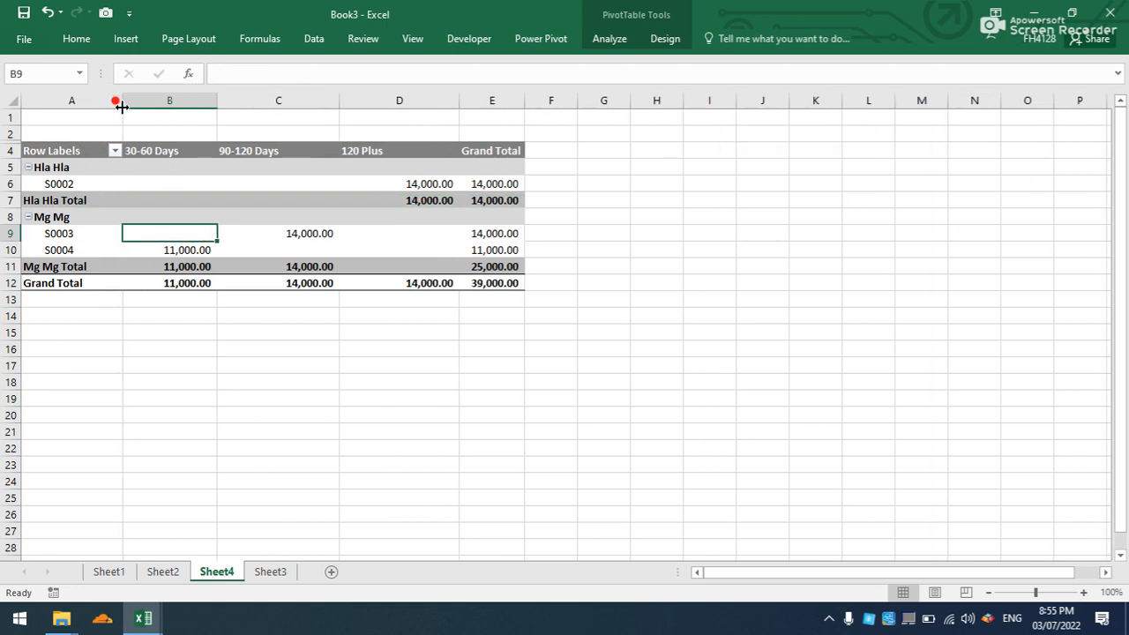
left_click(66, 169)
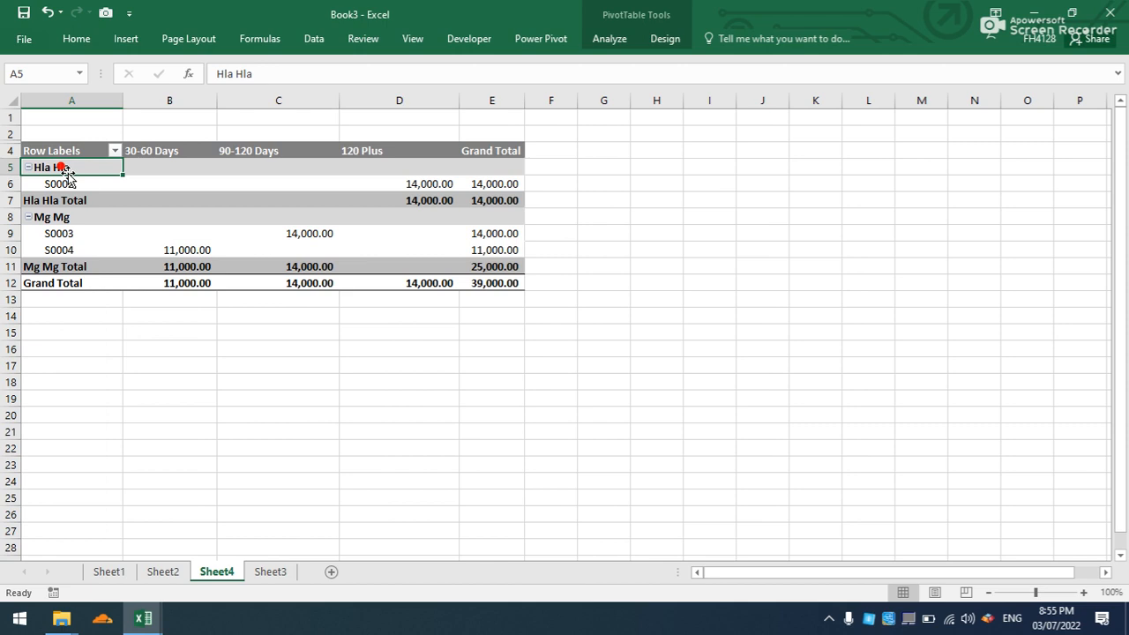
left_click(226, 365)
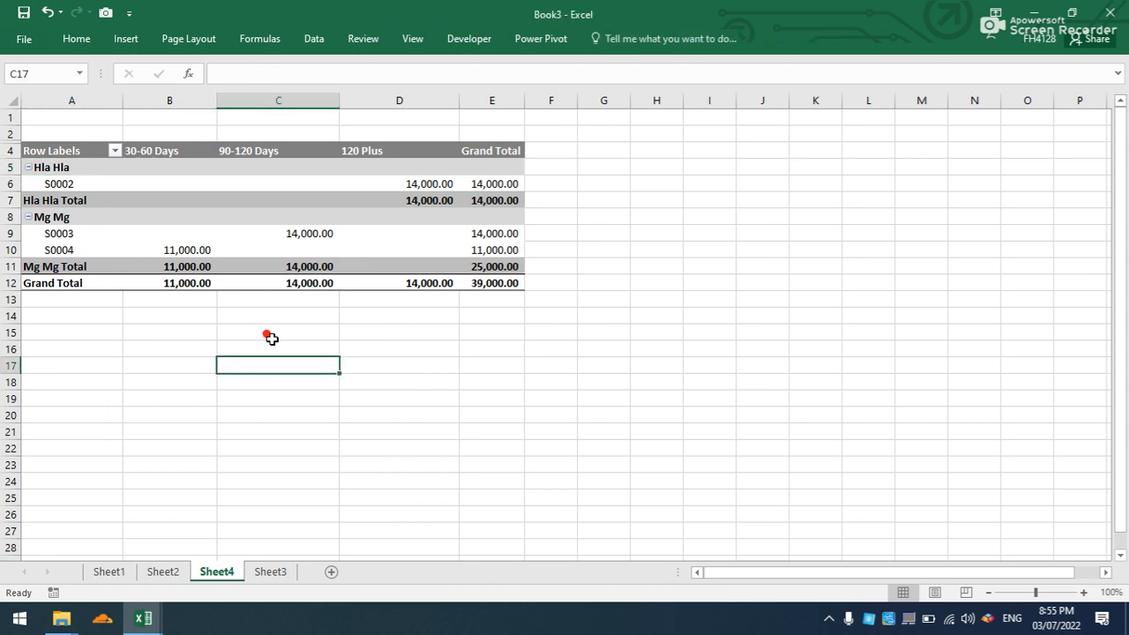
- Enter the title "Debtor Aging Report" in cell A1
left_click(78, 116)
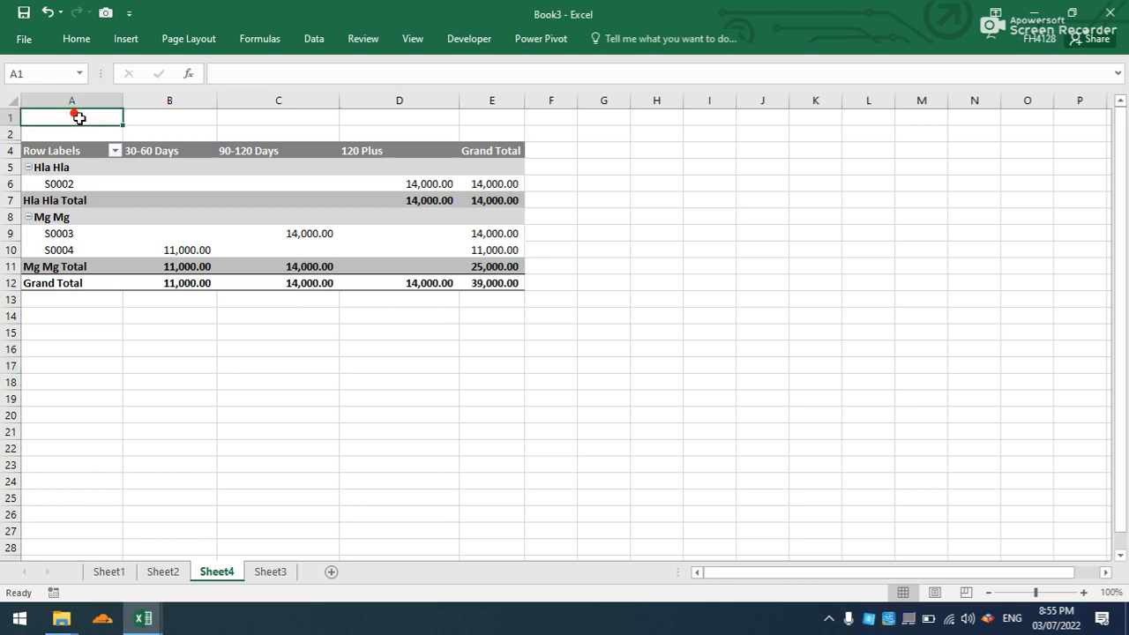
type("Debtor Aging")
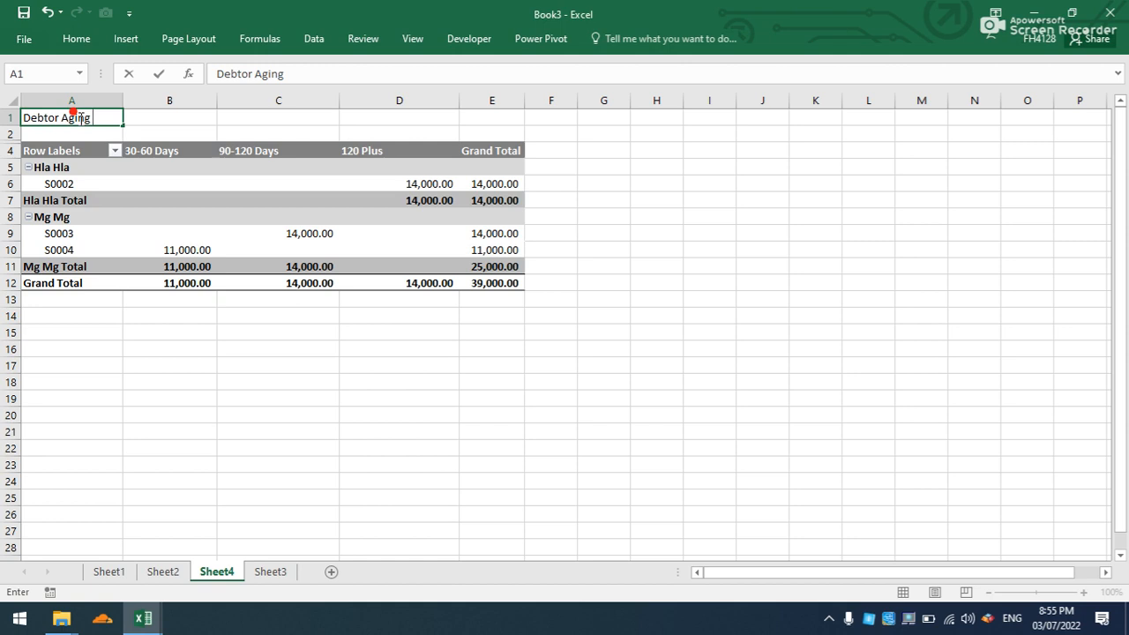
type("Report")
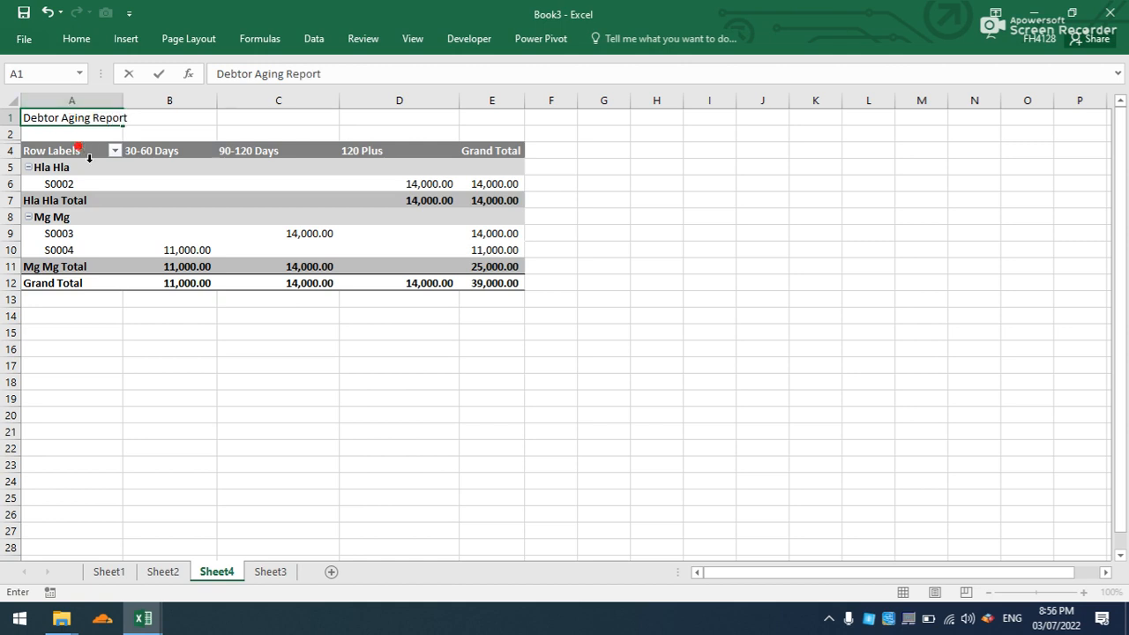
left_click(64, 167)
- Merge and center the title across A1:F1 and format it with a yellow fill and bold red text
left_click_drag(45, 116, 464, 117)
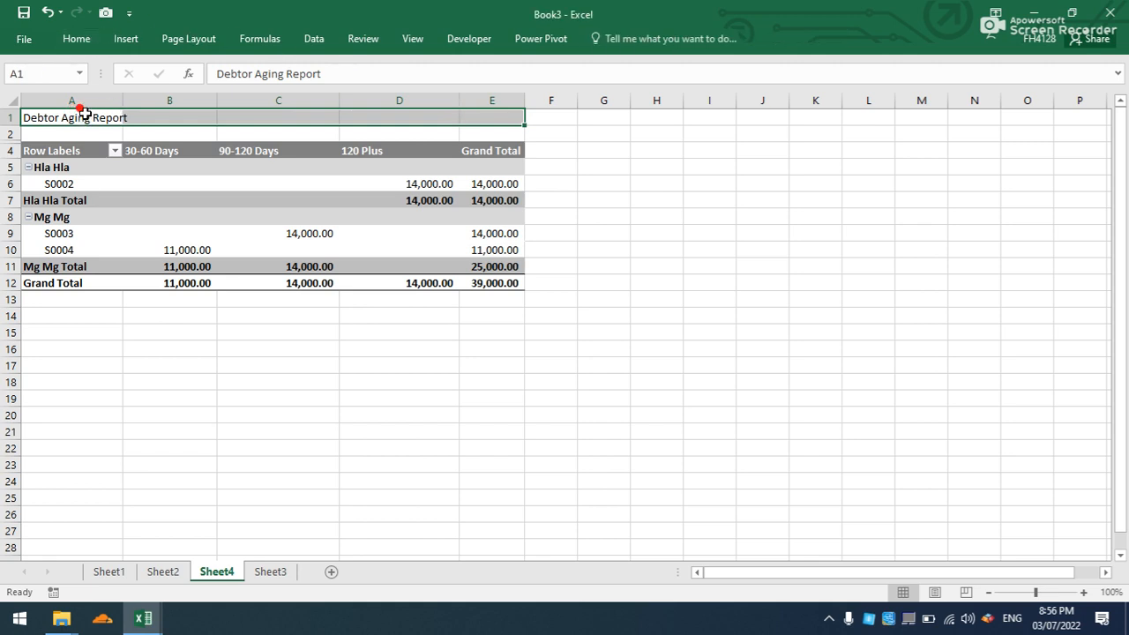
left_click_drag(84, 112, 538, 106)
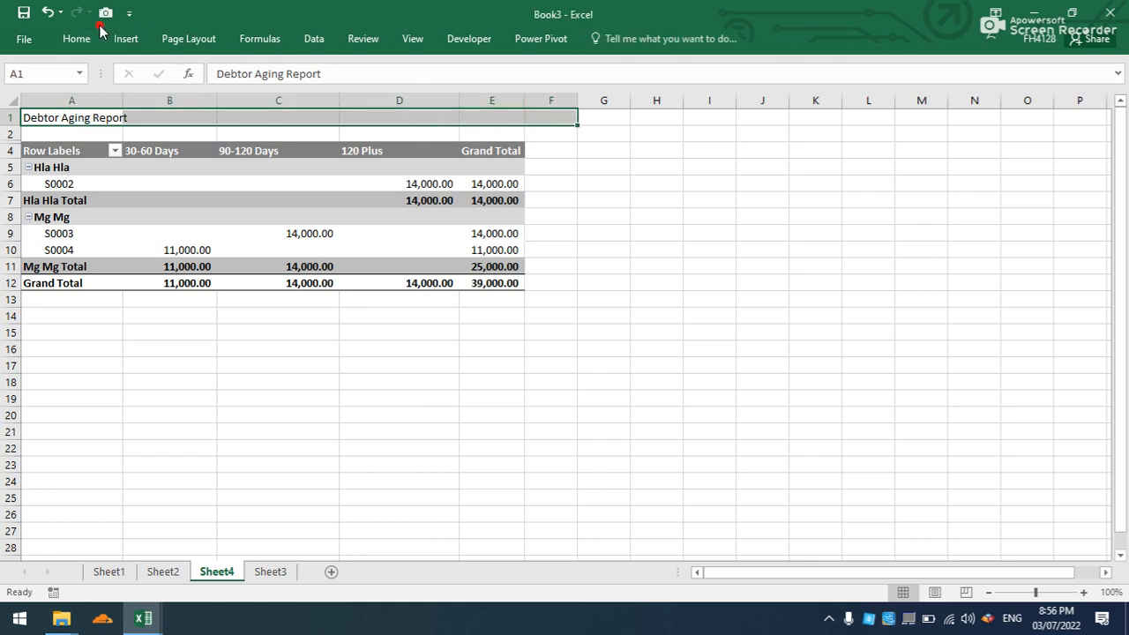
left_click(76, 38)
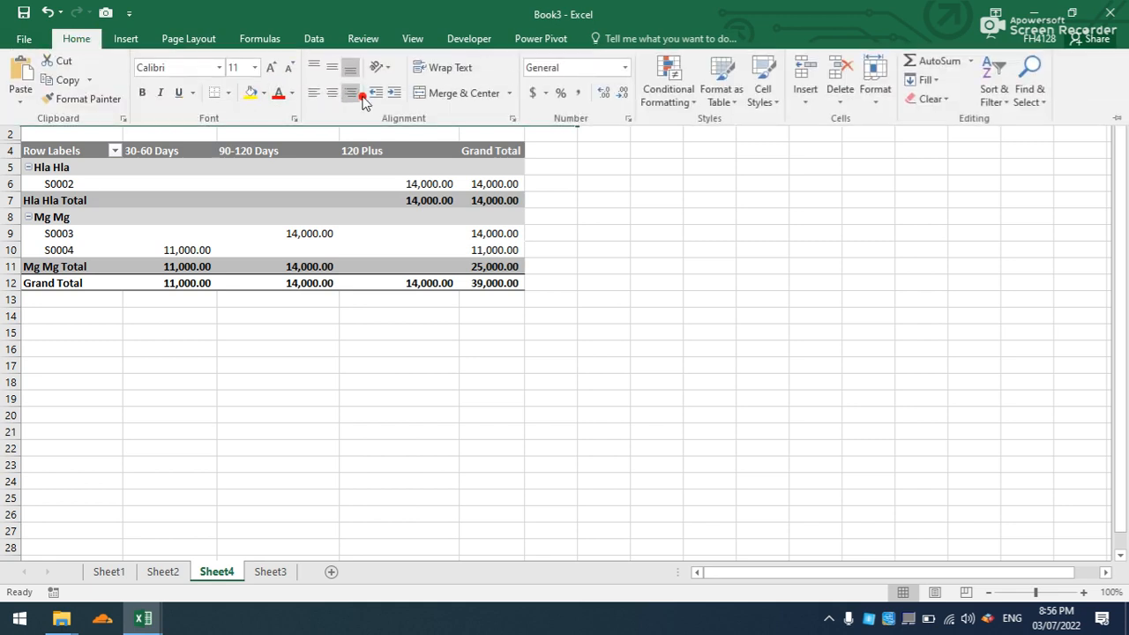
left_click(454, 93)
left_click(277, 95)
left_click(549, 258)
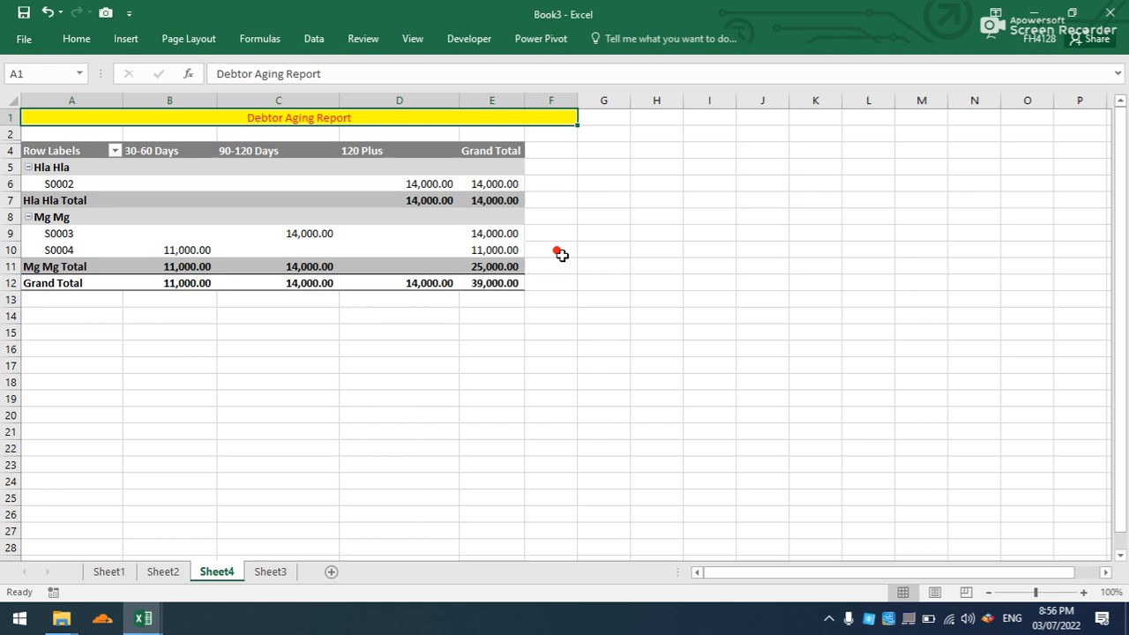
- Enlarge the font size of the Debtor Aging Report title
left_click(77, 38)
left_click(270, 67)
left_click(270, 67)
left_click(270, 67)
left_click(558, 221)
left_click(557, 221)
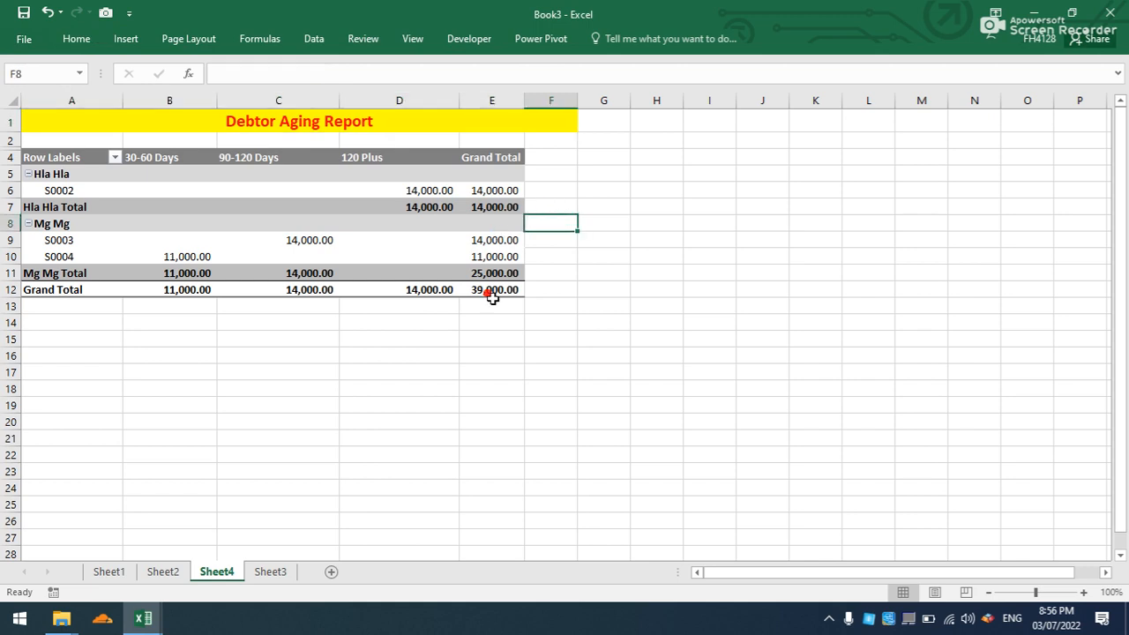
- Rename Sheet4 as "Debtor Aging"
right_click(217, 573)
left_click(280, 414)
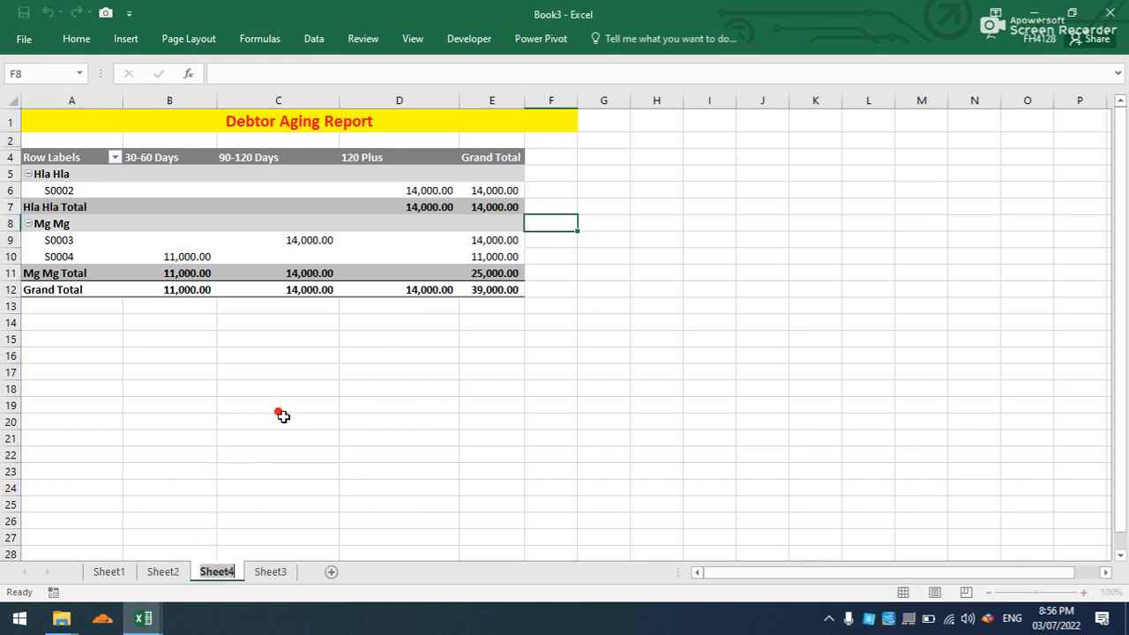
type("Debtor")
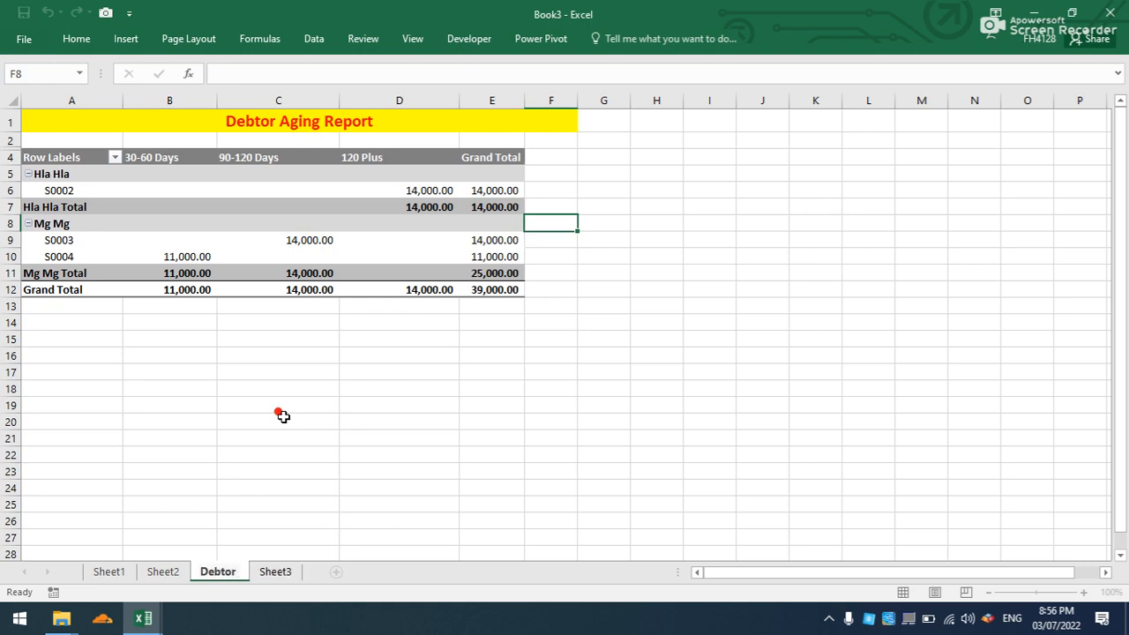
type(" A")
key("BackSpace")
type("Aging")
left_click(279, 413)
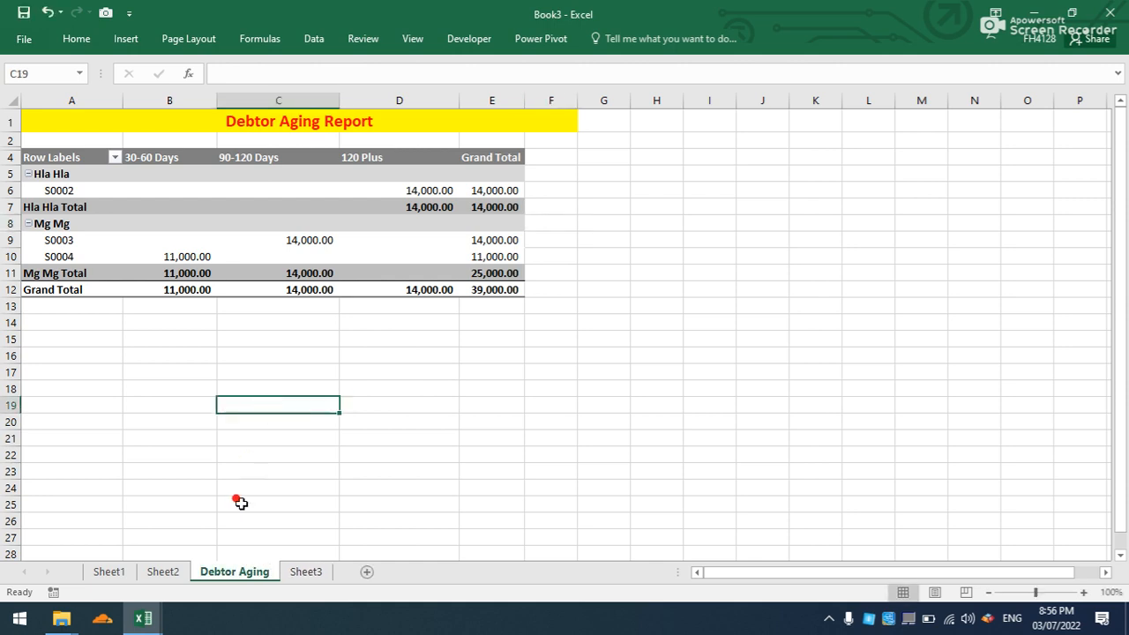
- Check the sale date table on Sheet2, return to the Debtor Aging sheet and display the workbook queries
left_click(163, 573)
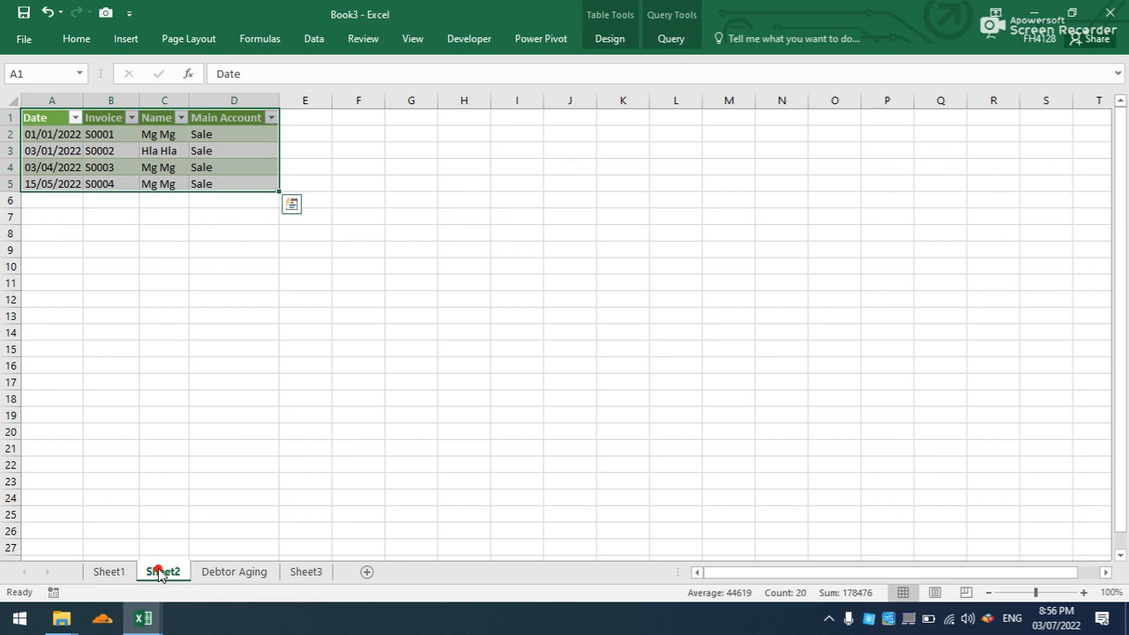
left_click(228, 576)
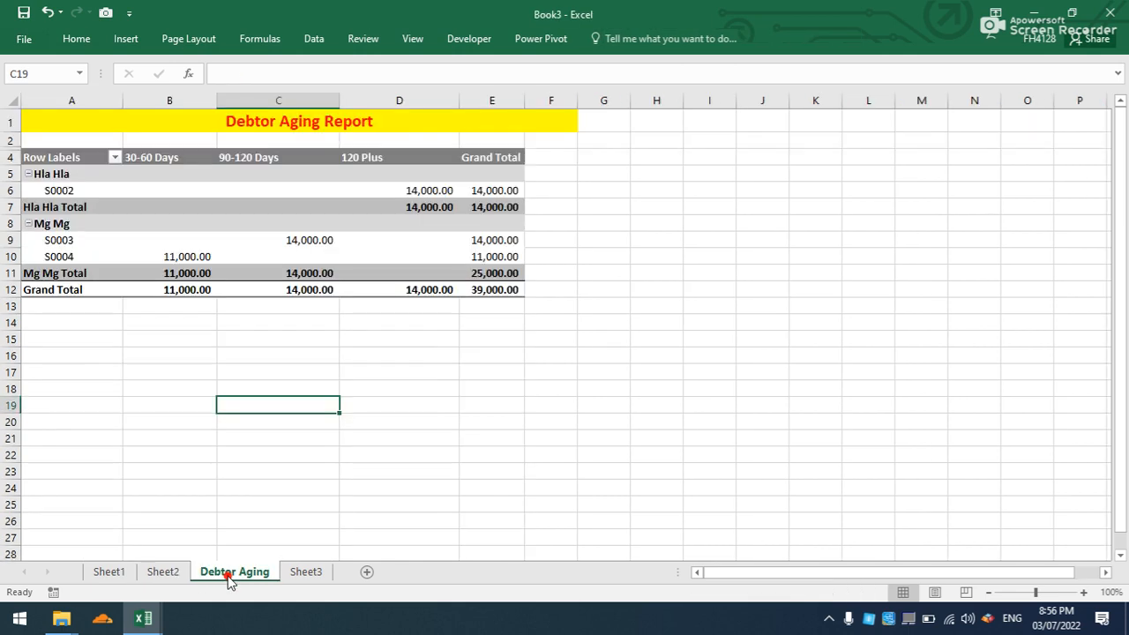
left_click(316, 39)
left_click(309, 63)
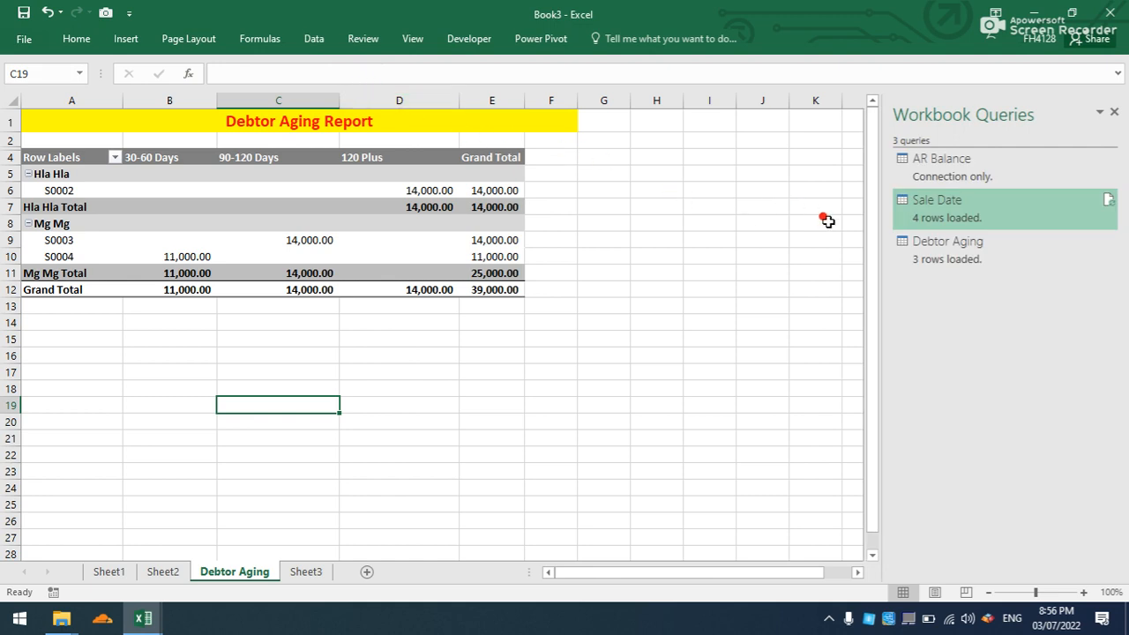
- Delete Sheet2, which holds the loaded Sale Date table
left_click(163, 572)
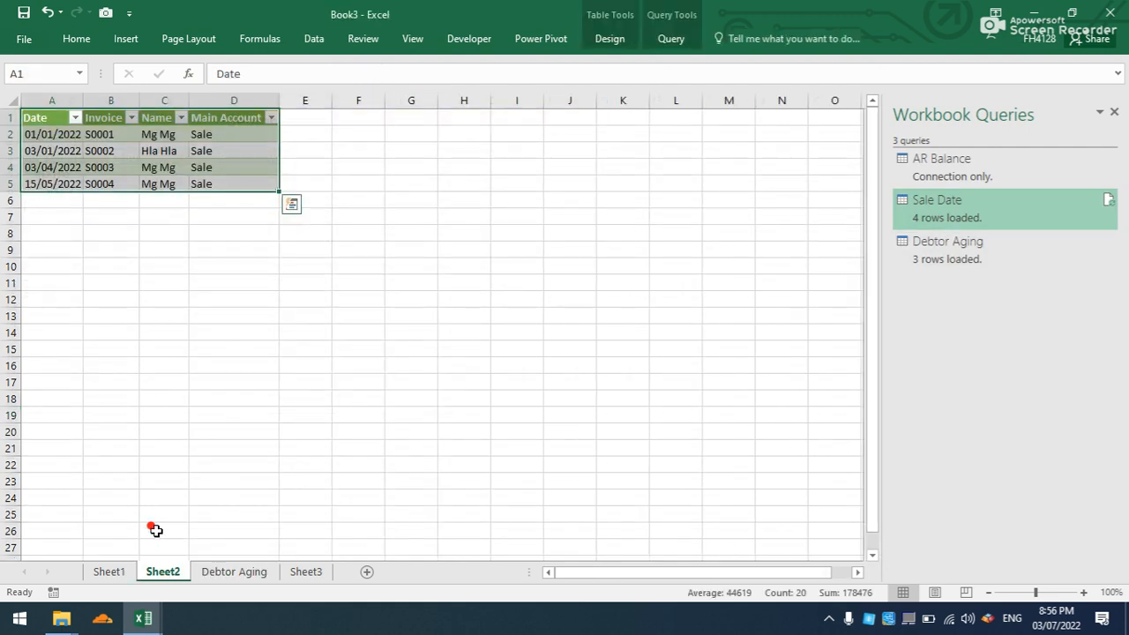
left_click(127, 575)
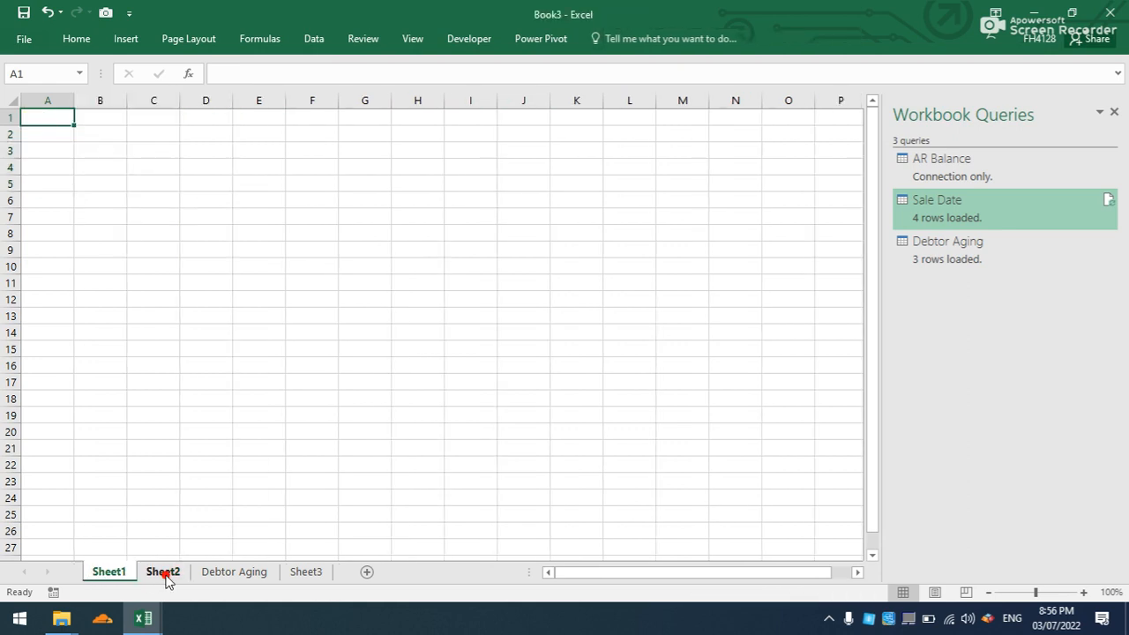
left_click(162, 575)
right_click(163, 575)
left_click(214, 404)
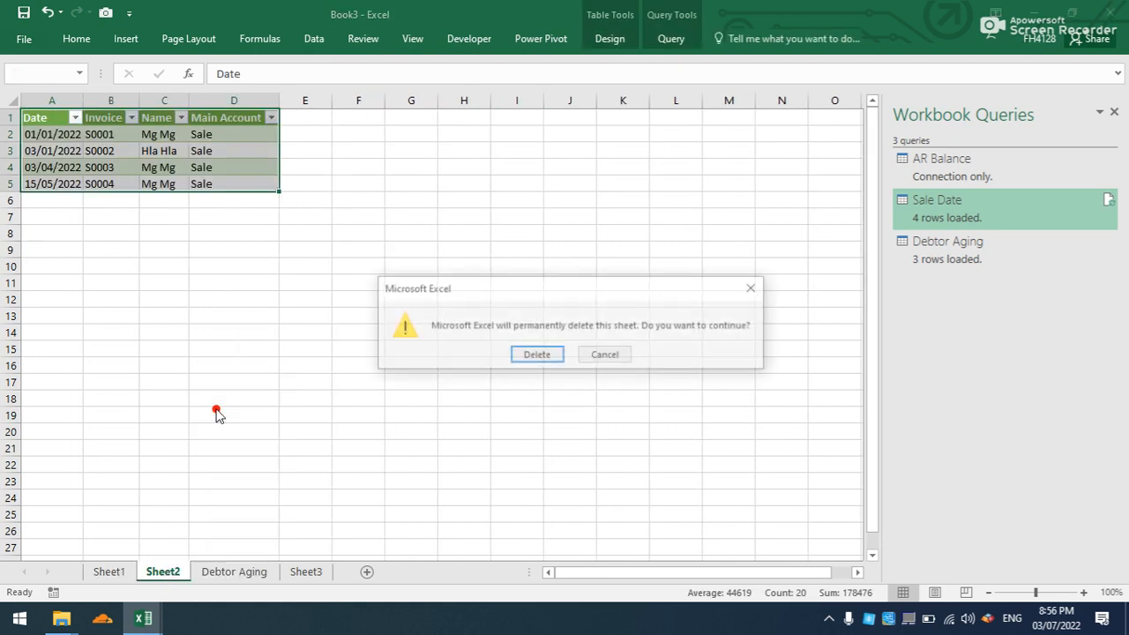
left_click(520, 353)
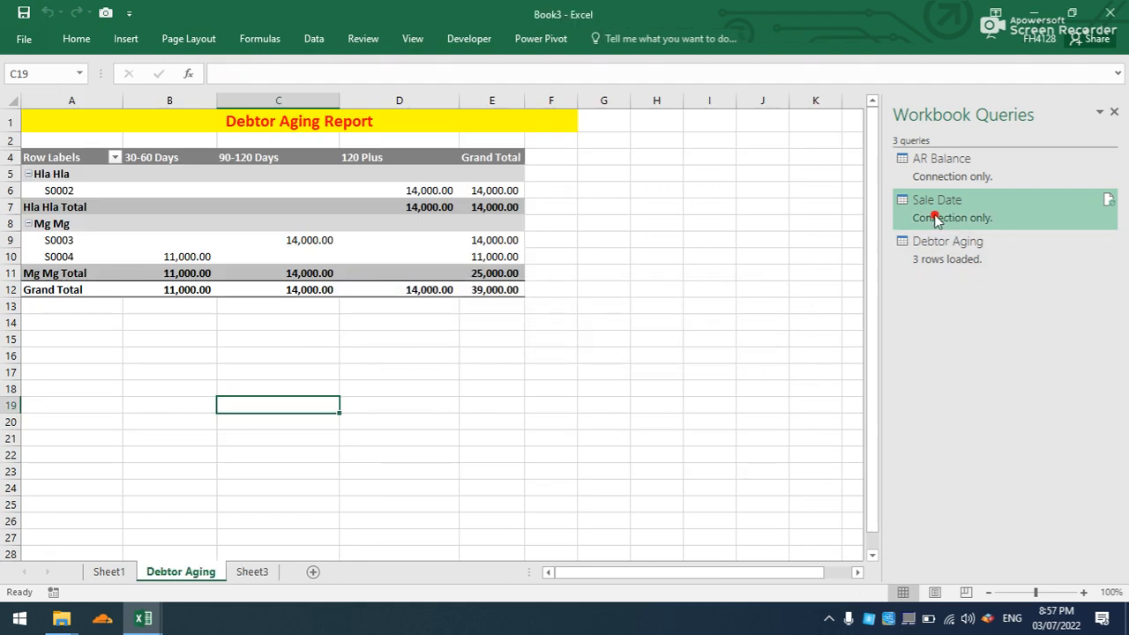
- Delete the empty Sheet1
left_click(116, 572)
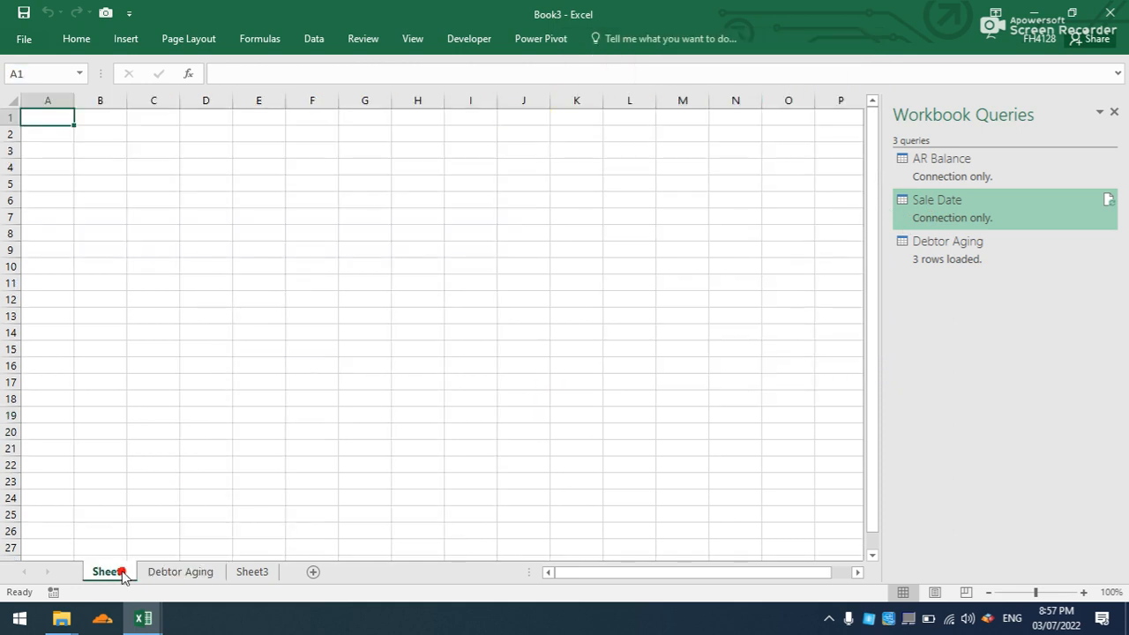
right_click(124, 573)
left_click(174, 398)
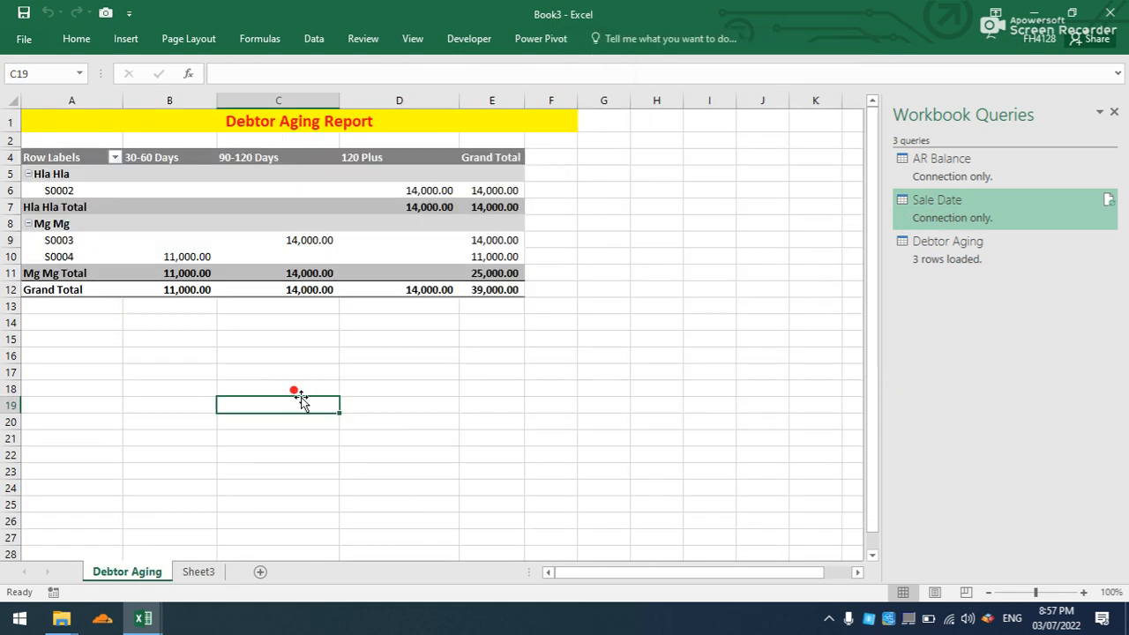
- Rename Sheet3, which holds the loaded debtor aging table, as "Data"
left_click(196, 572)
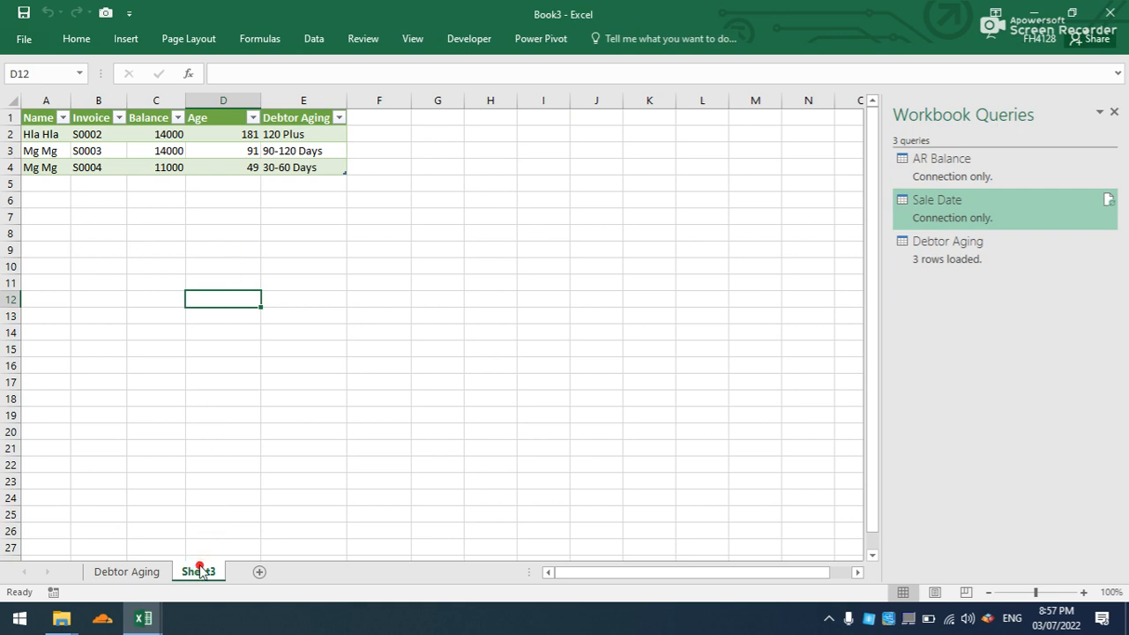
right_click(201, 572)
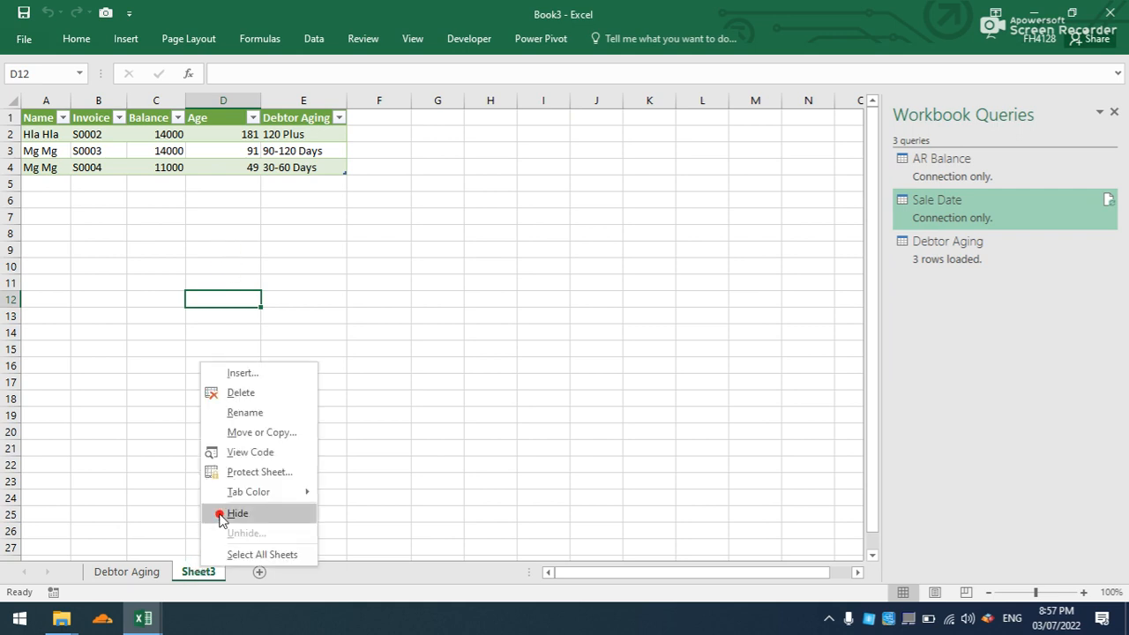
left_click(265, 413)
type("Data")
left_click(267, 414)
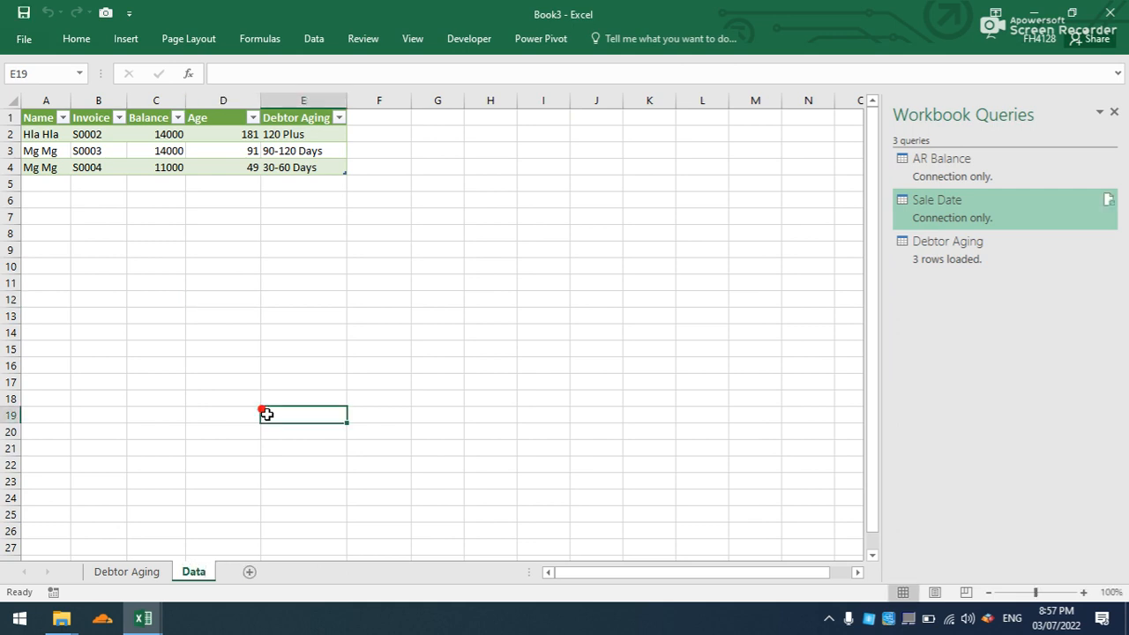
- Save the workbook as "Debtor Aging" in the Accounting folder on the Desktop
left_click(24, 12)
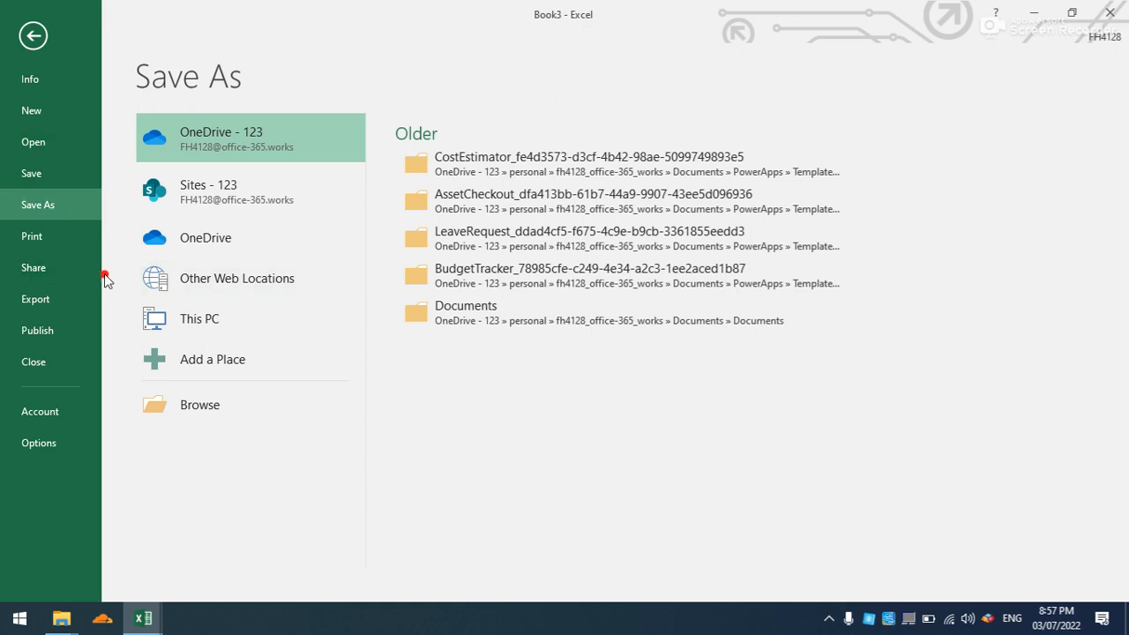
left_click(222, 417)
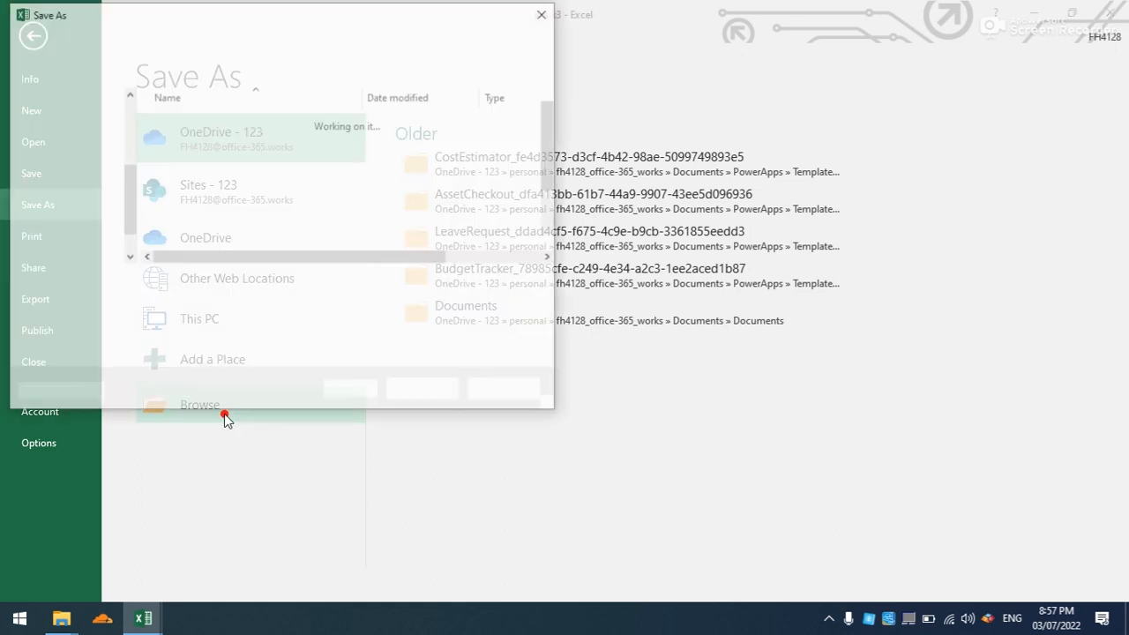
left_click(46, 142)
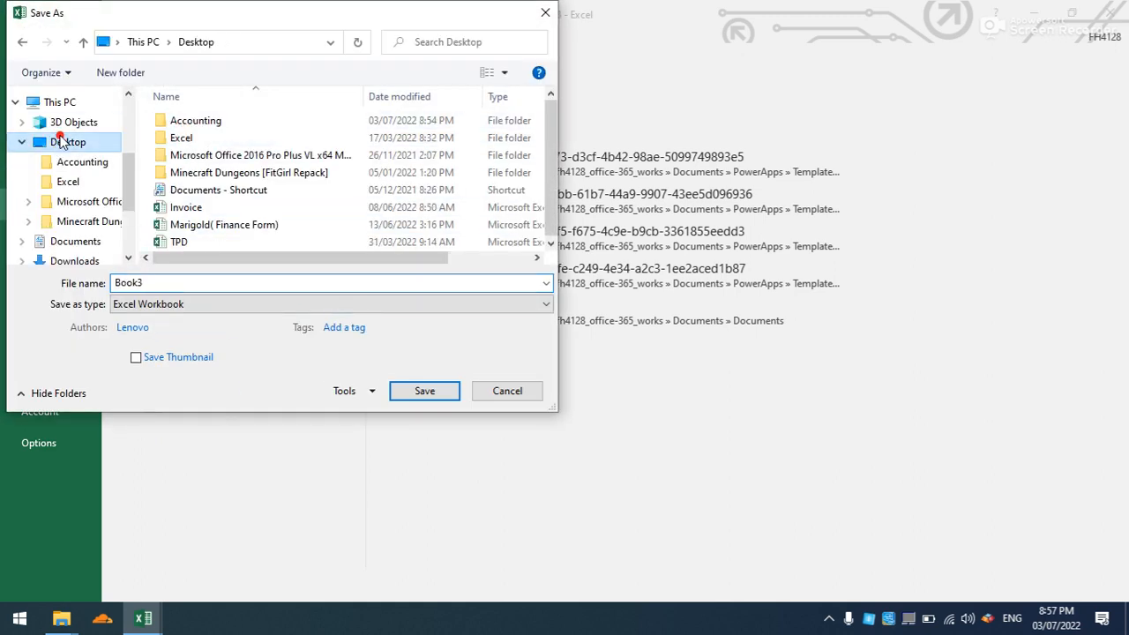
double_click(236, 122)
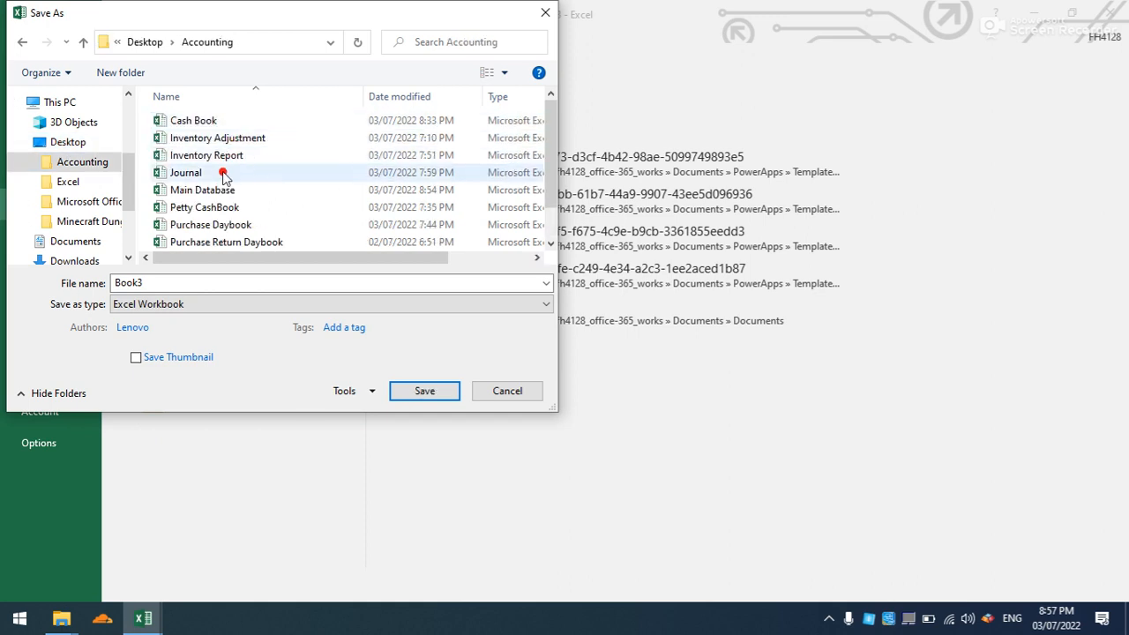
double_click(191, 283)
type("Debtor Aging")
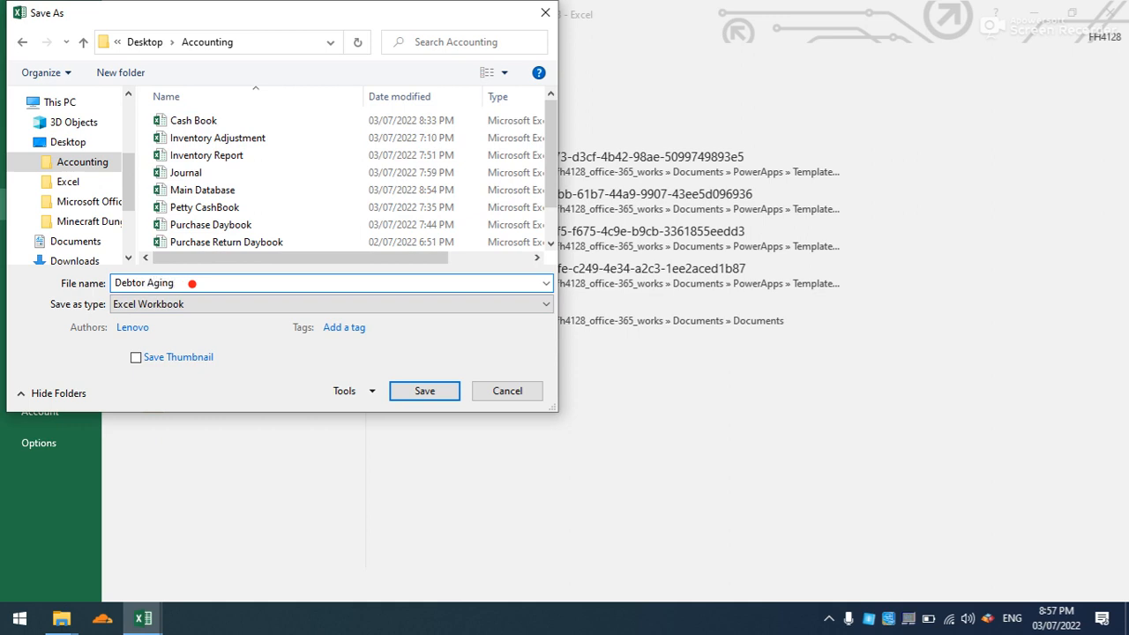
left_click(444, 390)
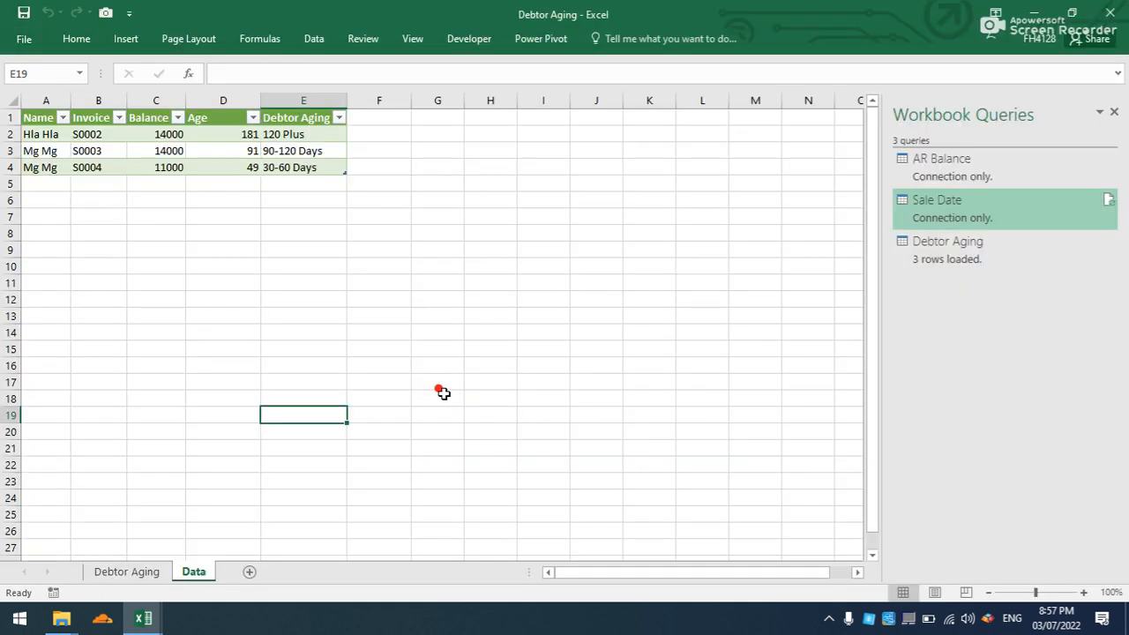
- Change the report layout of the PivotTable on the Debtor Aging sheet to outline form
left_click(143, 572)
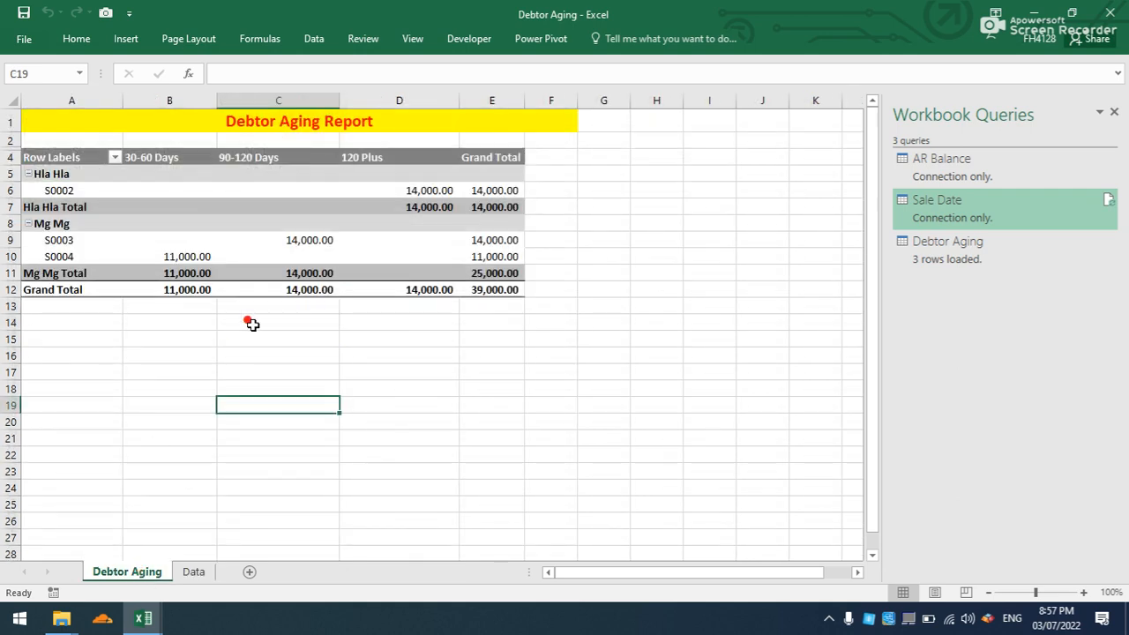
left_click(232, 350)
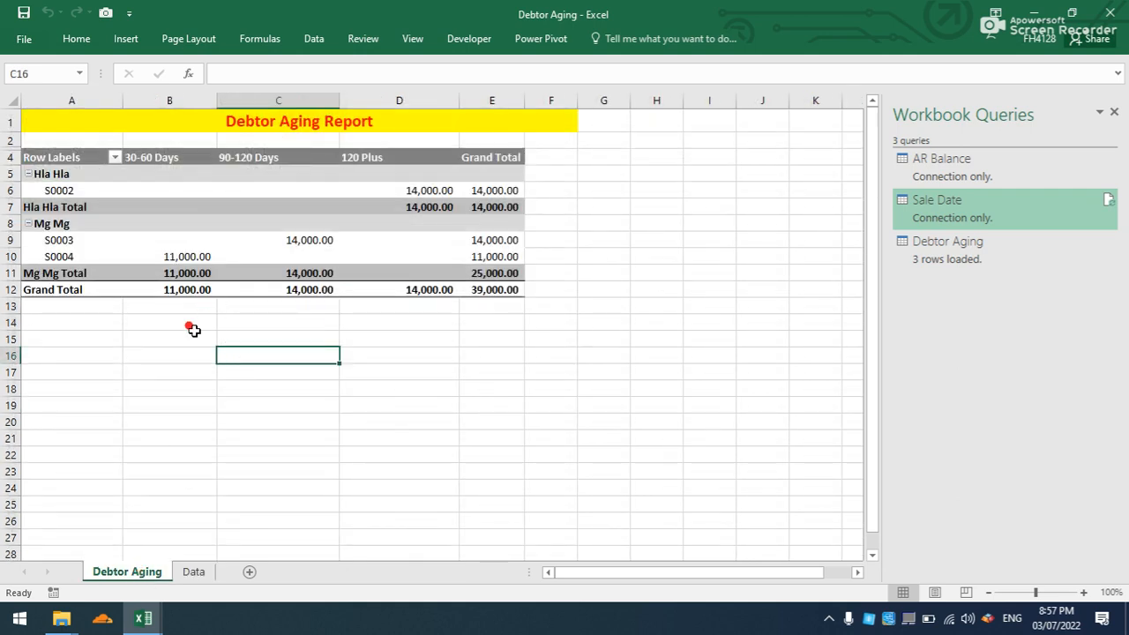
left_click(218, 252)
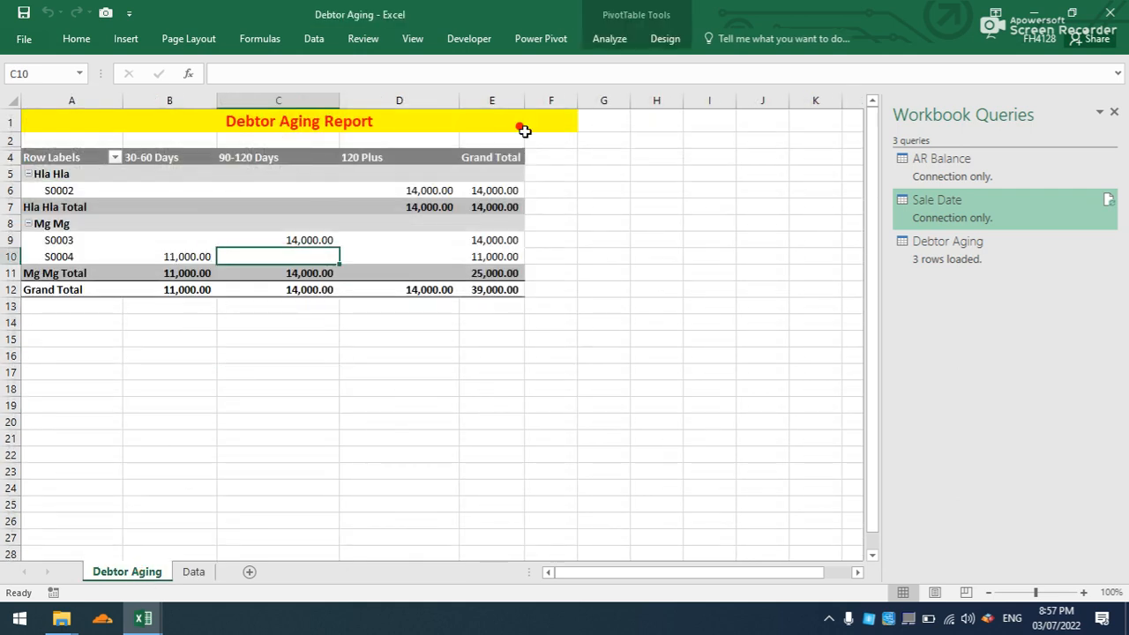
left_click(663, 39)
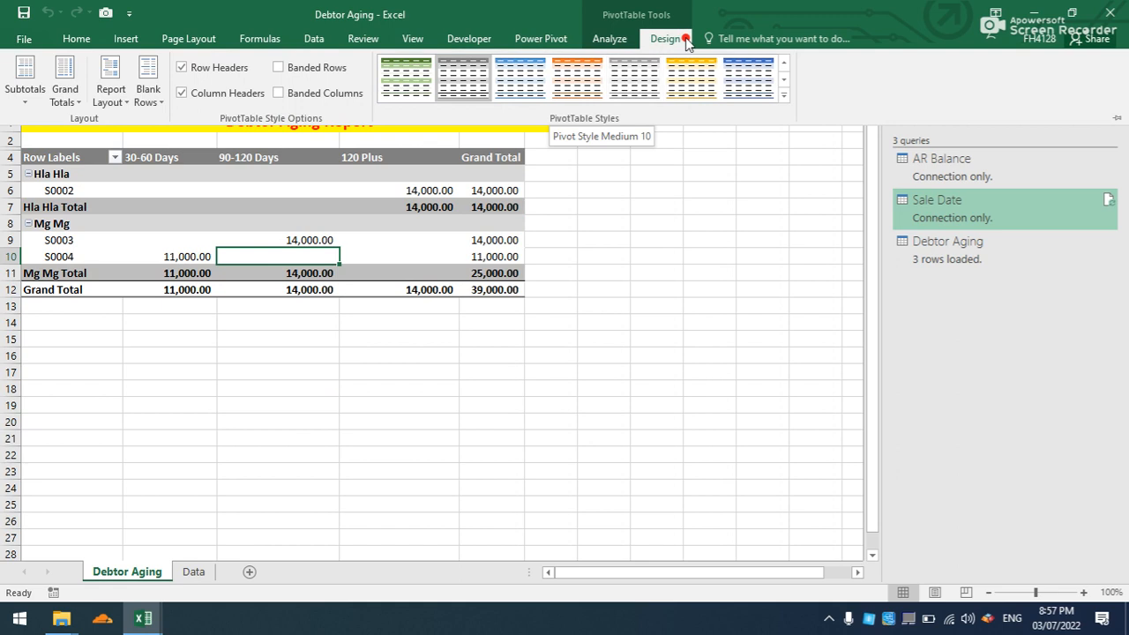
left_click(607, 38)
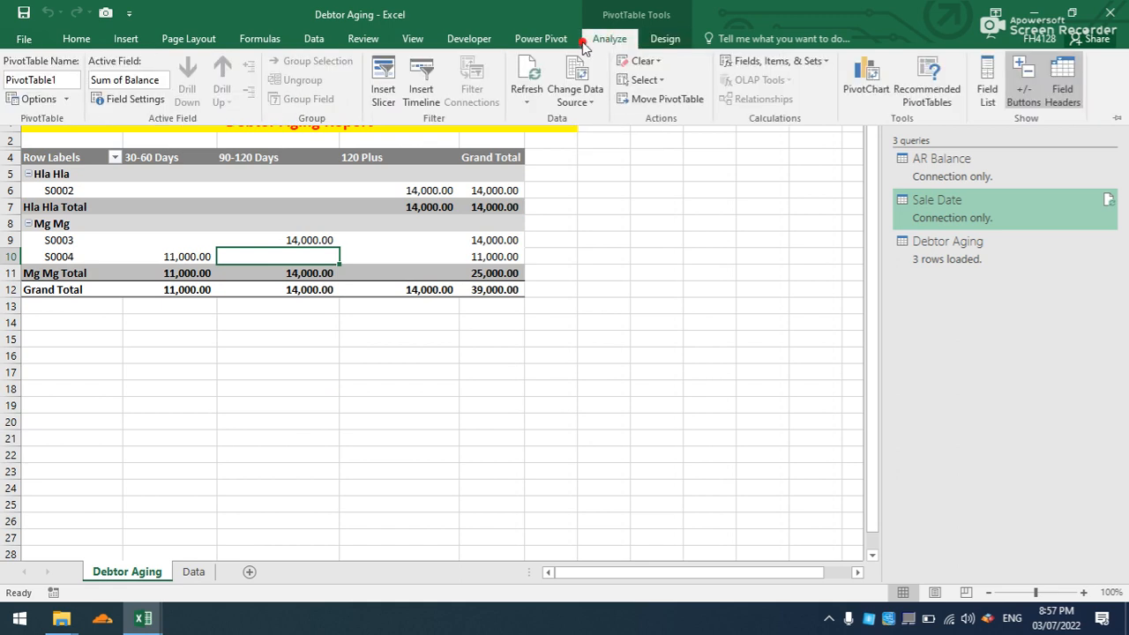
left_click(670, 41)
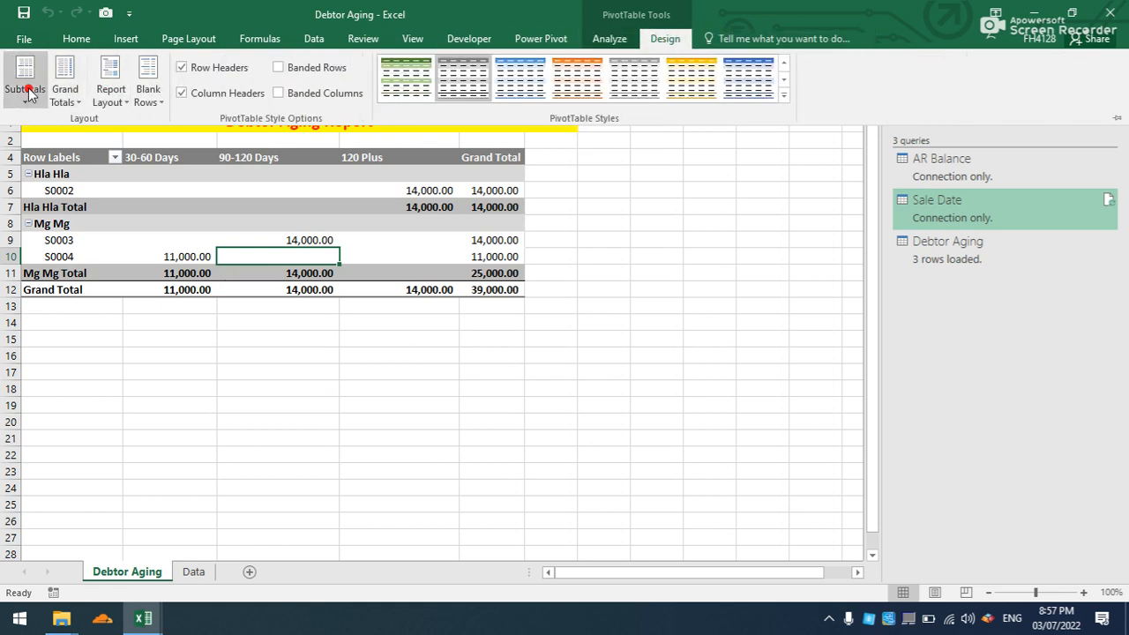
left_click(110, 96)
left_click(128, 163)
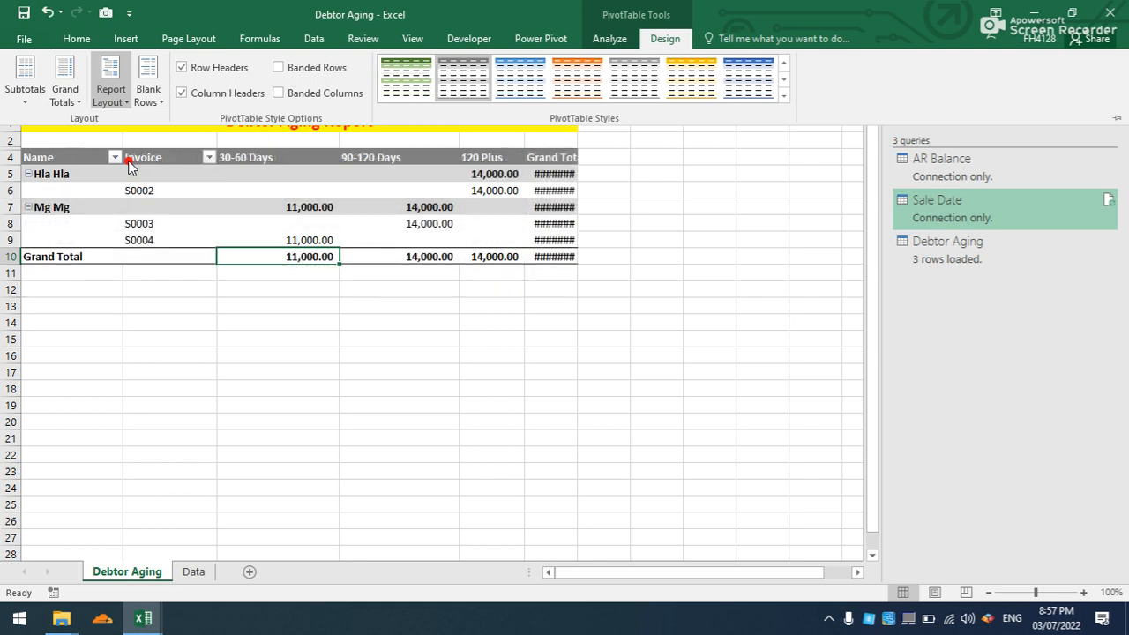
- Widen column F so the PivotTable's Grand Total values fit
key("ctrl+F1")
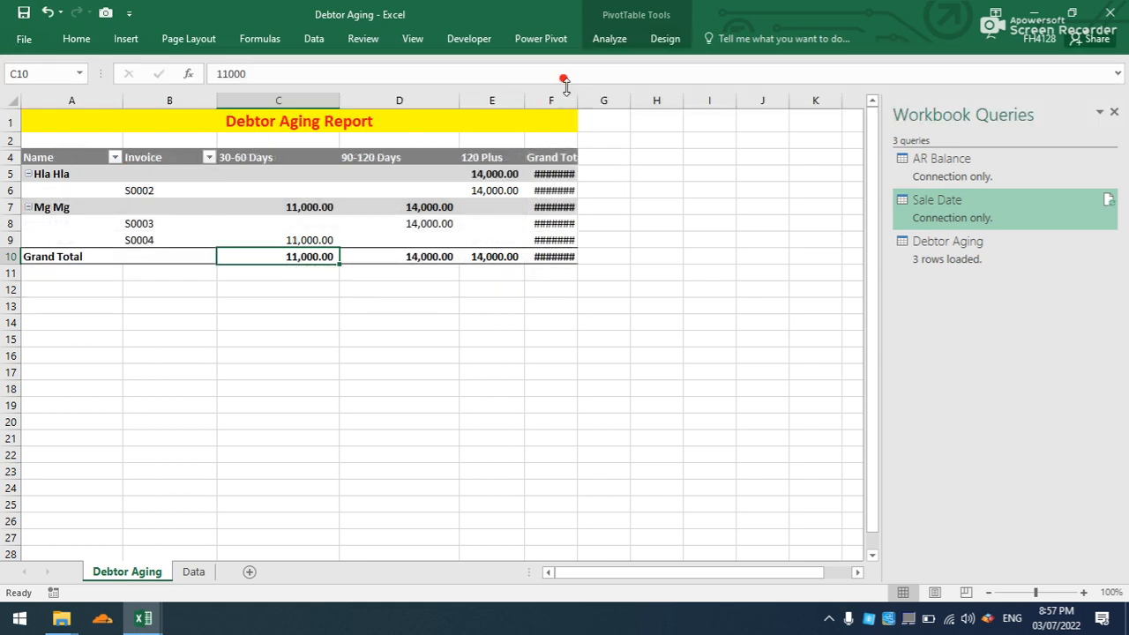
left_click_drag(578, 95, 622, 101)
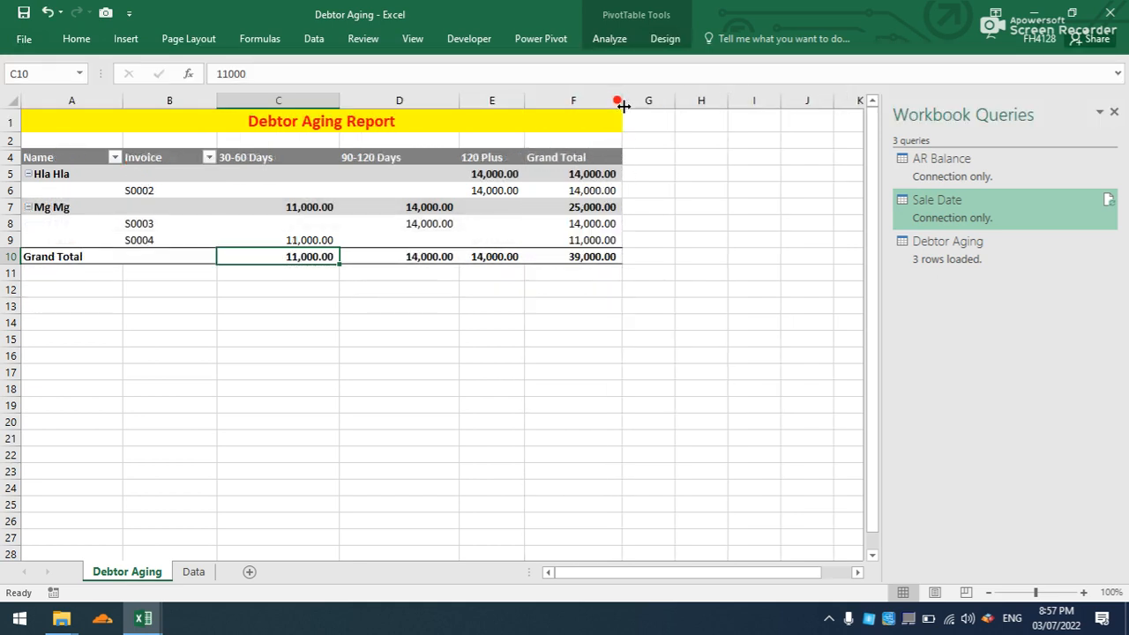
left_click(369, 319)
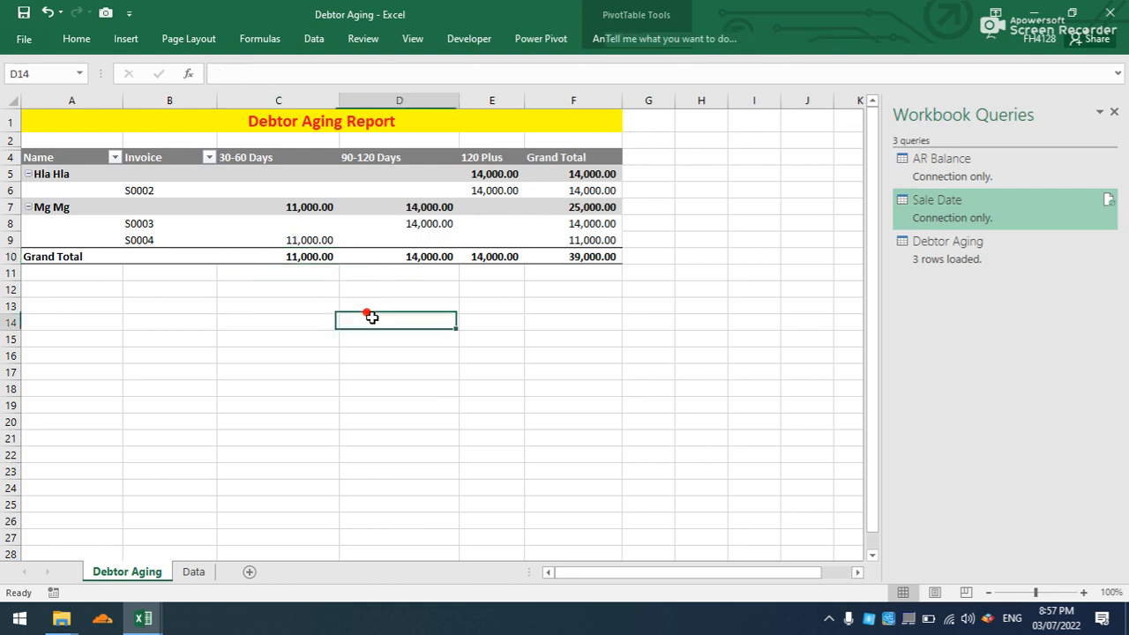
- Hide the gridlines on the Debtor Aging sheet
left_click(408, 37)
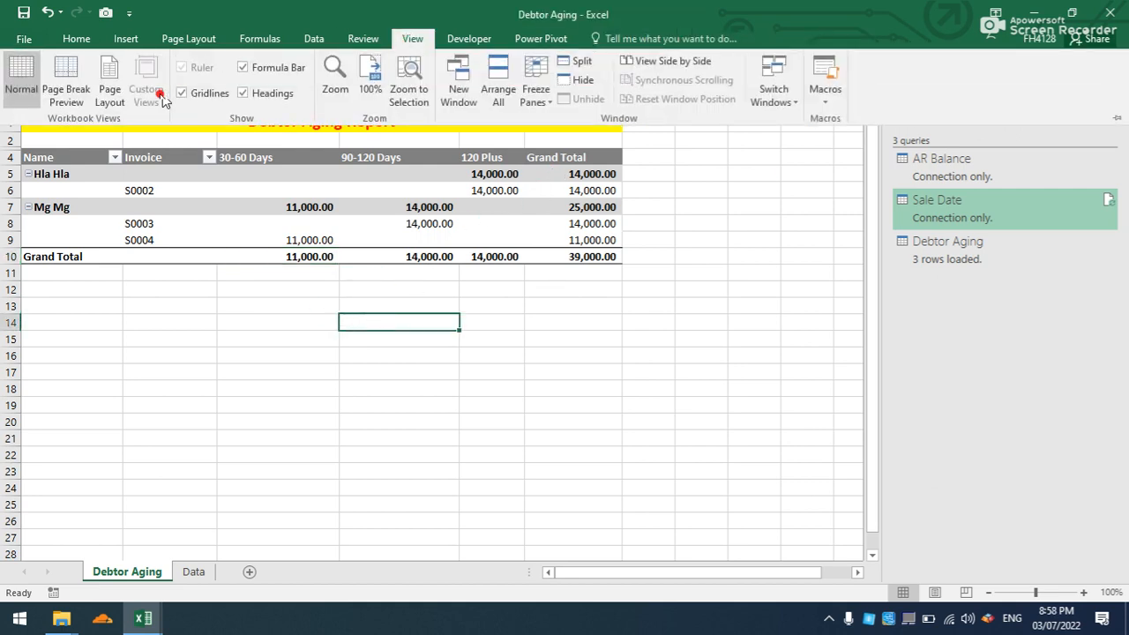
left_click(186, 93)
left_click(232, 361)
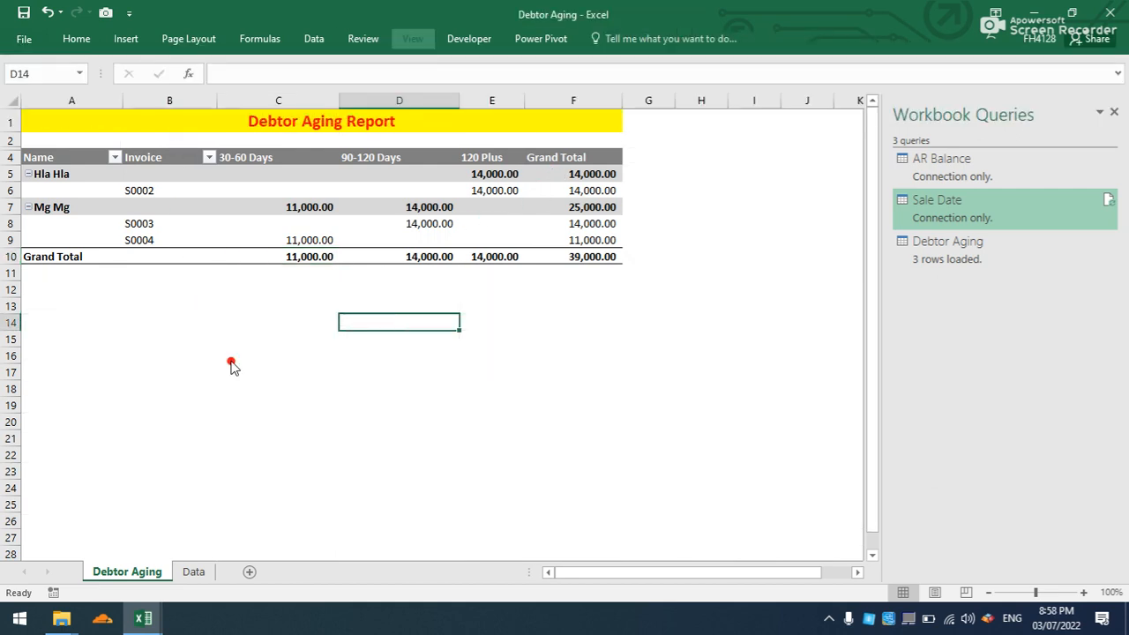
left_click(232, 361)
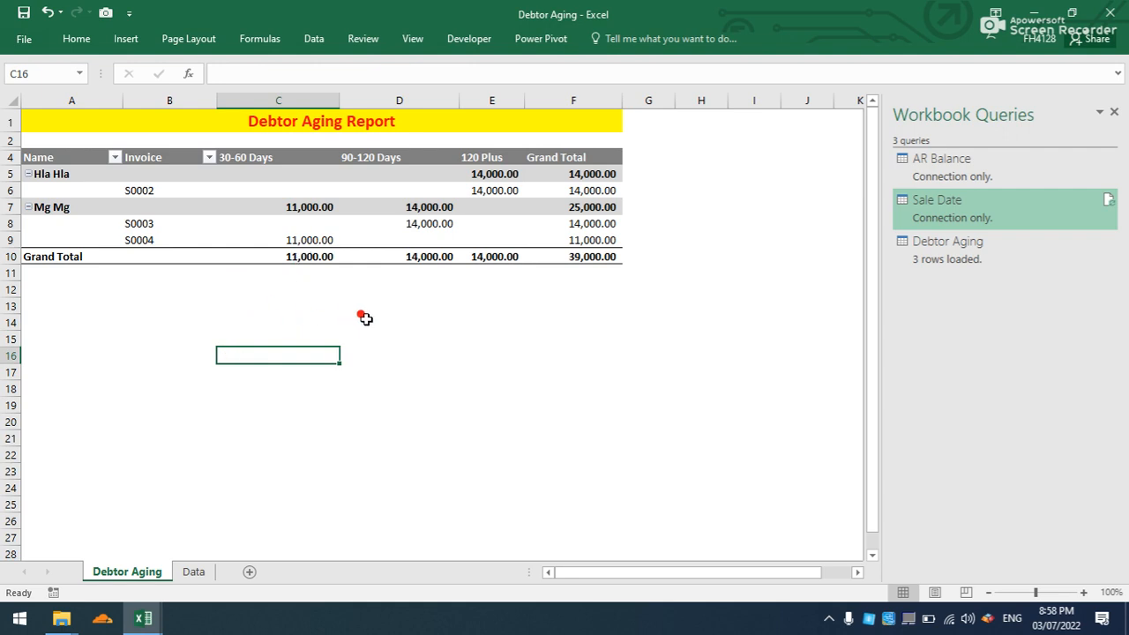